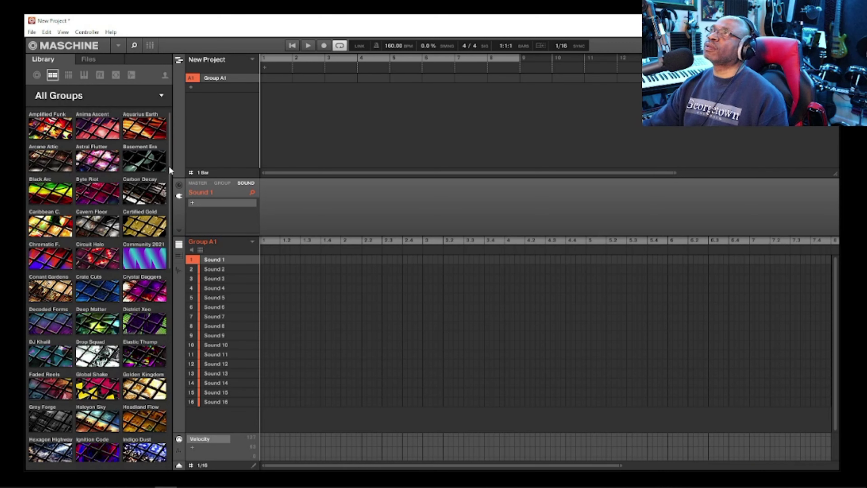
# Step: Find the Pure Drip expansion among the group kits and load its Espresso Kit into Group A1
pyautogui.moveTo(169, 167); pyautogui.dragTo(171, 351)
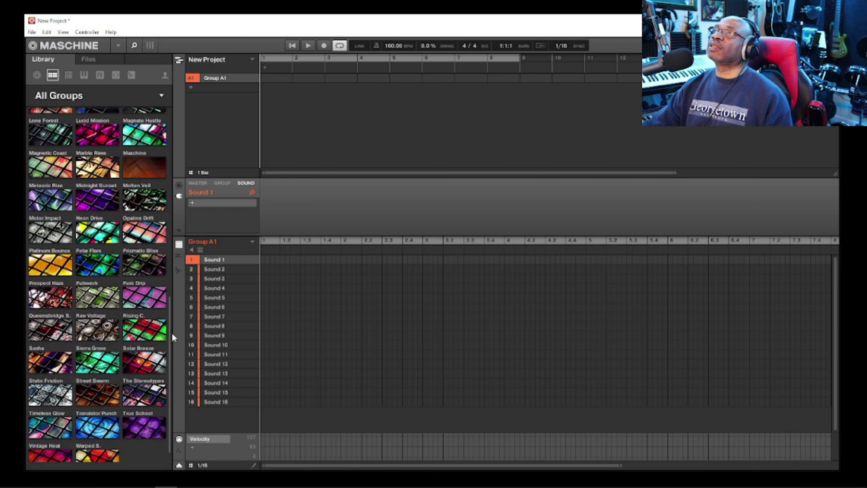
pyautogui.moveTo(169, 339); pyautogui.dragTo(170, 270)
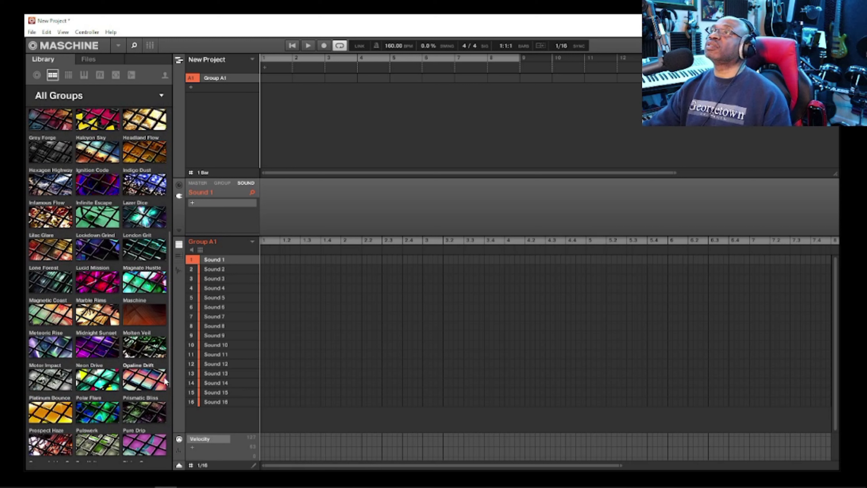
pyautogui.scroll(-2, 170, 386)
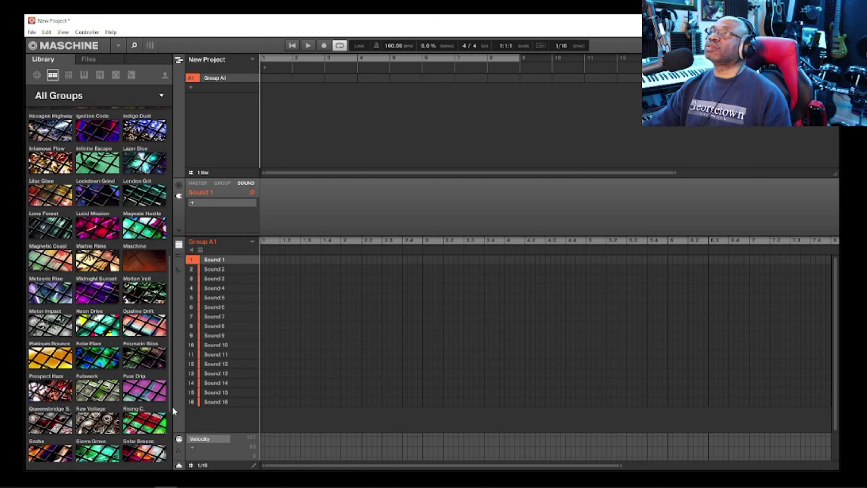
pyautogui.click(143, 391)
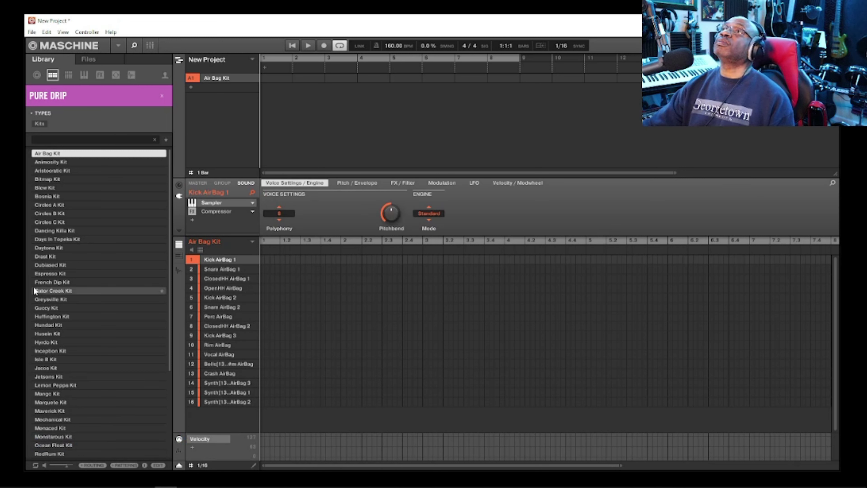
pyautogui.click(46, 273)
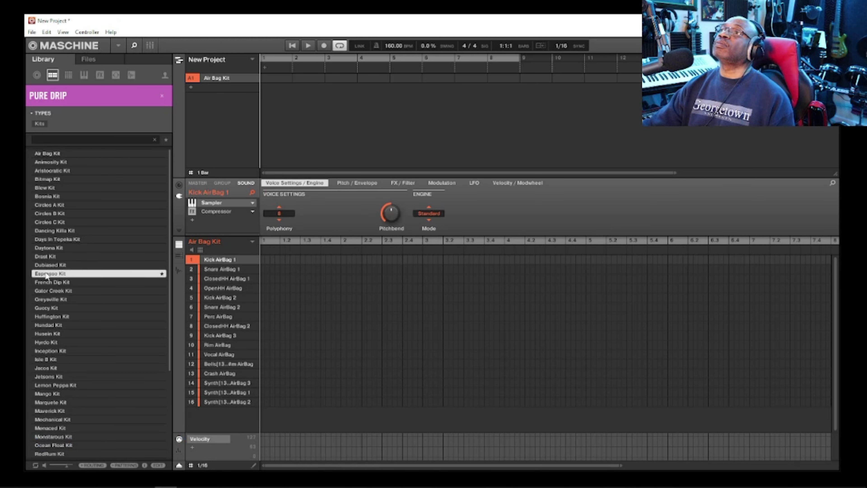
# Step: Shorten the arrangement's loop range to four bars, ending at the start of bar 5
pyautogui.moveTo(218, 352)
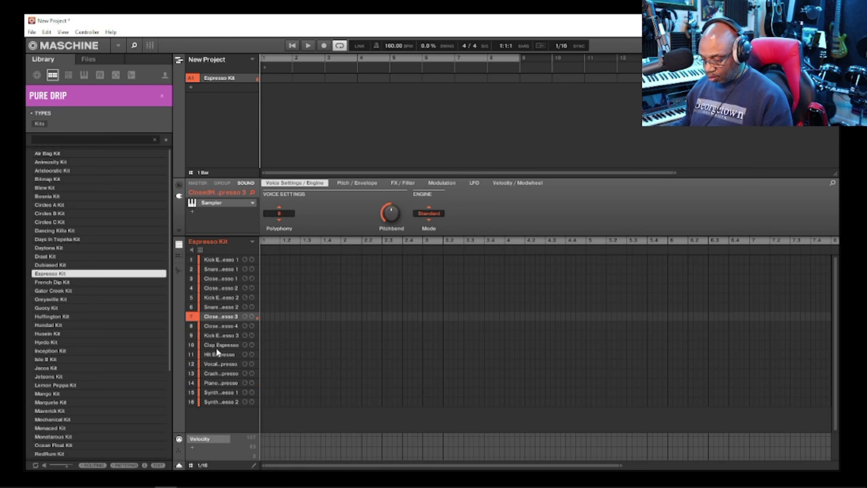
pyautogui.rightClick(216, 348)
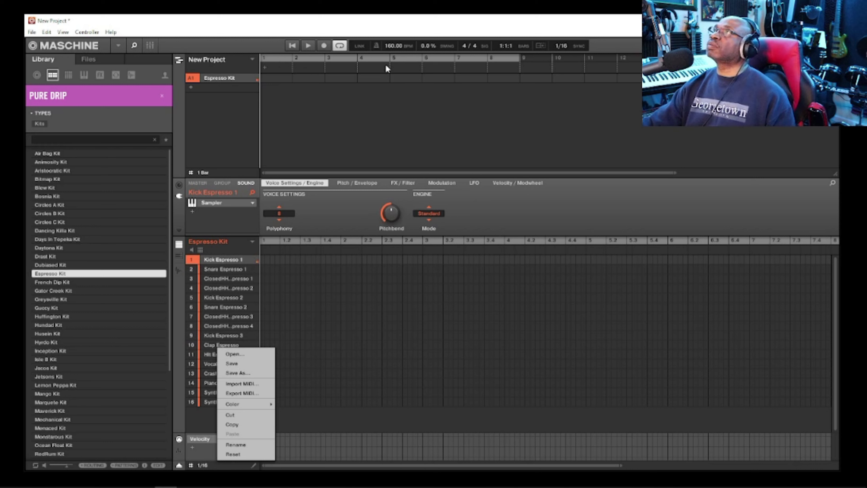
pyautogui.click(519, 57)
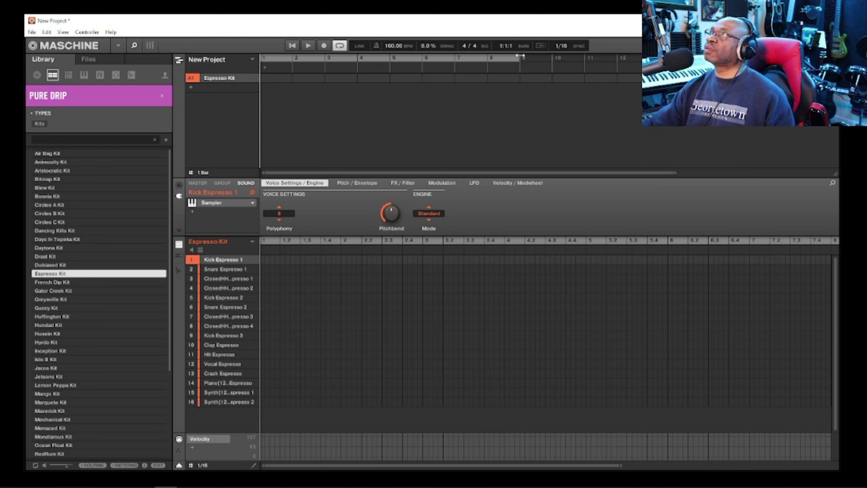
pyautogui.moveTo(520, 56); pyautogui.dragTo(399, 58)
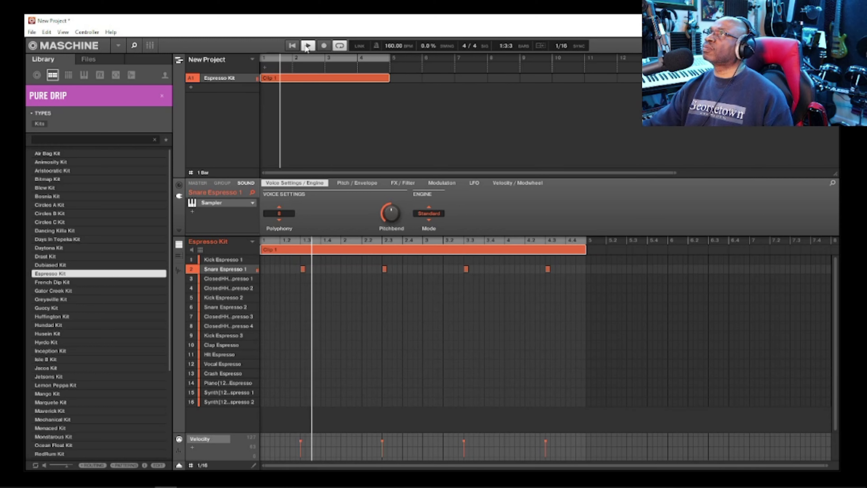
# Step: Turn on the metronome and play the four-bar snare pattern from the beginning
pyautogui.click(292, 47)
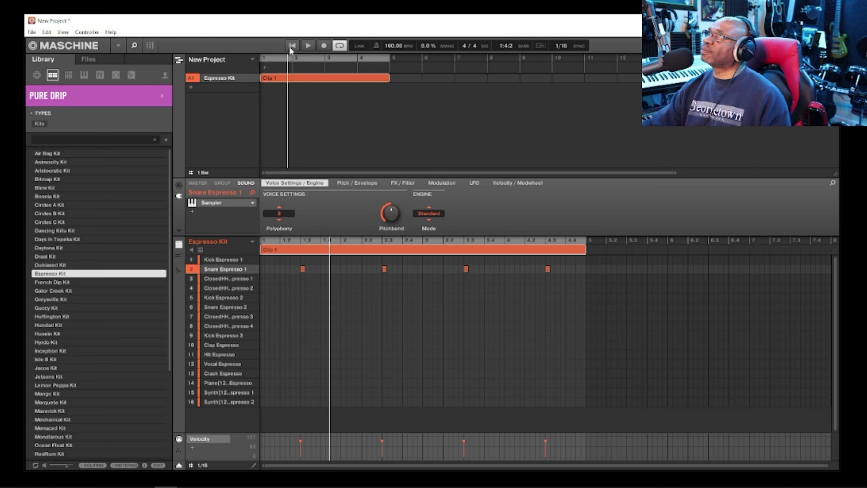
pyautogui.click(291, 46)
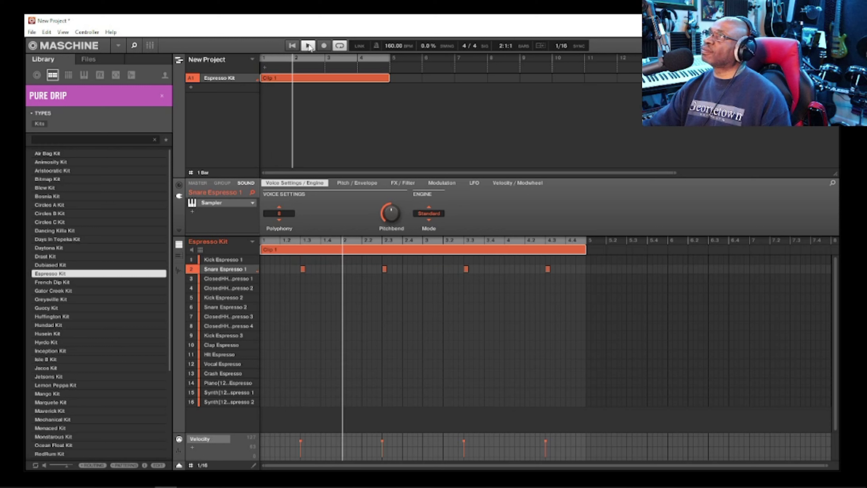
pyautogui.click(378, 47)
pyautogui.click(292, 46)
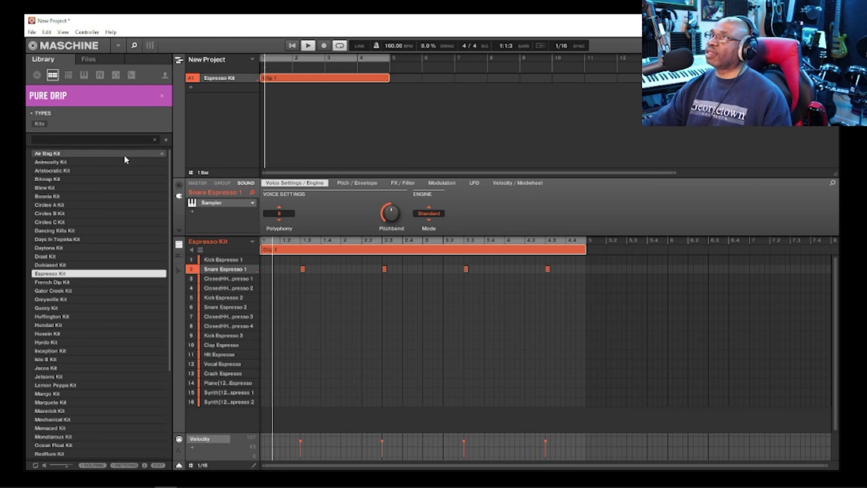
pyautogui.moveTo(248, 279)
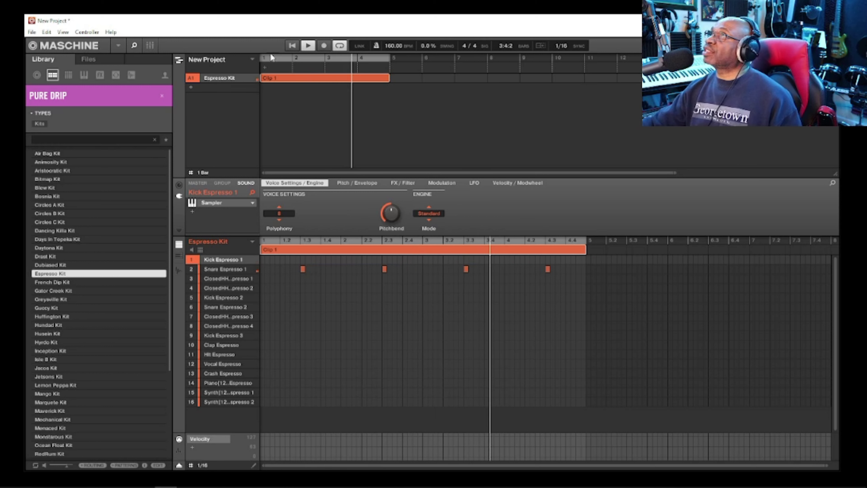
pyautogui.click(306, 46)
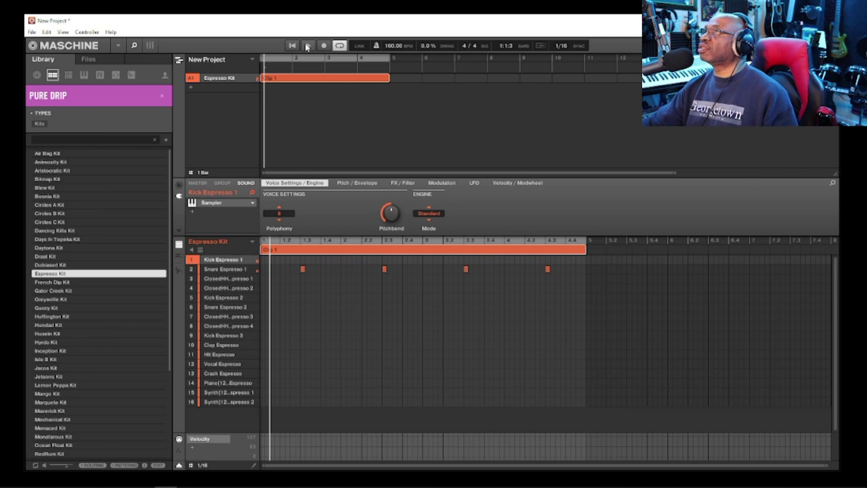
pyautogui.press('space')
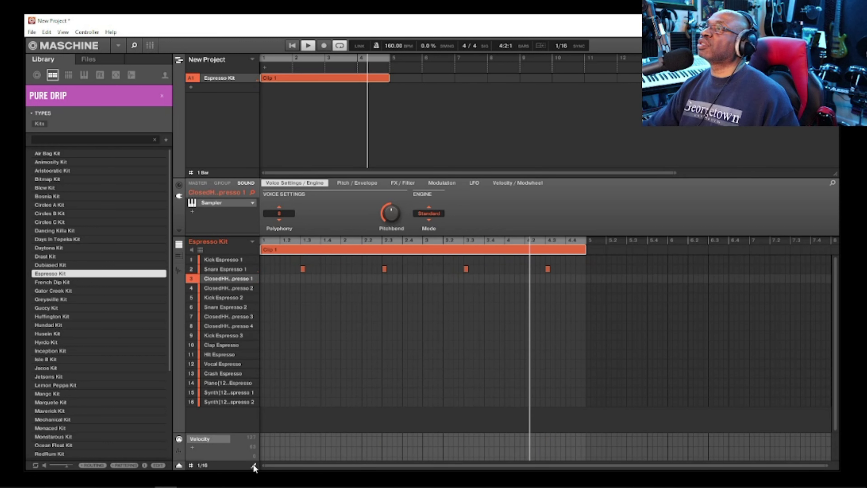
pyautogui.click(263, 278)
pyautogui.moveTo(262, 277)
pyautogui.mouseDown()
pyautogui.moveTo(509, 278)
pyautogui.moveTo(540, 287)
pyautogui.moveTo(583, 278)
pyautogui.mouseUp()
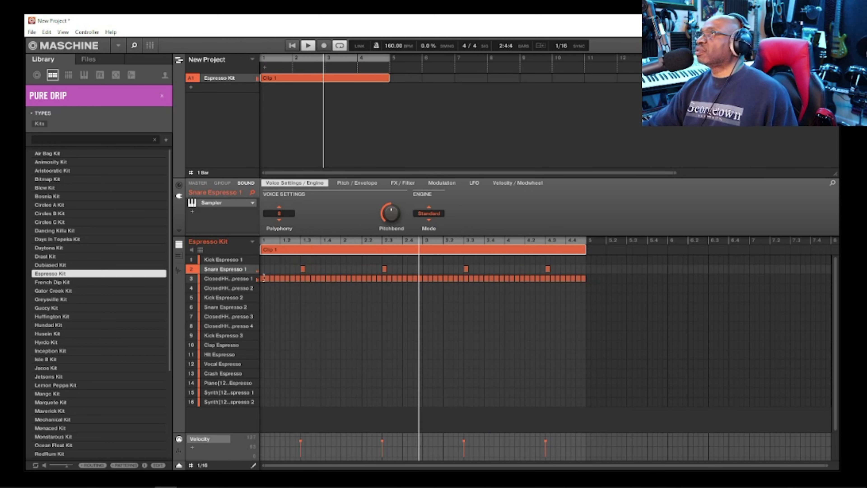
pyautogui.moveTo(266, 277)
pyautogui.mouseDown()
pyautogui.moveTo(417, 290)
pyautogui.moveTo(521, 273)
pyautogui.moveTo(590, 279)
pyautogui.mouseUp()
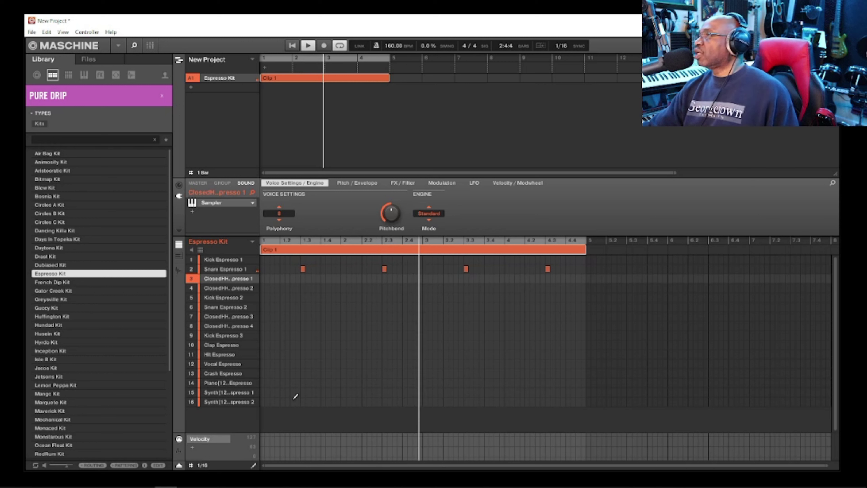
# Step: Set the pattern grid to 1/8 and paint notes for the first closed hi-hat across all four bars
pyautogui.click(203, 464)
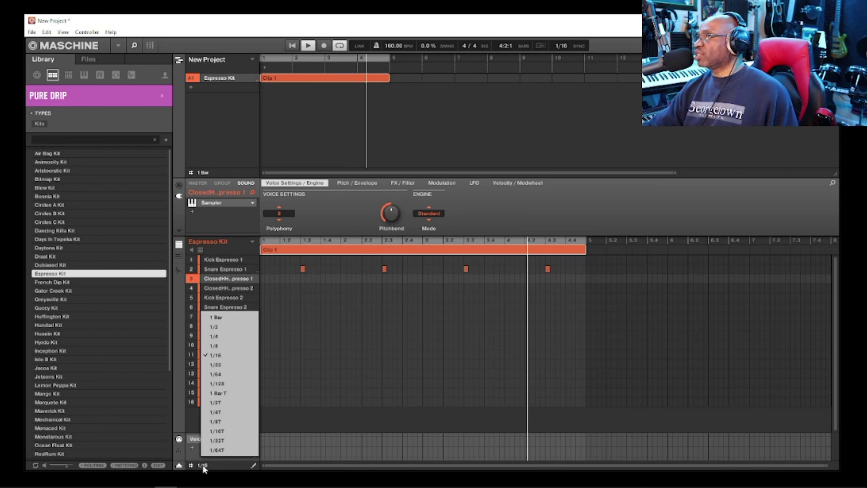
pyautogui.click(221, 347)
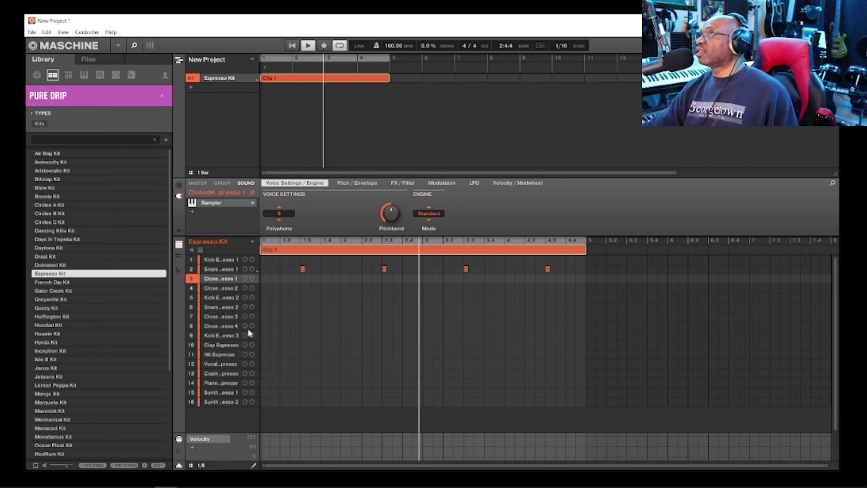
pyautogui.click(264, 277)
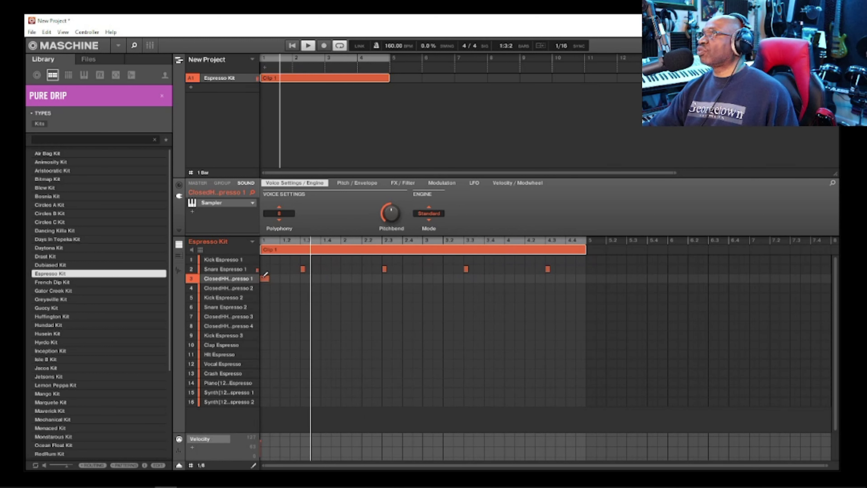
pyautogui.moveTo(265, 275)
pyautogui.mouseDown()
pyautogui.moveTo(326, 289)
pyautogui.moveTo(568, 282)
pyautogui.mouseUp()
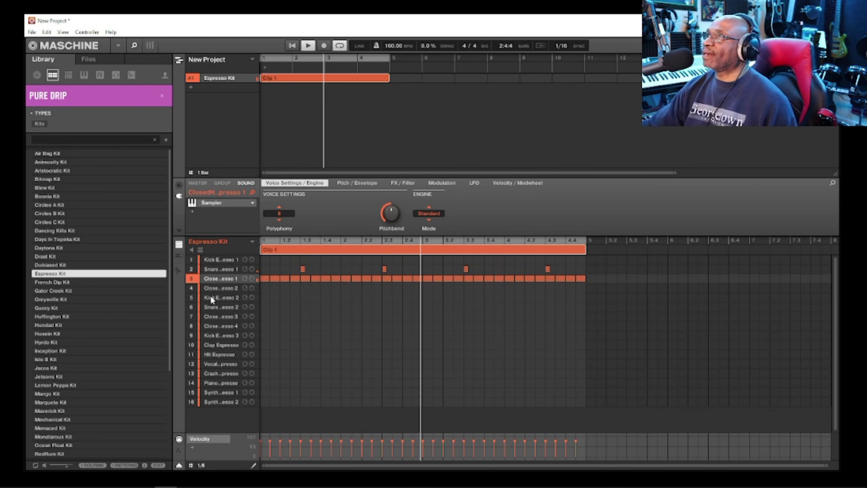
# Step: Record a Kick Espresso 1 pattern over the four-bar loop and delete the two stray kick notes at its end
pyautogui.click(292, 48)
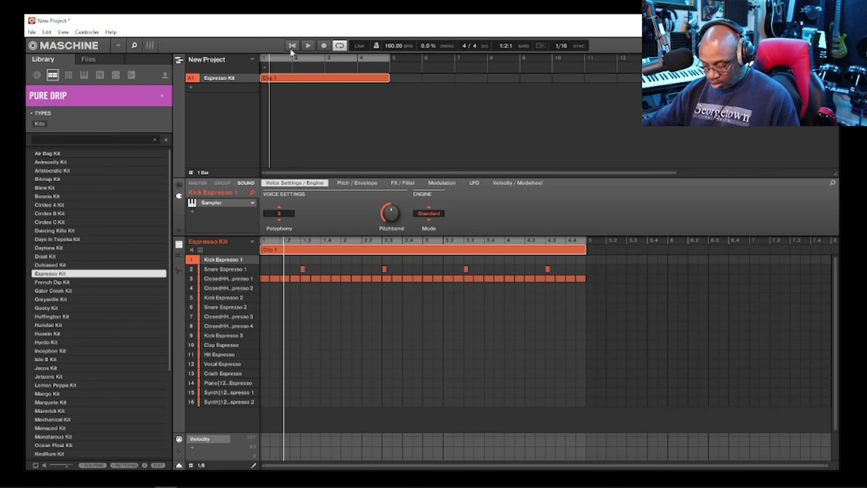
pyautogui.hotkey('ctrl', 'r')
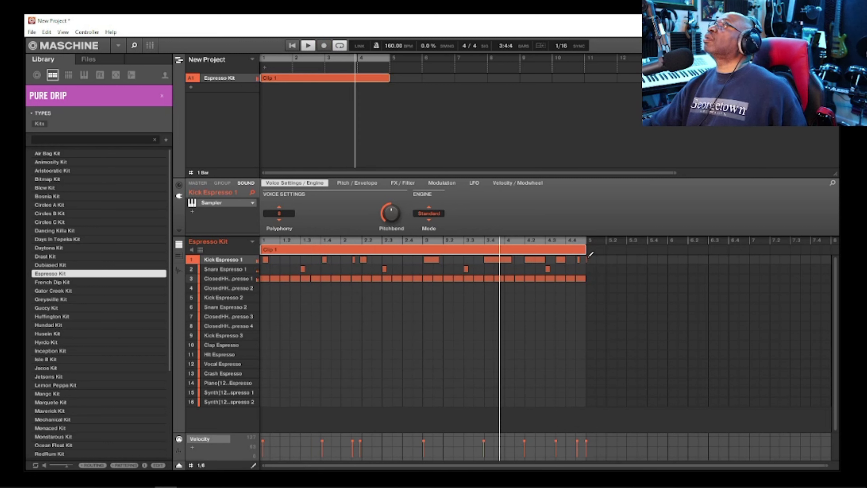
pyautogui.click(588, 259)
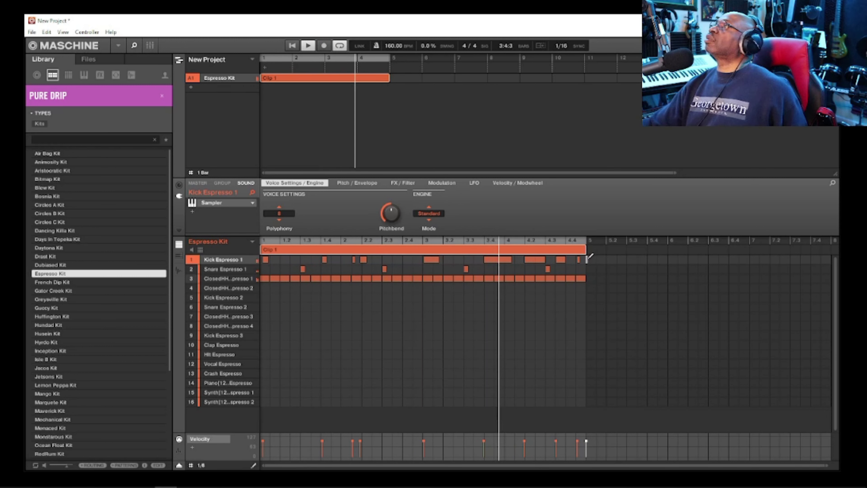
pyautogui.click(252, 465)
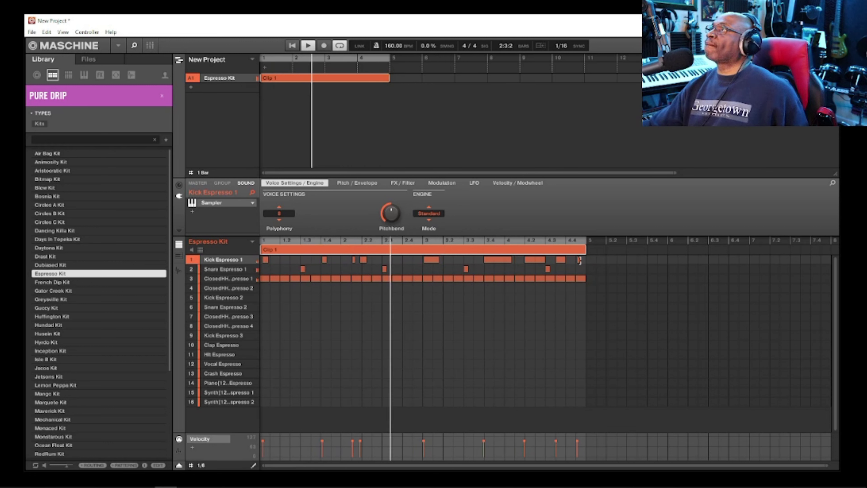
pyautogui.click(579, 259)
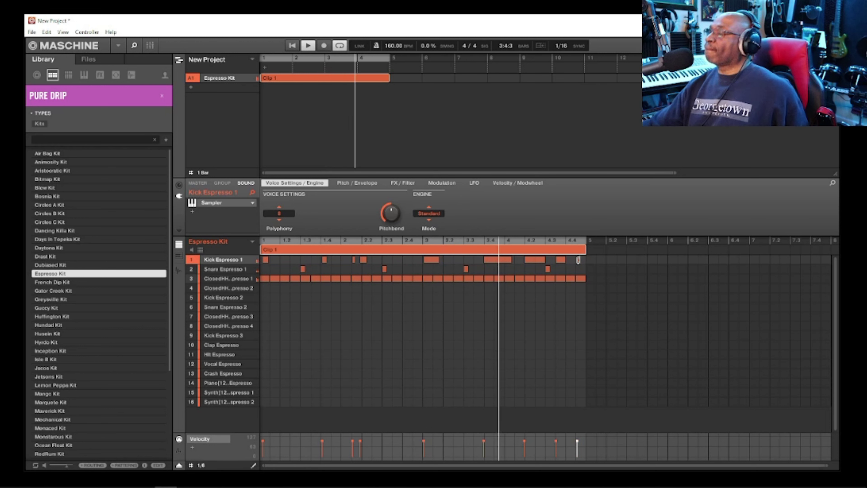
pyautogui.click(578, 260)
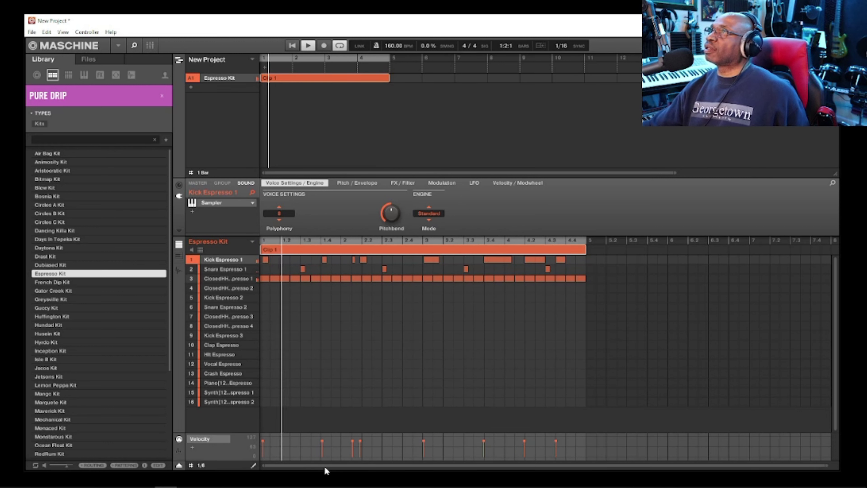
# Step: Replace the kick notes at the start of bar 1 and at beat 1.4 with notes aligned to the 1/8 grid
pyautogui.click(266, 258)
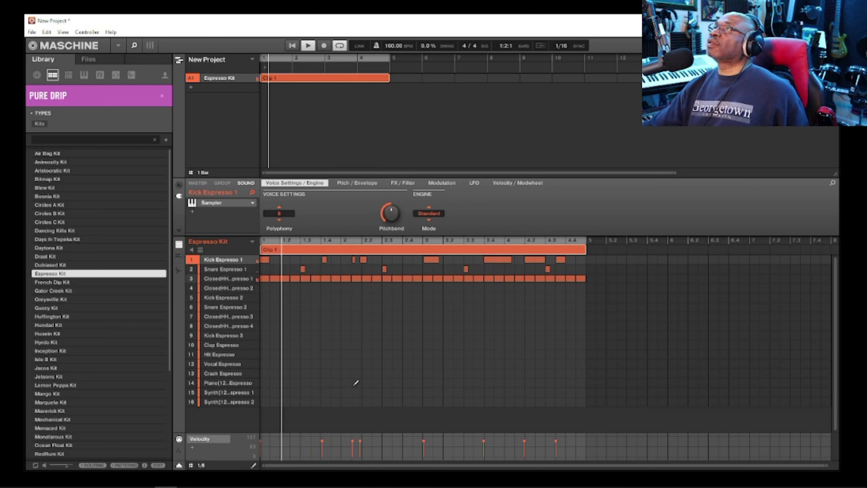
pyautogui.click(324, 259)
pyautogui.rightClick(324, 259)
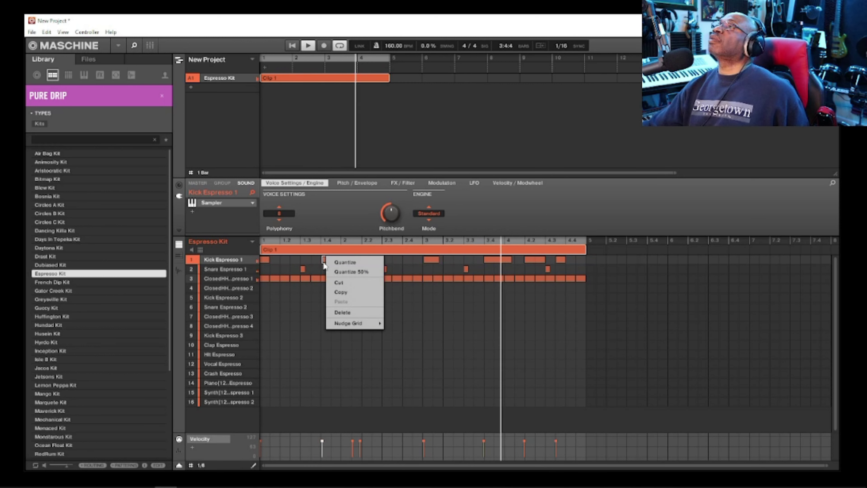
pyautogui.click(347, 313)
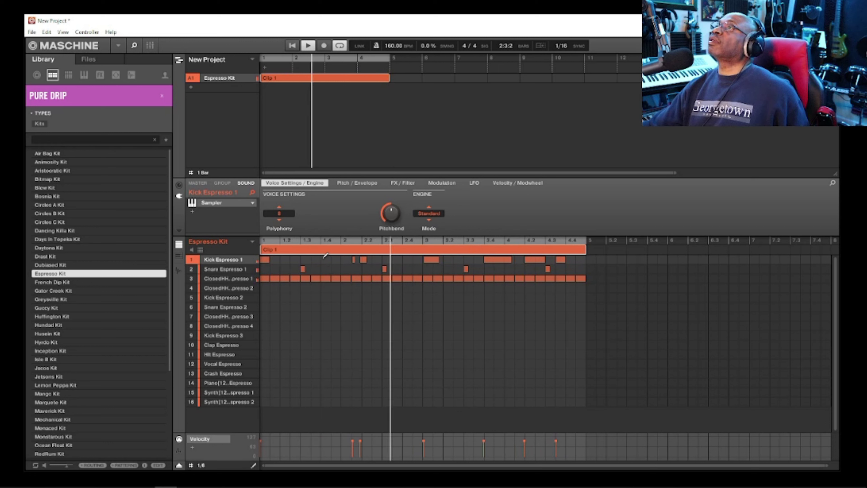
pyautogui.click(324, 258)
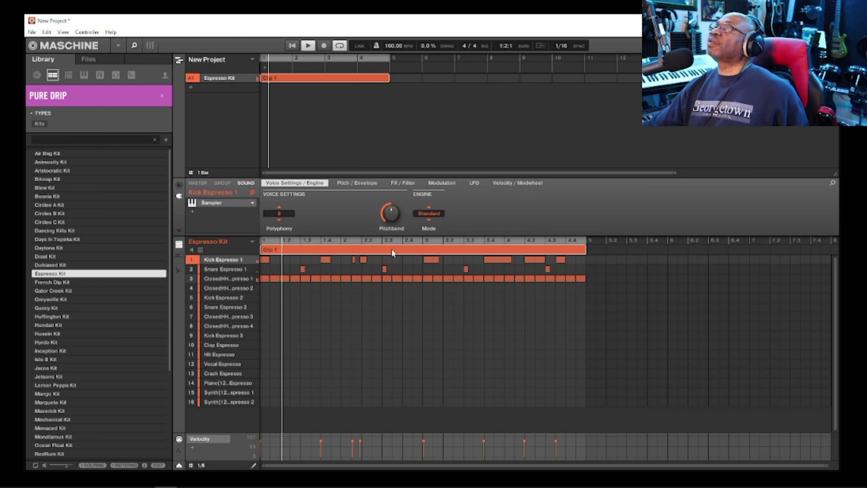
# Step: Replace the two loosely timed kick notes in bar 2 with 1/8 notes on the bar's first beat and on beat 2.2
pyautogui.click(364, 259)
pyautogui.click(366, 259)
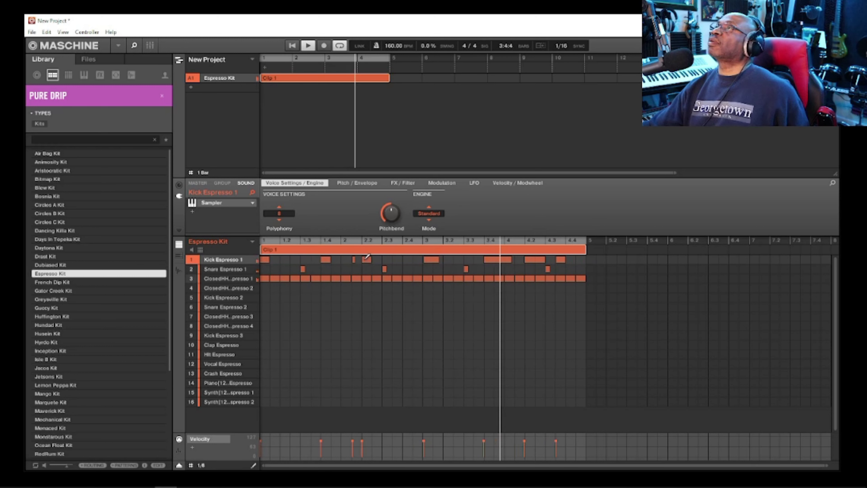
pyautogui.rightClick(354, 261)
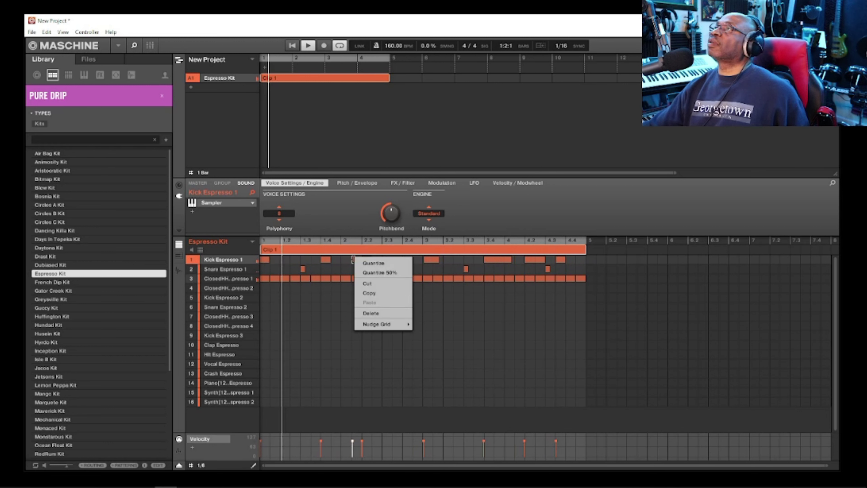
pyautogui.click(372, 312)
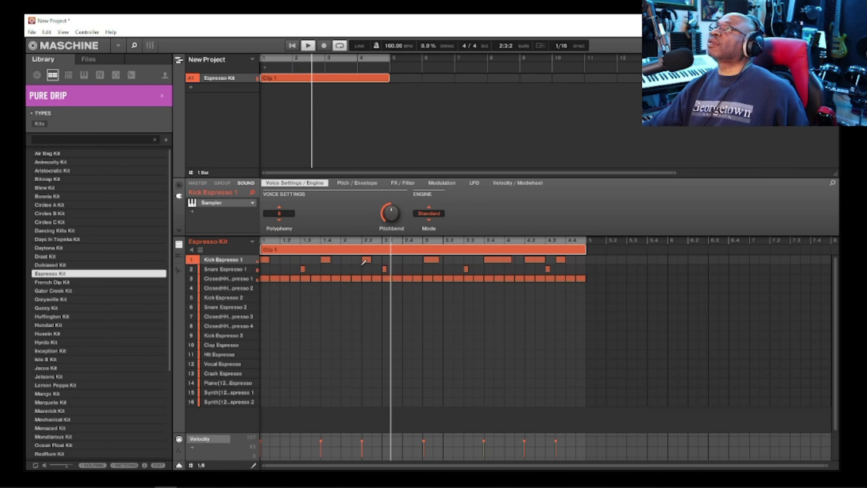
pyautogui.click(353, 256)
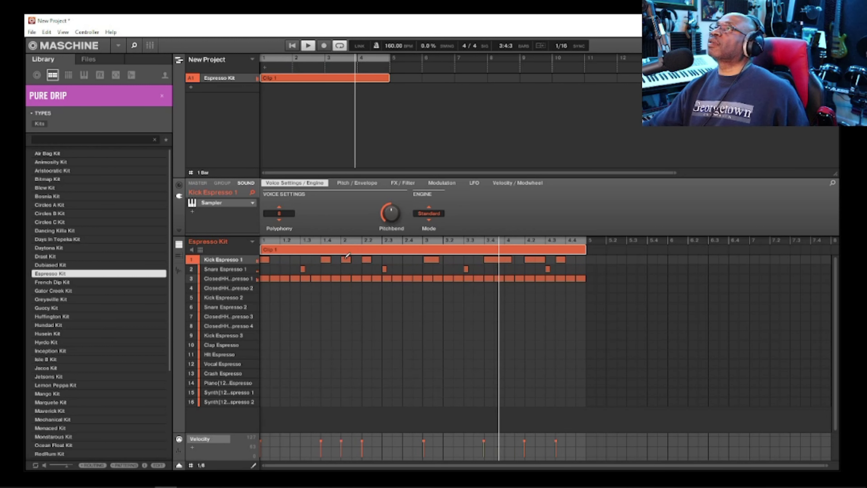
# Step: Replace bar 2's kick notes with one 1/8 note midway between 2 and 2.2, and shorten the kicks at 3.4 and 4.2 to 1/8
pyautogui.press('Right')
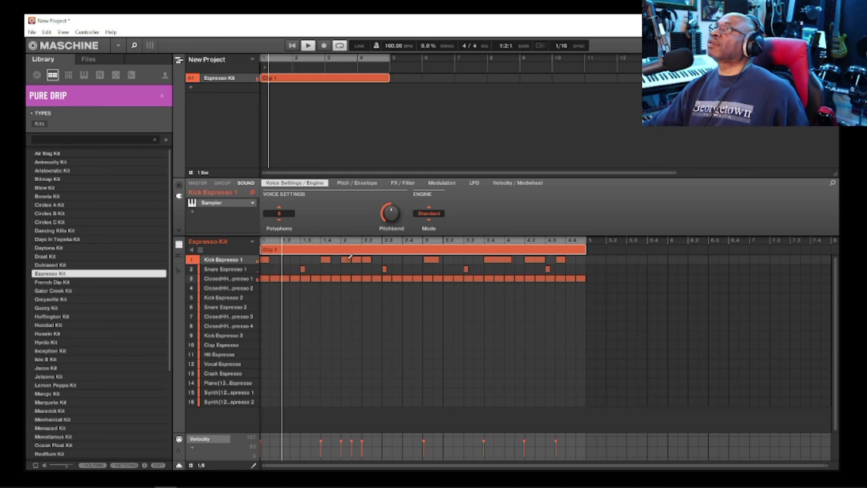
pyautogui.click(369, 258)
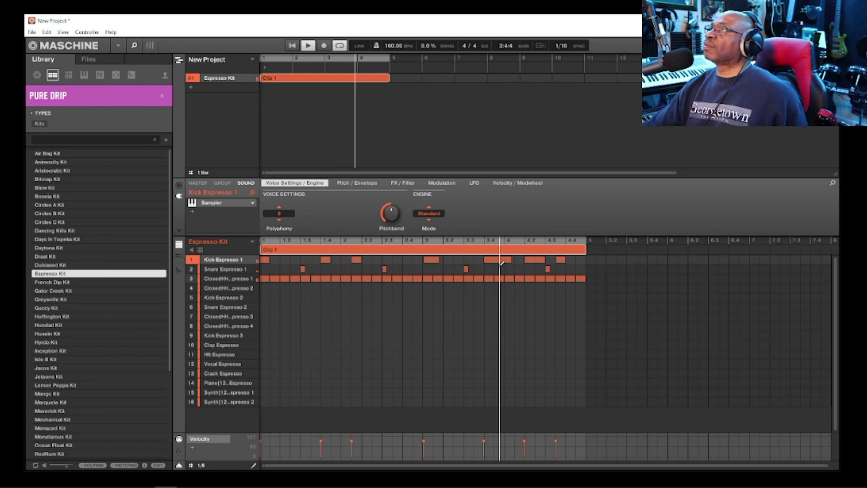
pyautogui.moveTo(510, 261); pyautogui.dragTo(497, 263)
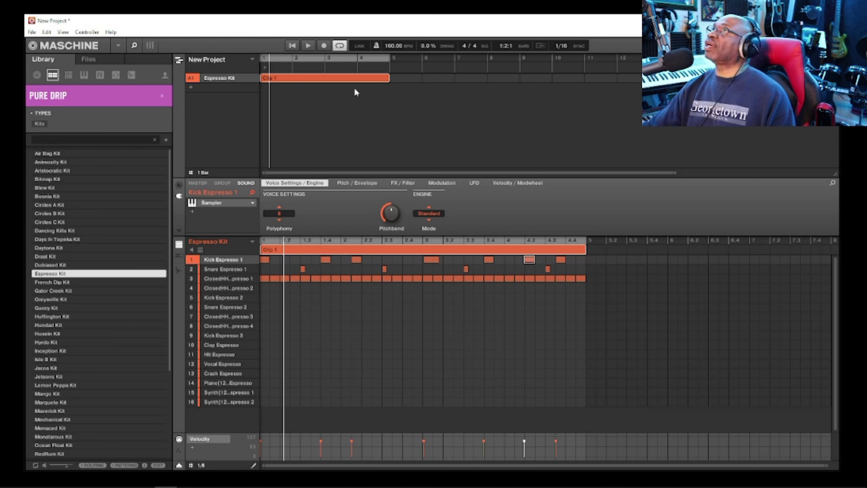
pyautogui.click(293, 46)
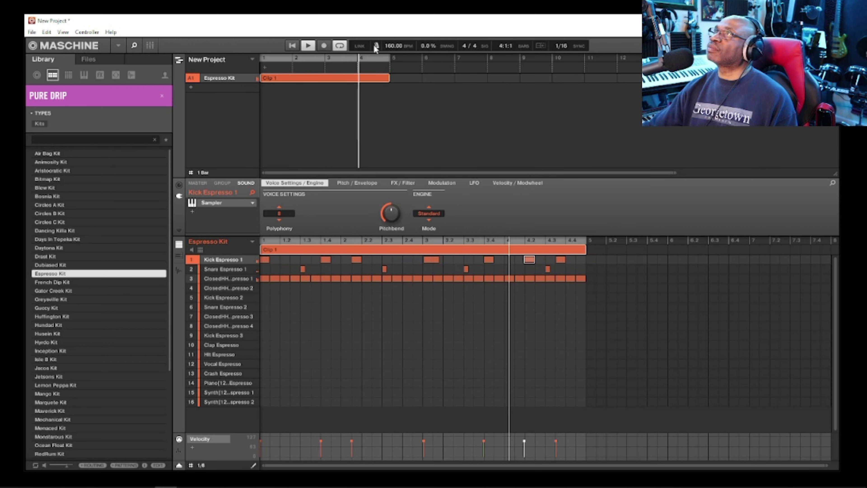
pyautogui.click(236, 297)
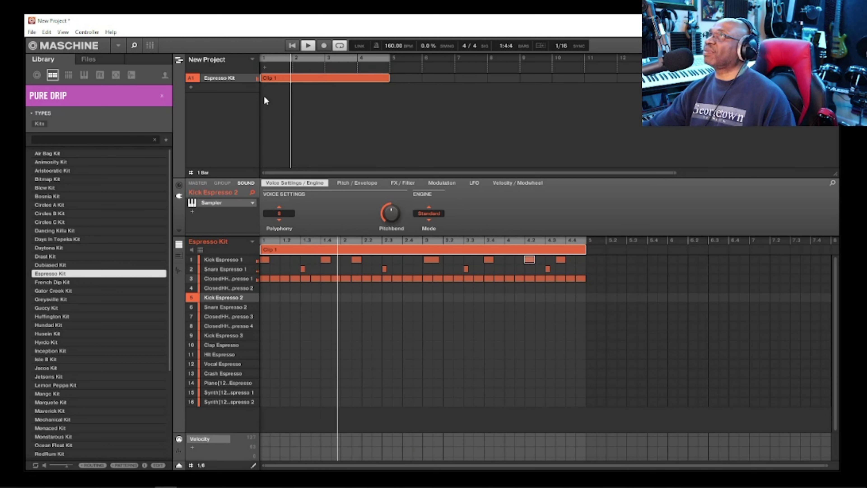
# Step: Add a second group with the French Dip Kit and record its first synth sound over the four-bar loop
pyautogui.click(310, 45)
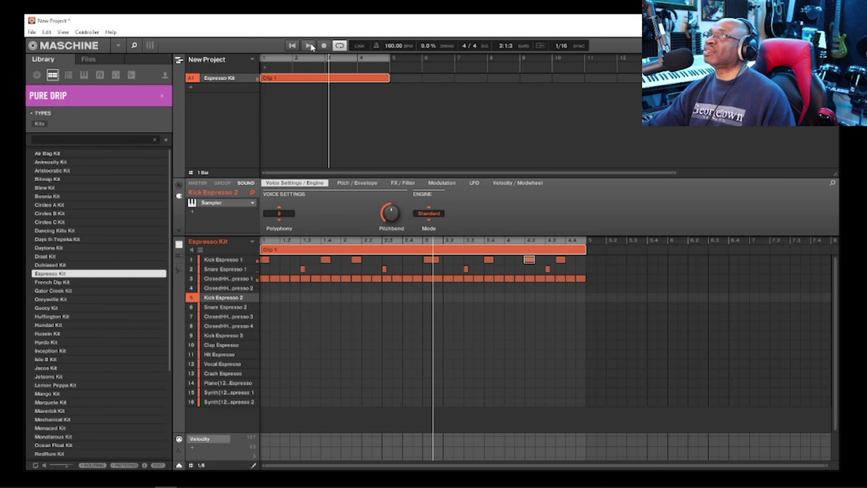
pyautogui.click(191, 89)
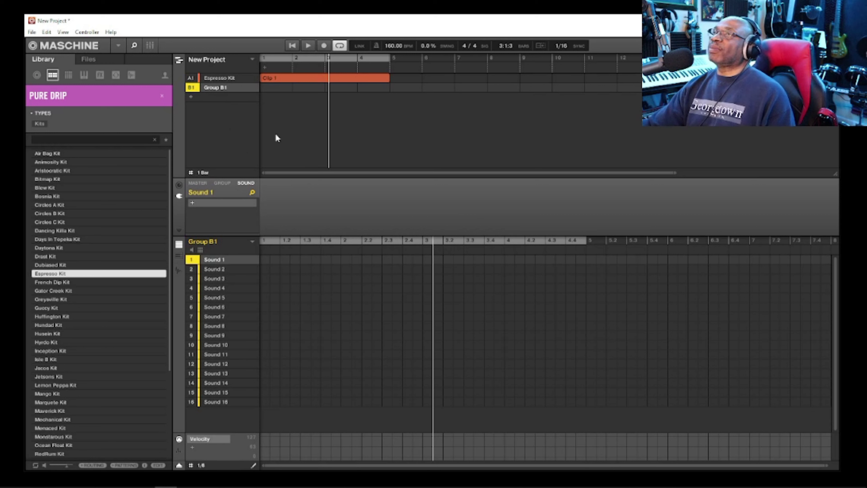
pyautogui.click(52, 282)
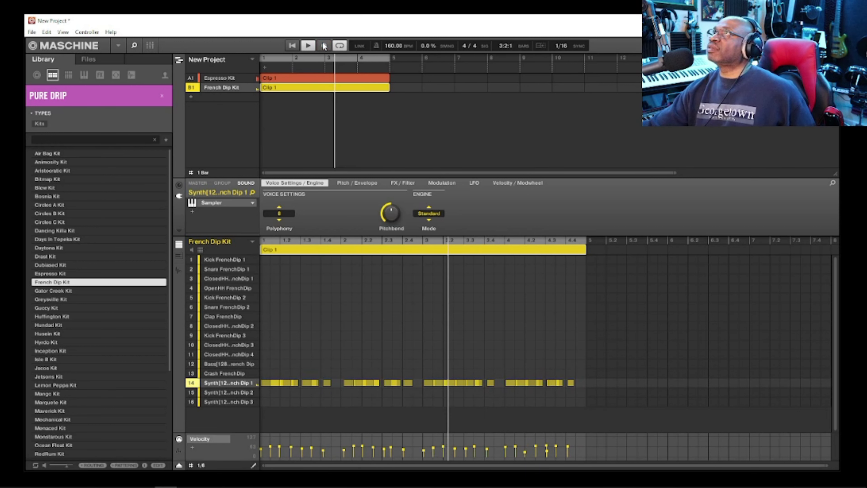
# Step: Add a third group with the French Dip Kit and record a ClosedHH FrenchDip 2 pattern over the four-bar loop
pyautogui.click(192, 98)
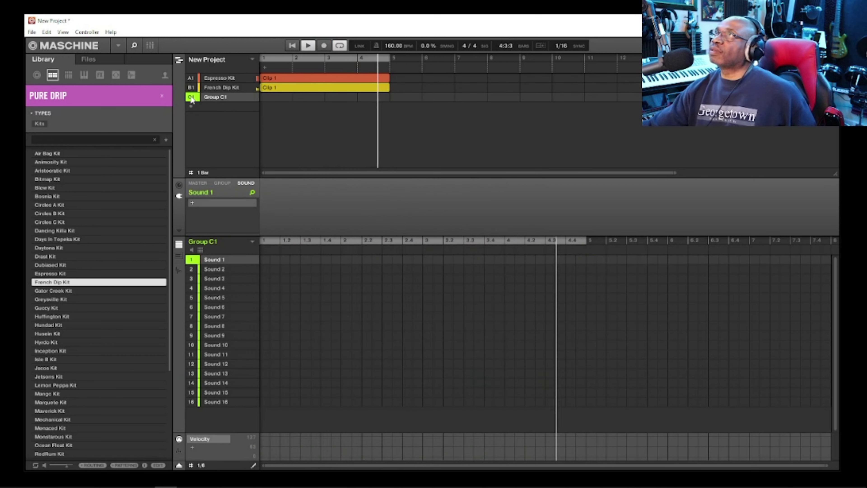
pyautogui.doubleClick(65, 283)
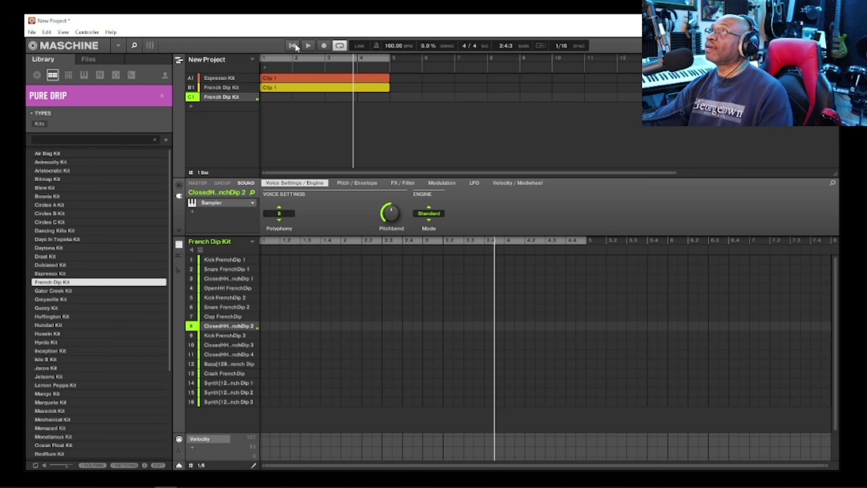
pyautogui.click(308, 45)
pyautogui.click(312, 47)
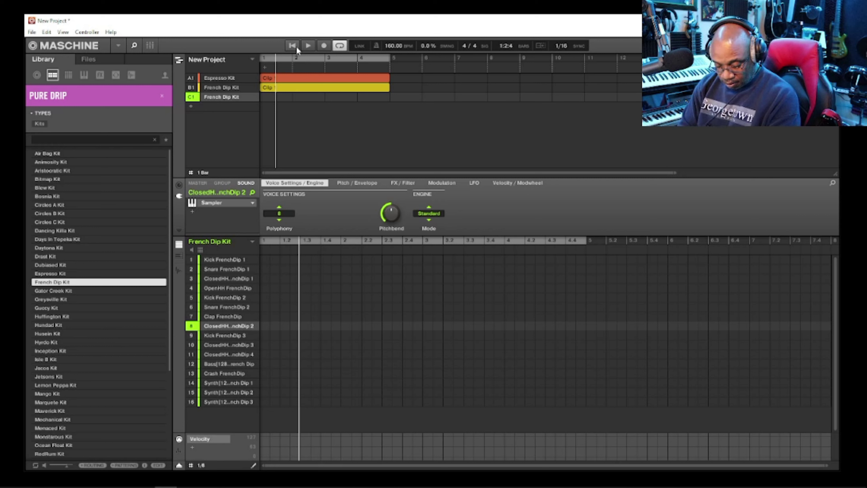
pyautogui.click(296, 46)
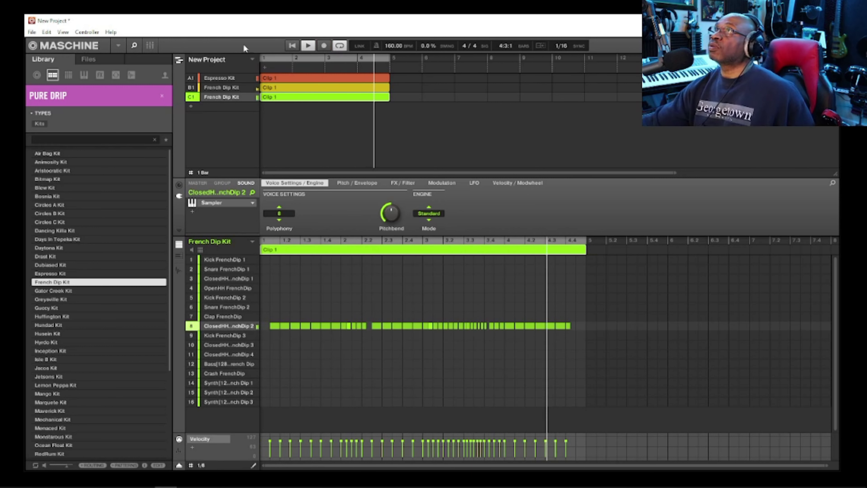
# Step: Duplicate the French Dip Kit group holding the closed hi-hat pattern into a new fourth group
pyautogui.rightClick(220, 97)
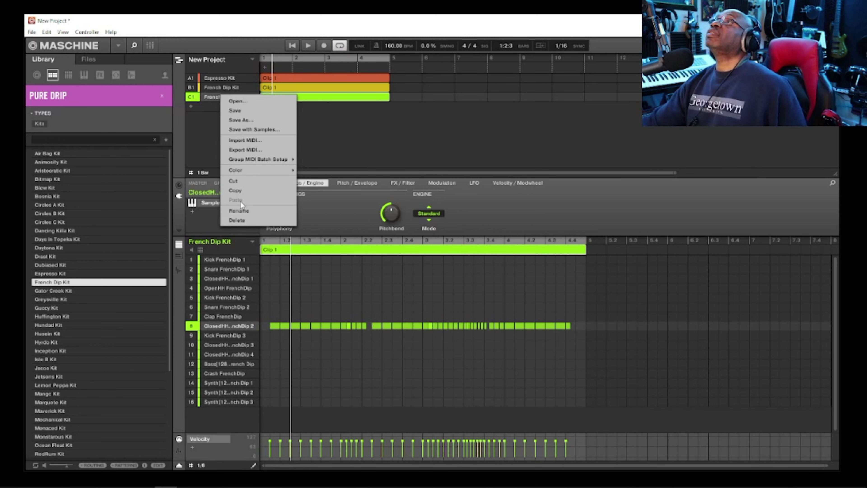
pyautogui.moveTo(226, 169)
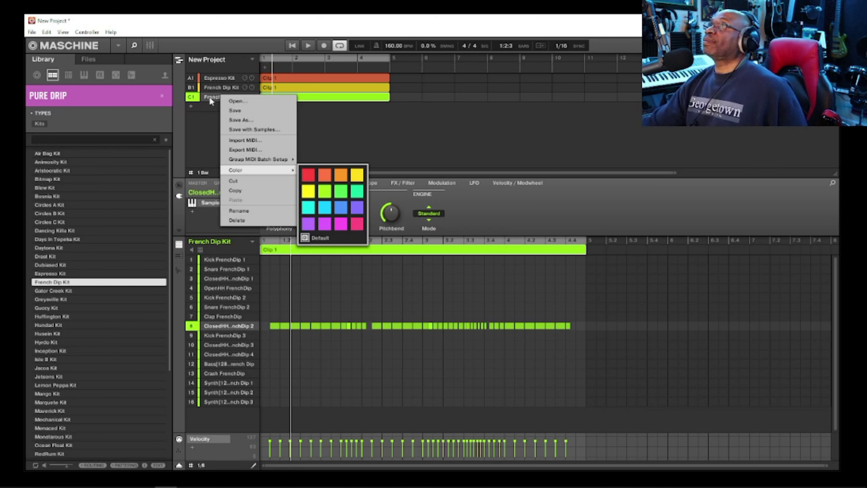
pyautogui.click(241, 191)
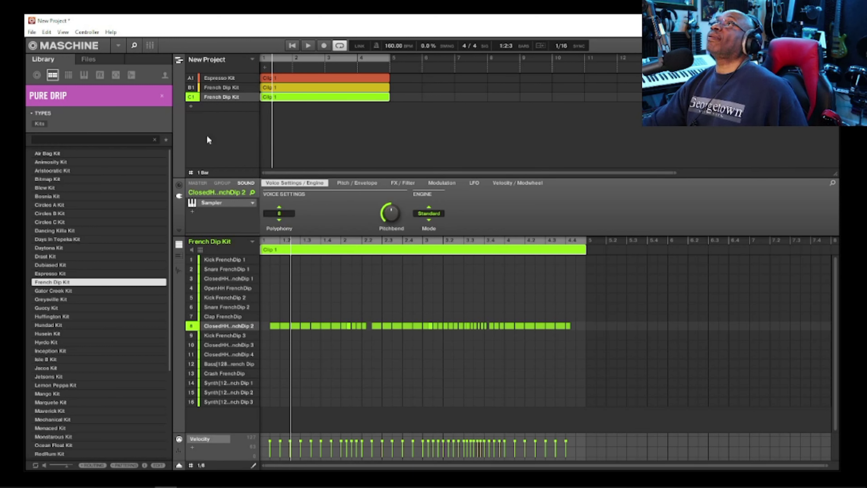
pyautogui.click(191, 107)
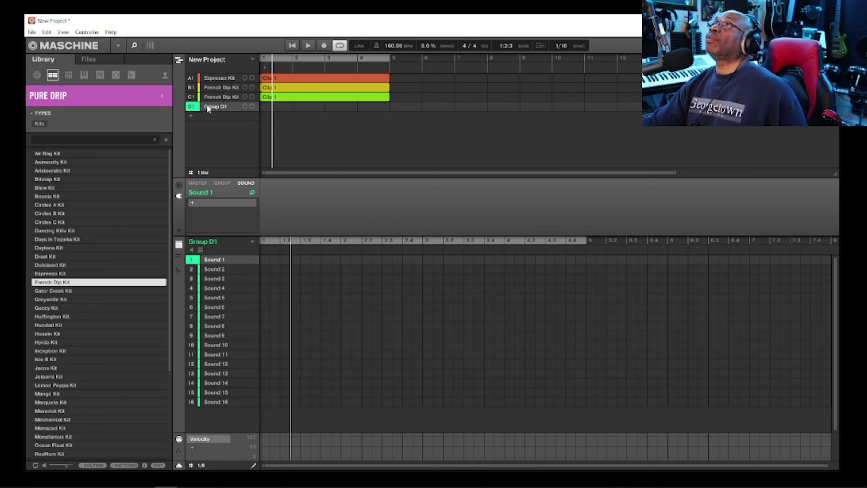
pyautogui.rightClick(209, 107)
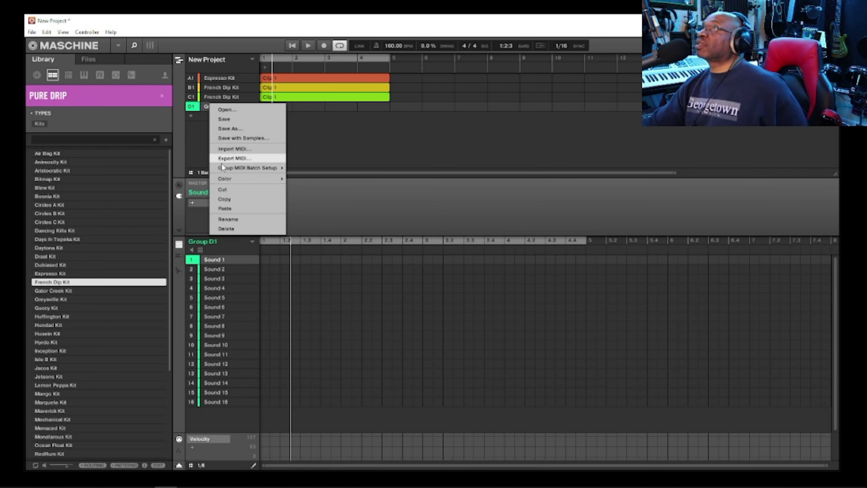
pyautogui.click(225, 208)
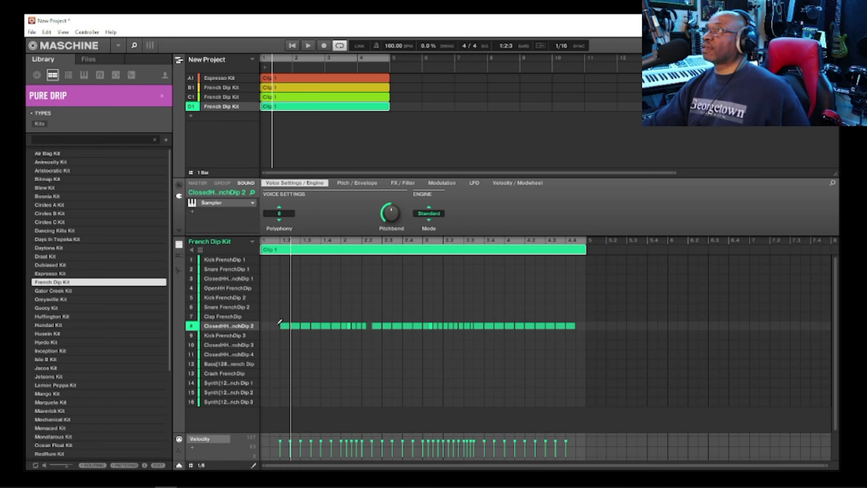
# Step: Delete all closed hi-hat notes from the duplicated French Dip Kit group and play the loop with Kick FrenchDip 3 selected
pyautogui.moveTo(354, 330); pyautogui.dragTo(540, 320)
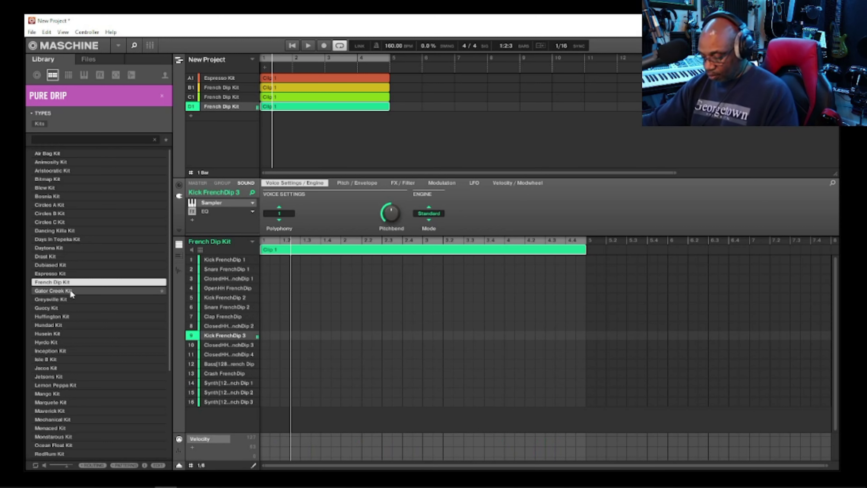
pyautogui.click(308, 48)
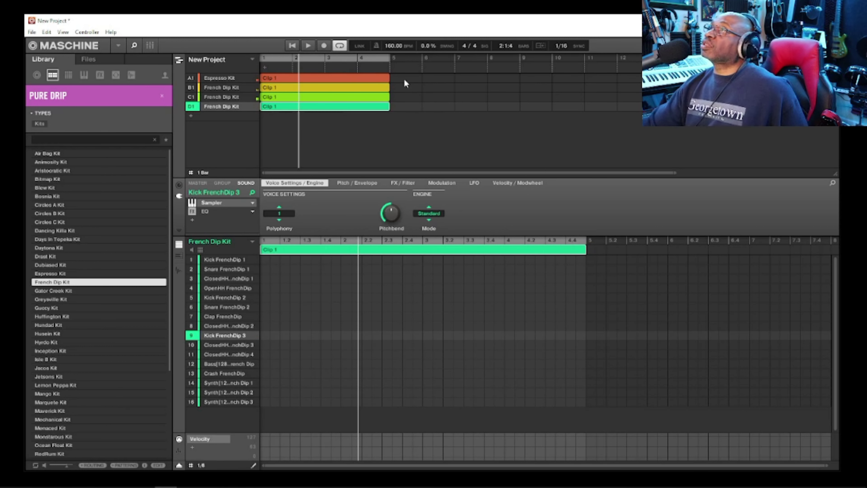
pyautogui.moveTo(398, 79); pyautogui.dragTo(401, 108)
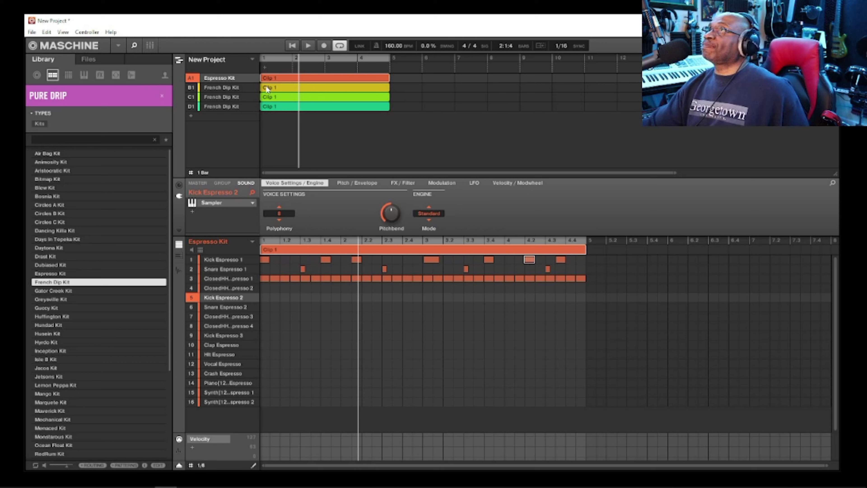
# Step: Duplicate the Espresso Kit group with its drum pattern into a new fifth group
pyautogui.rightClick(223, 76)
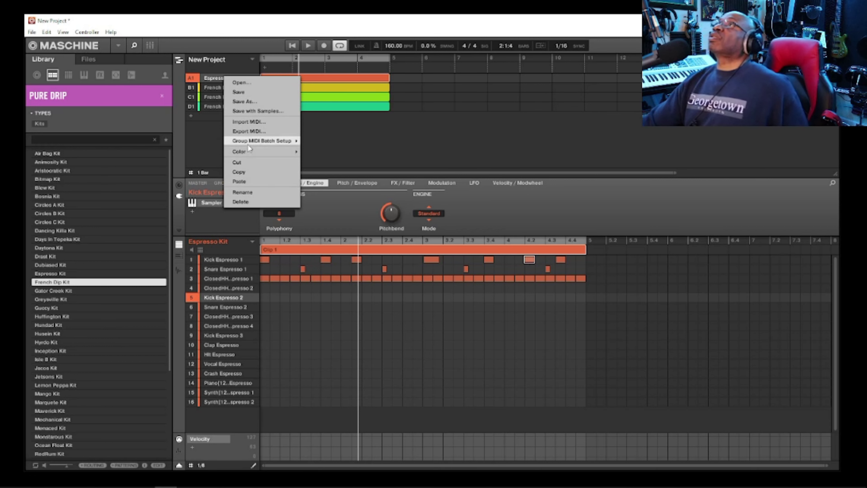
pyautogui.click(245, 173)
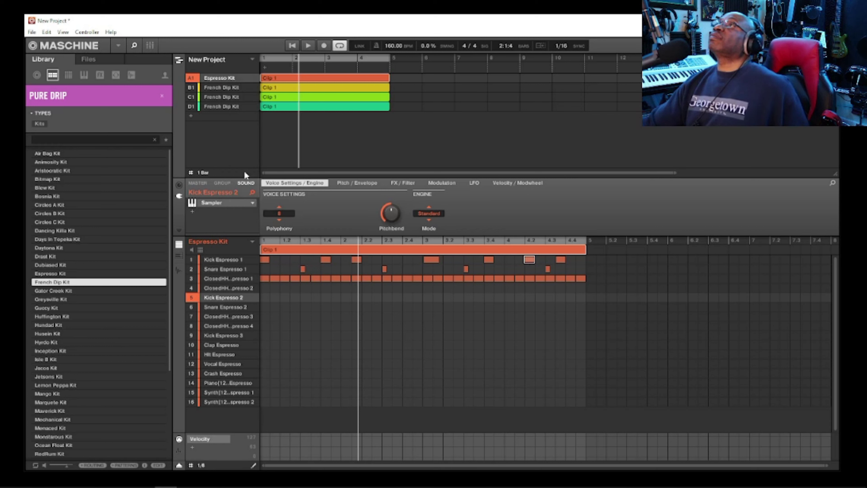
pyautogui.click(190, 117)
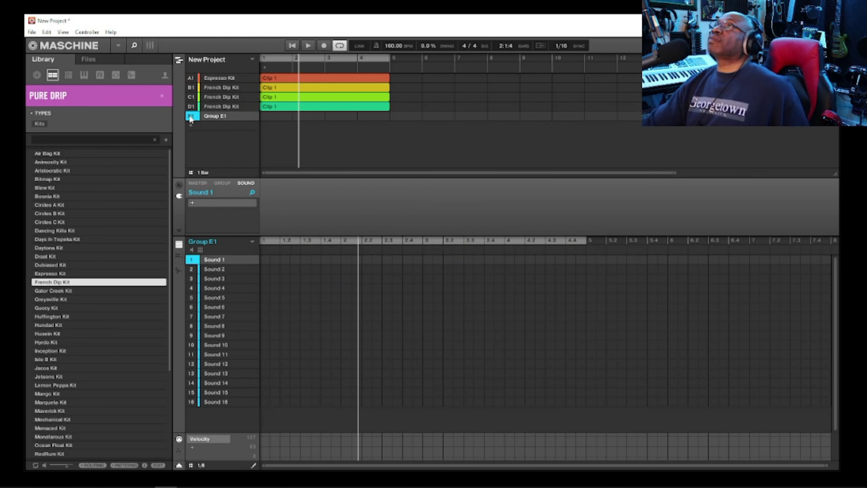
pyautogui.rightClick(216, 117)
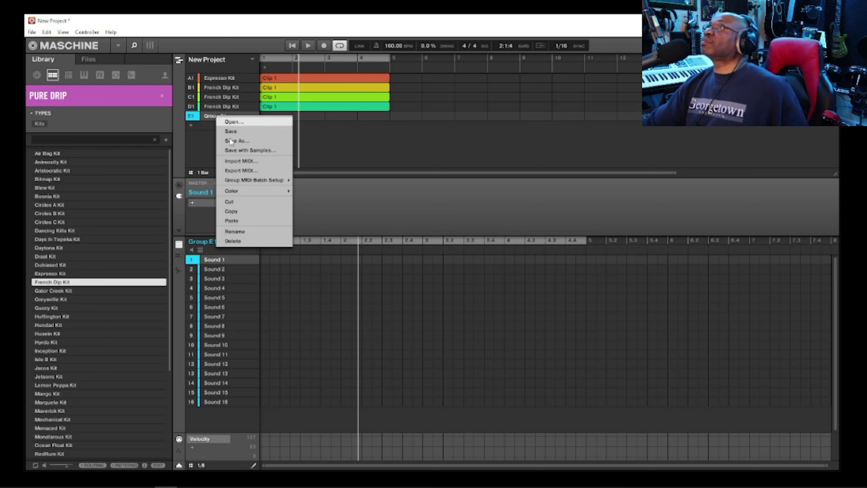
pyautogui.click(231, 221)
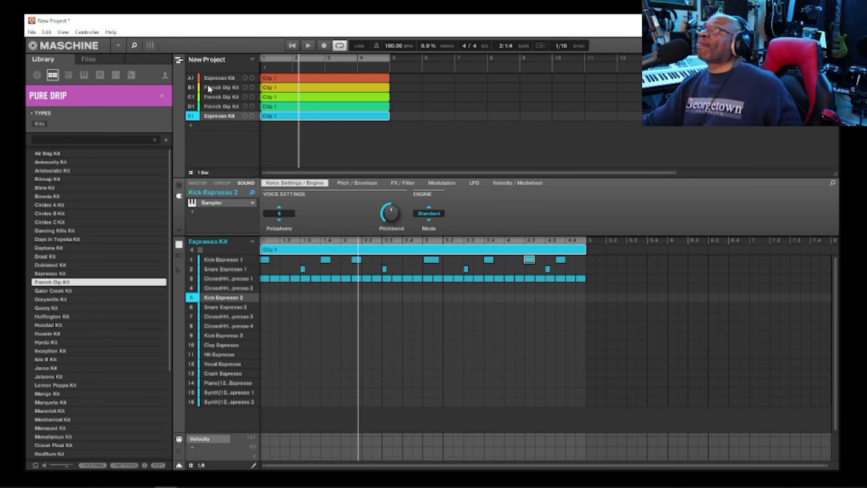
# Step: Rename the original Espresso Kit group A1 as kk
pyautogui.click(219, 78)
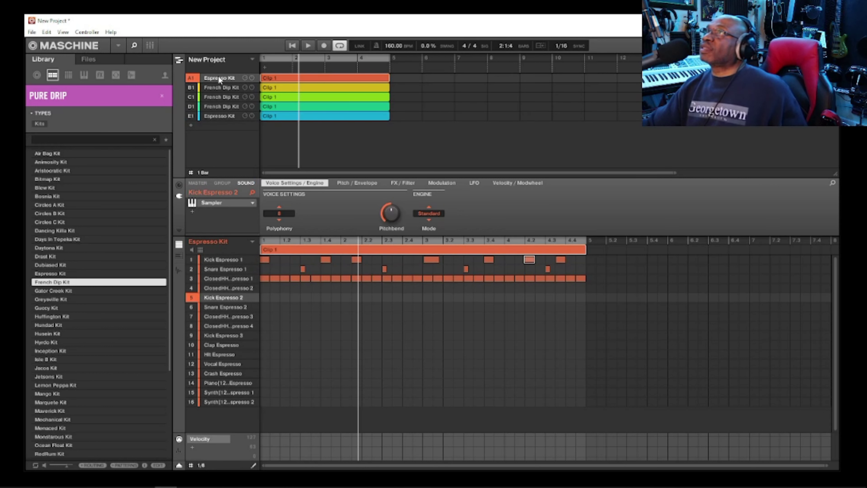
pyautogui.doubleClick(218, 78)
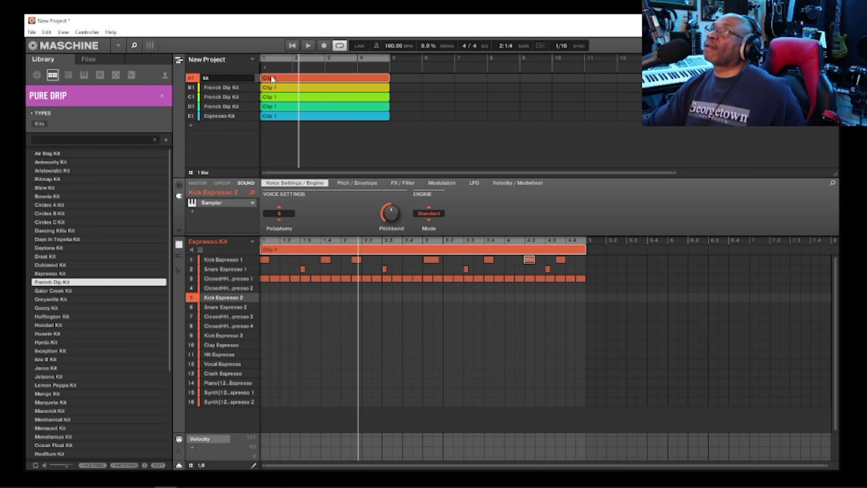
pyautogui.press('Return')
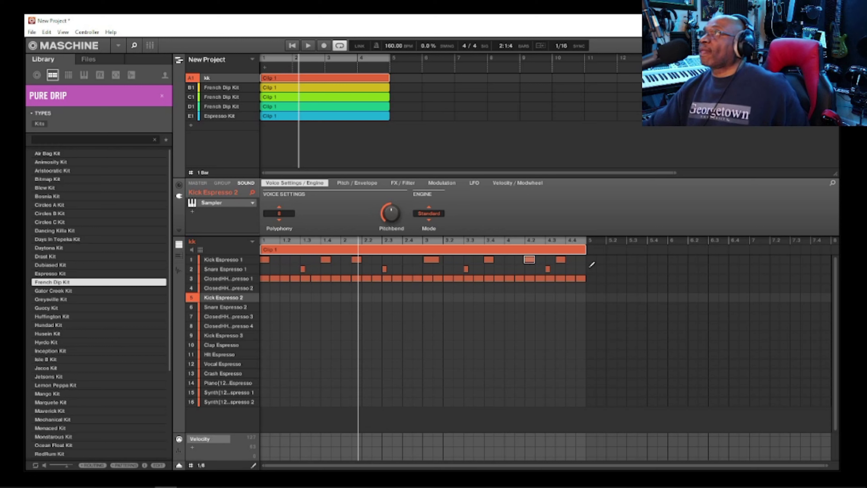
# Step: Delete all closed hi-hat and snare notes from the kk group's pattern, keeping only the Kick Espresso 1 notes
pyautogui.moveTo(586, 276); pyautogui.dragTo(268, 271)
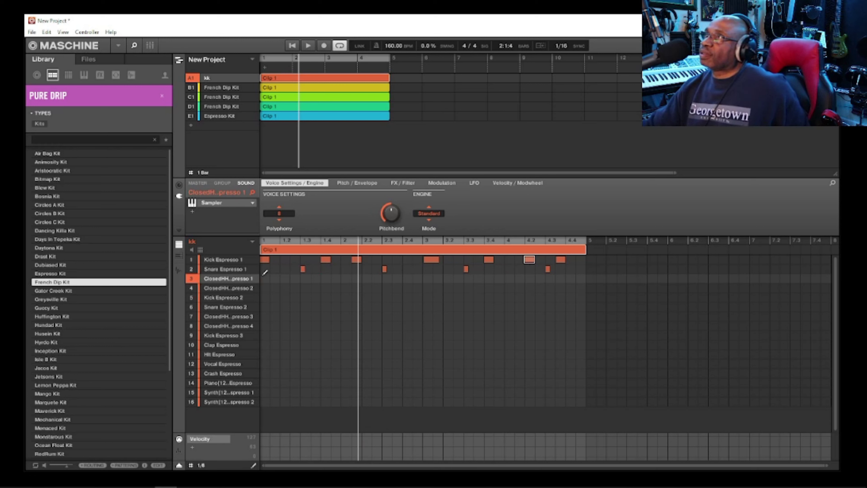
pyautogui.moveTo(560, 269); pyautogui.dragTo(508, 269)
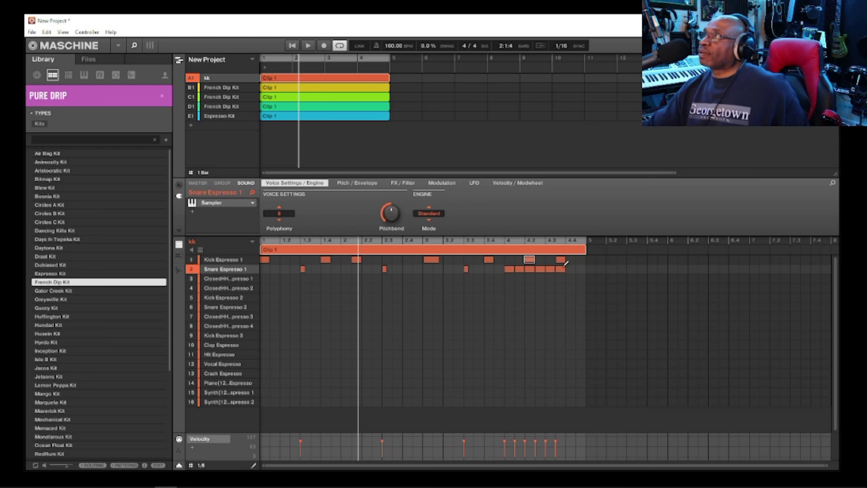
pyautogui.moveTo(563, 265); pyautogui.dragTo(272, 271)
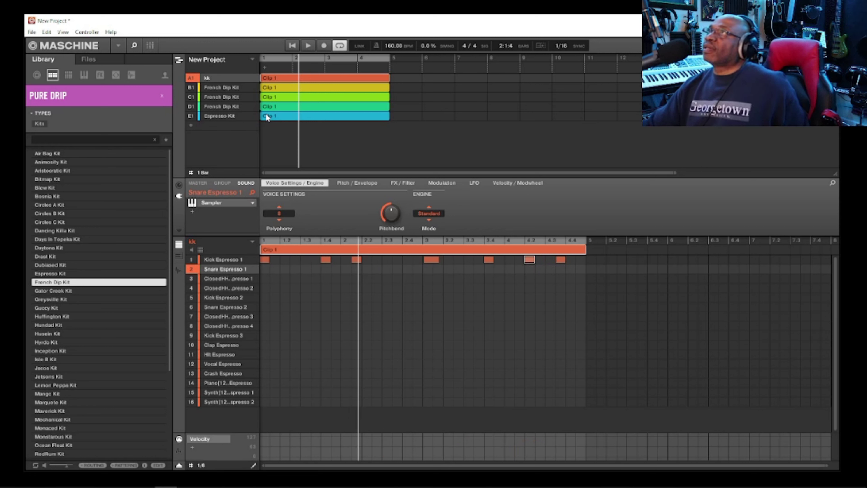
# Step: Duplicate the Espresso Kit group E1 with its full drum pattern into a new sixth group
pyautogui.click(214, 115)
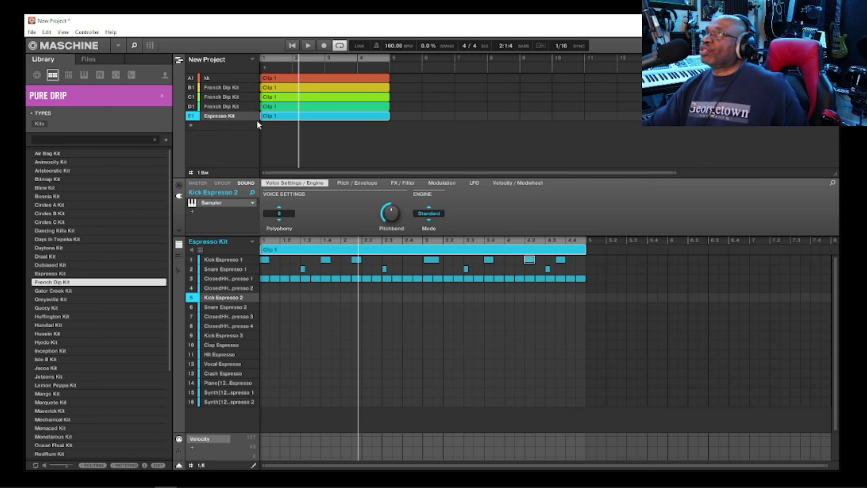
pyautogui.rightClick(216, 116)
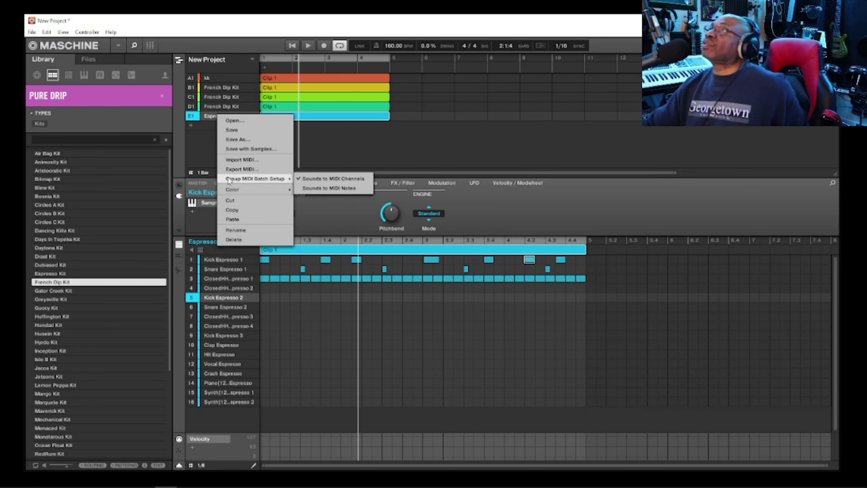
pyautogui.click(234, 210)
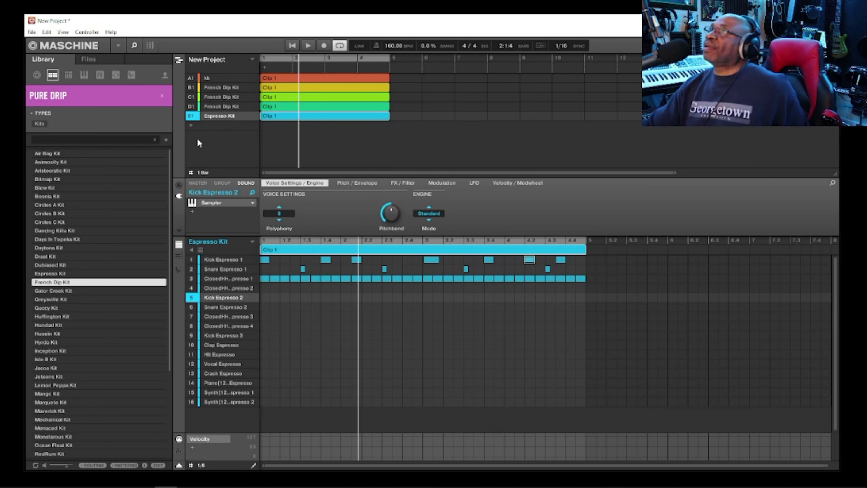
pyautogui.click(191, 127)
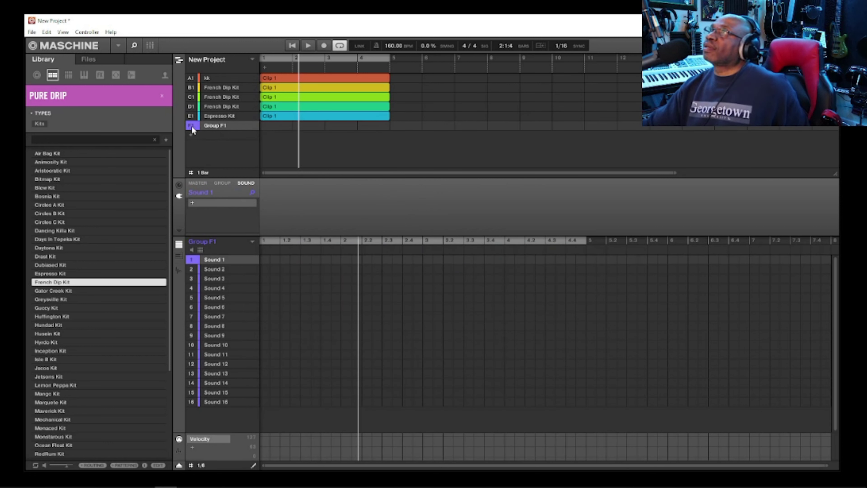
pyautogui.rightClick(207, 127)
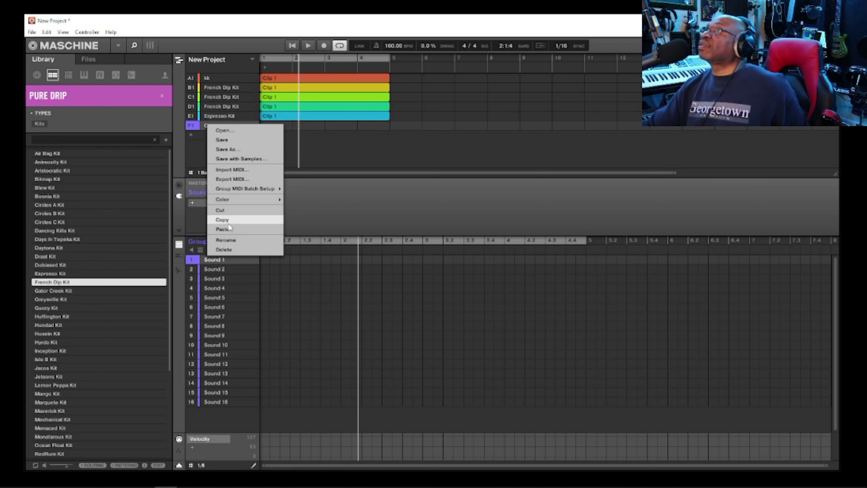
pyautogui.click(229, 229)
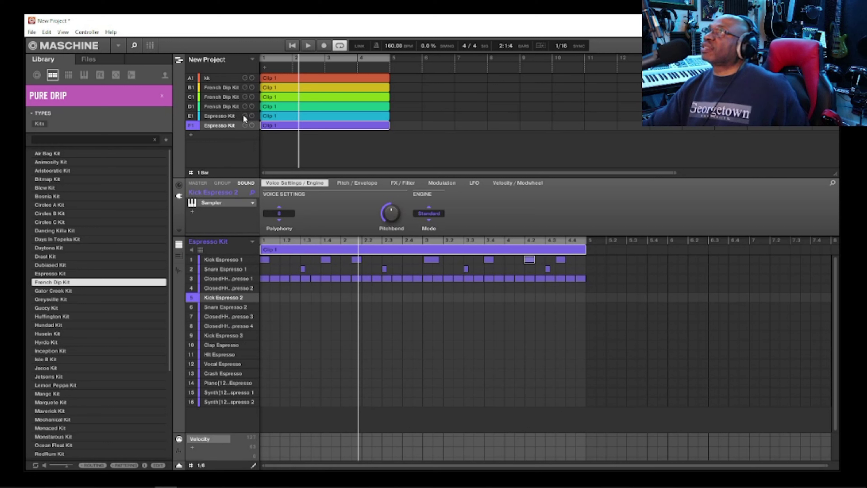
# Step: Rename group E1 as sn and delete its kick and closed hi-hat notes, keeping only the Snare Espresso 1 notes
pyautogui.doubleClick(226, 115)
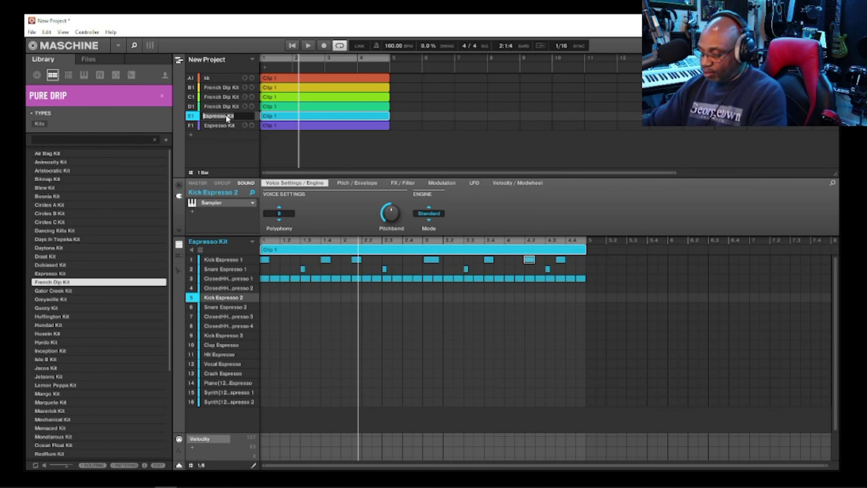
pyautogui.write('sn')
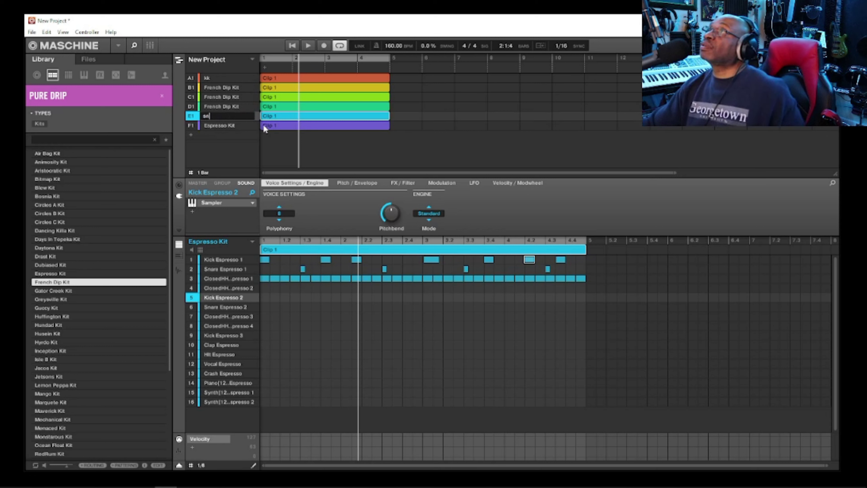
pyautogui.press('Return')
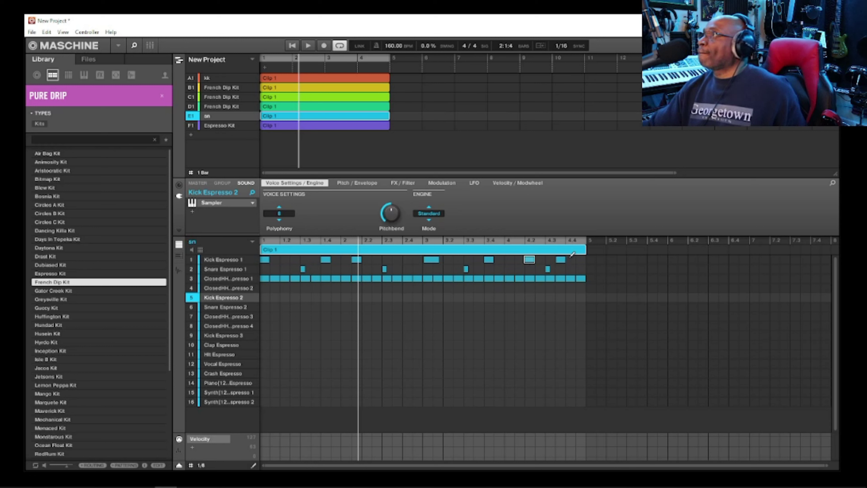
pyautogui.moveTo(571, 259)
pyautogui.mouseDown()
pyautogui.moveTo(266, 261)
pyautogui.moveTo(392, 252)
pyautogui.moveTo(584, 260)
pyautogui.mouseUp()
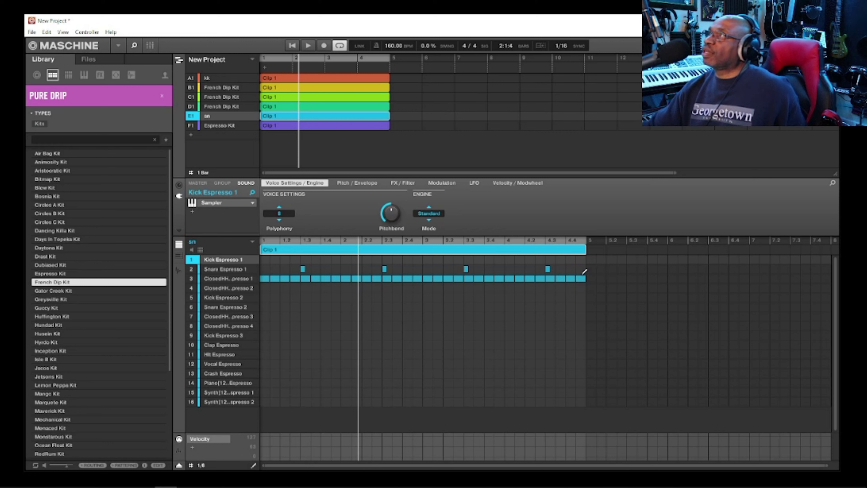
pyautogui.moveTo(584, 274)
pyautogui.mouseDown()
pyautogui.moveTo(417, 283)
pyautogui.moveTo(256, 273)
pyautogui.mouseUp()
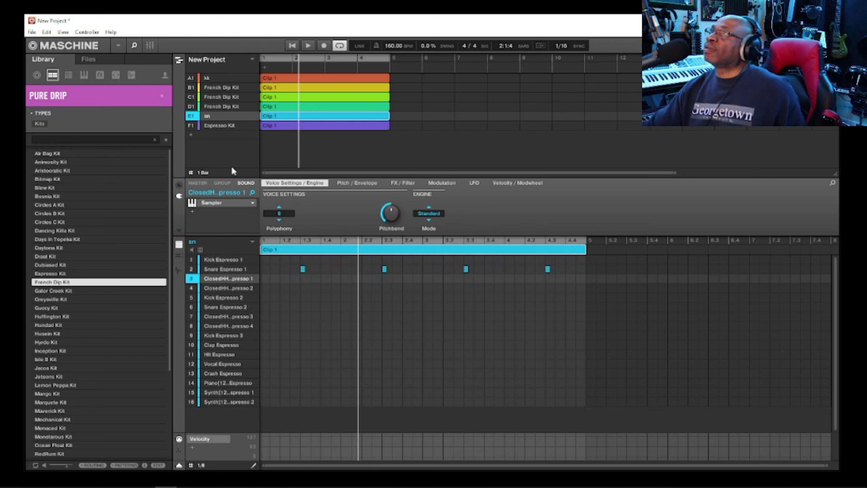
# Step: Rename the remaining Espresso Kit group F1 as chh
pyautogui.click(222, 127)
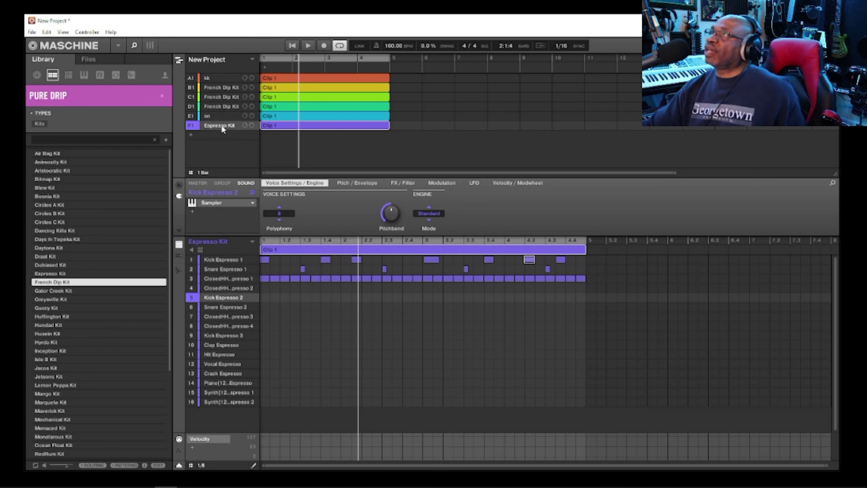
pyautogui.doubleClick(221, 126)
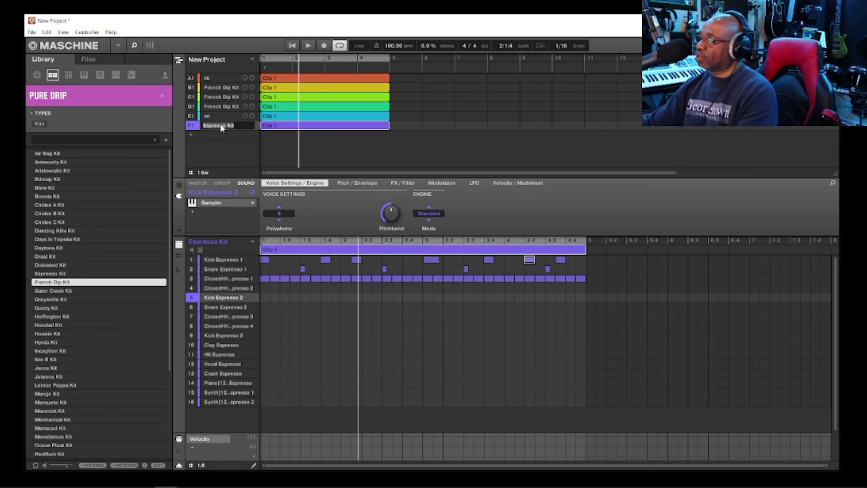
pyautogui.write('chh')
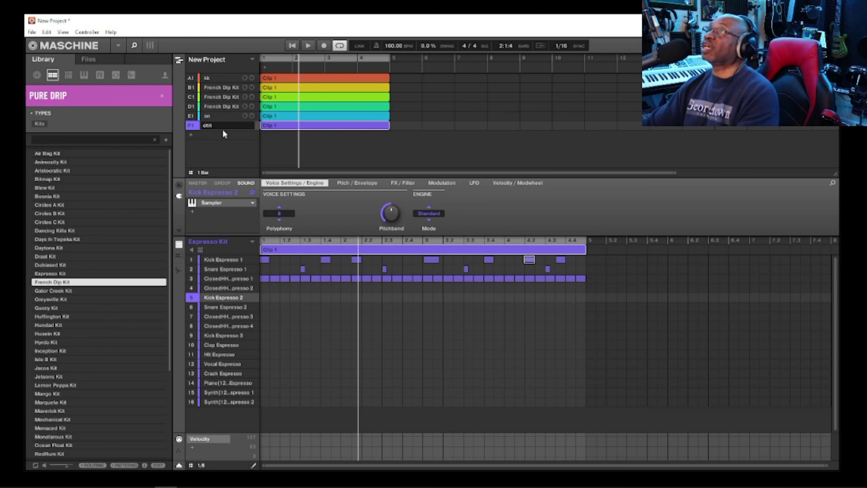
# Step: Delete all snare and kick notes from the chh group's pattern, keeping only the closed hi-hat notes
pyautogui.click(547, 268)
pyautogui.click(466, 269)
pyautogui.click(384, 269)
pyautogui.click(303, 268)
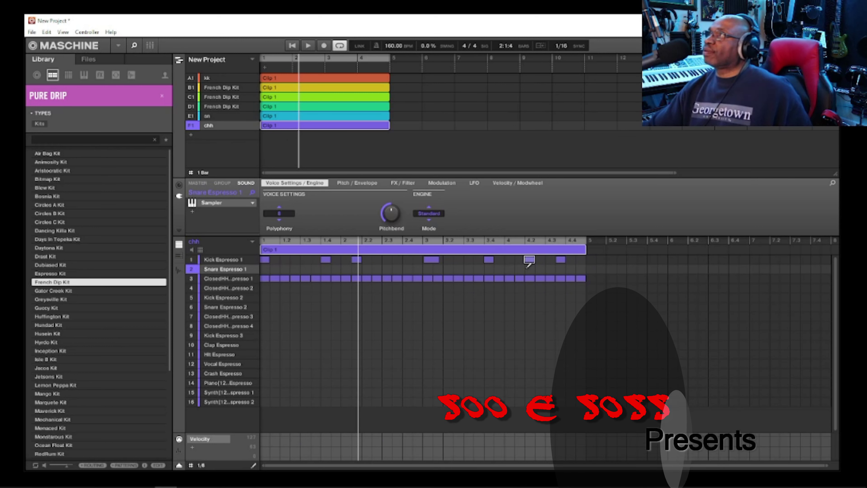
pyautogui.click(560, 259)
pyautogui.click(529, 260)
pyautogui.click(489, 259)
pyautogui.click(432, 259)
pyautogui.click(356, 259)
pyautogui.click(326, 259)
pyautogui.click(265, 259)
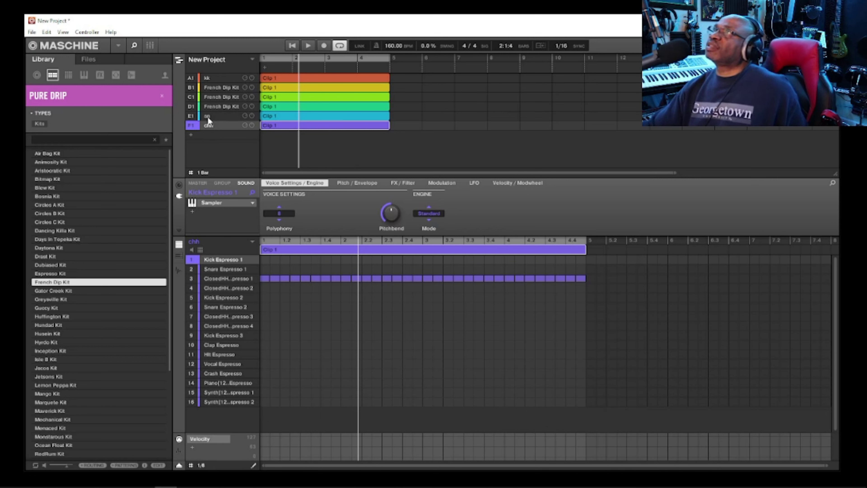
# Step: Reorder the groups so that sn and chh sit directly below kk
pyautogui.moveTo(212, 116); pyautogui.dragTo(214, 86)
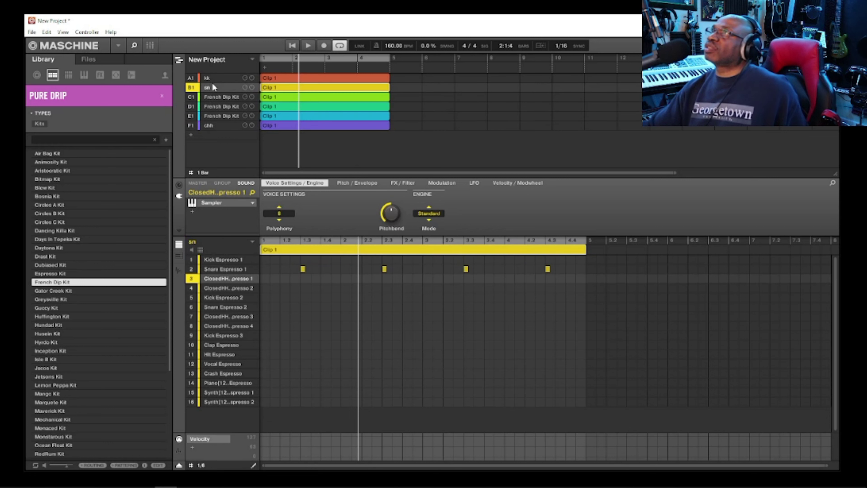
pyautogui.click(211, 126)
pyautogui.moveTo(214, 100); pyautogui.dragTo(214, 97)
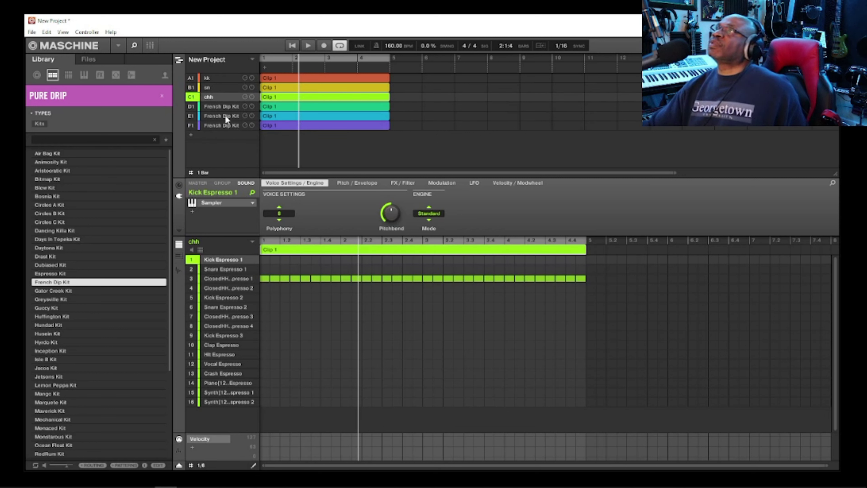
# Step: Solo and play the French Dip Kit group D1 with the synth pattern, and rename it as key
pyautogui.click(226, 104)
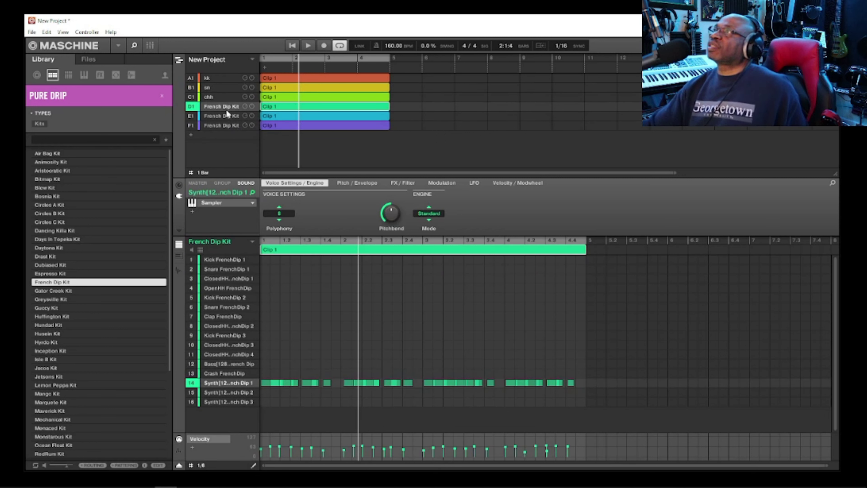
pyautogui.rightClick(191, 110)
pyautogui.click(308, 45)
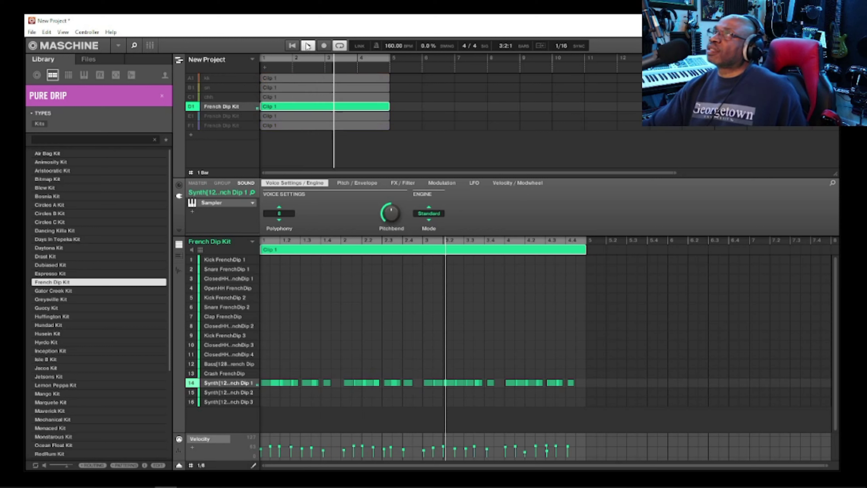
pyautogui.doubleClick(212, 107)
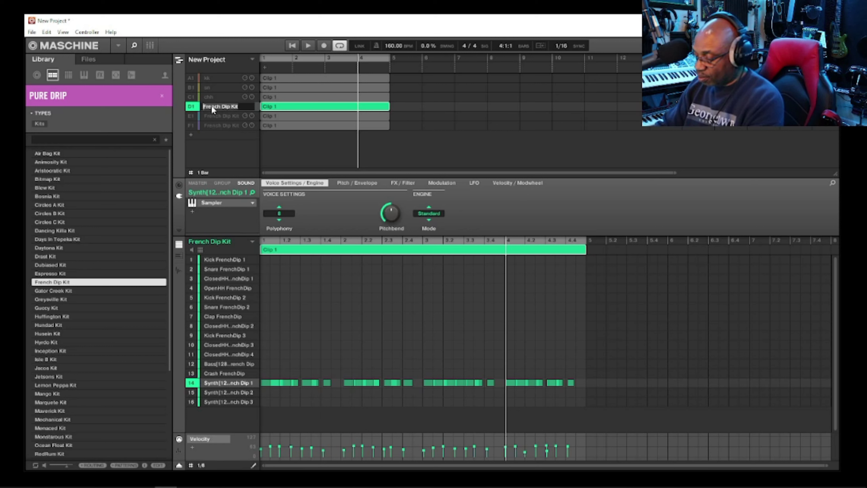
pyautogui.write('key')
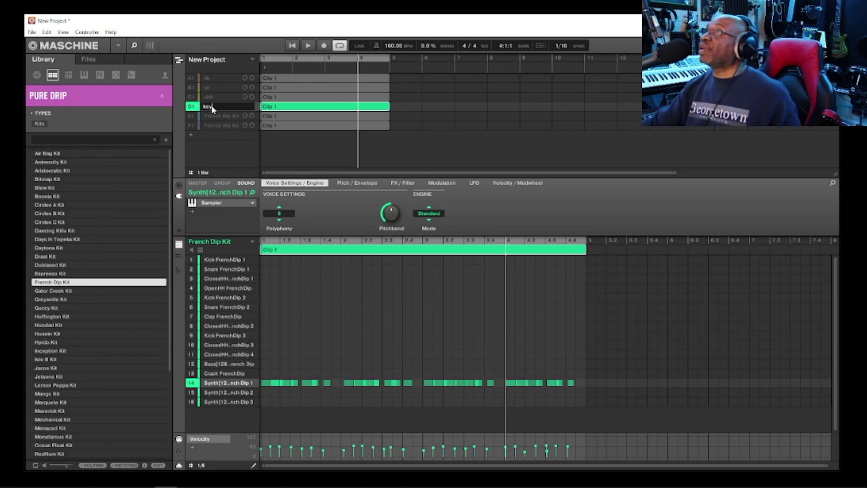
# Step: Solo the French Dip Kit group below key and play its closed hi-hat pattern
pyautogui.click(224, 116)
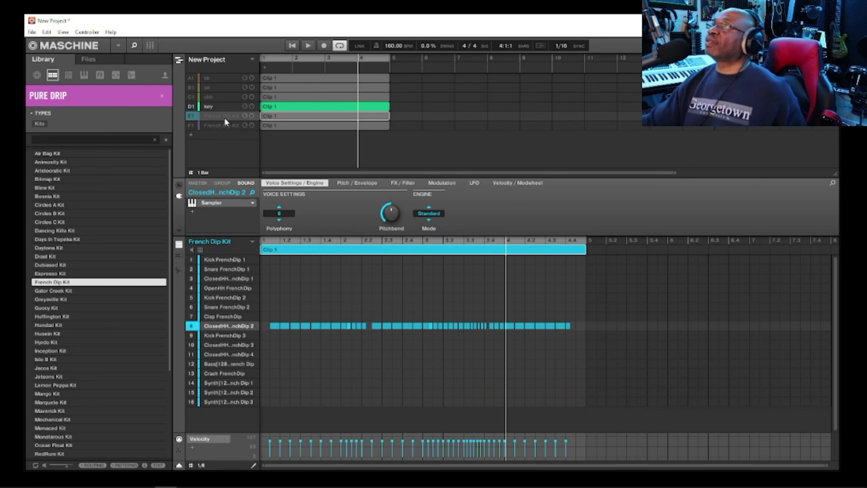
pyautogui.click(192, 116)
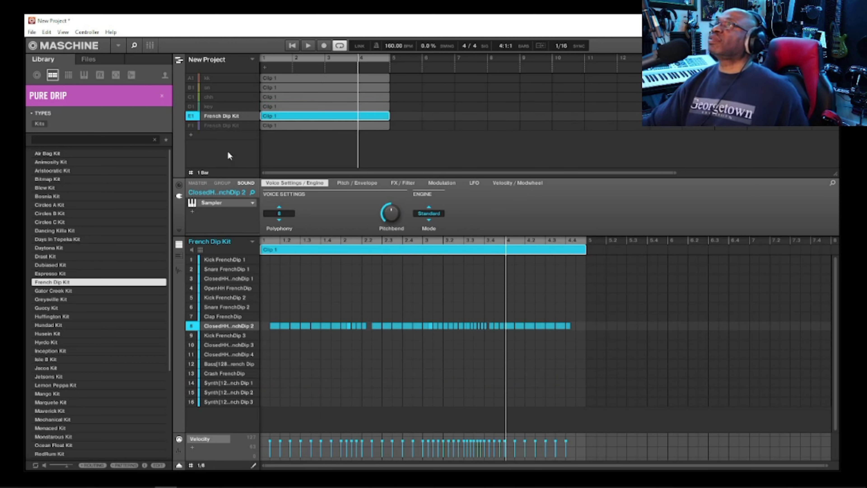
pyautogui.click(308, 46)
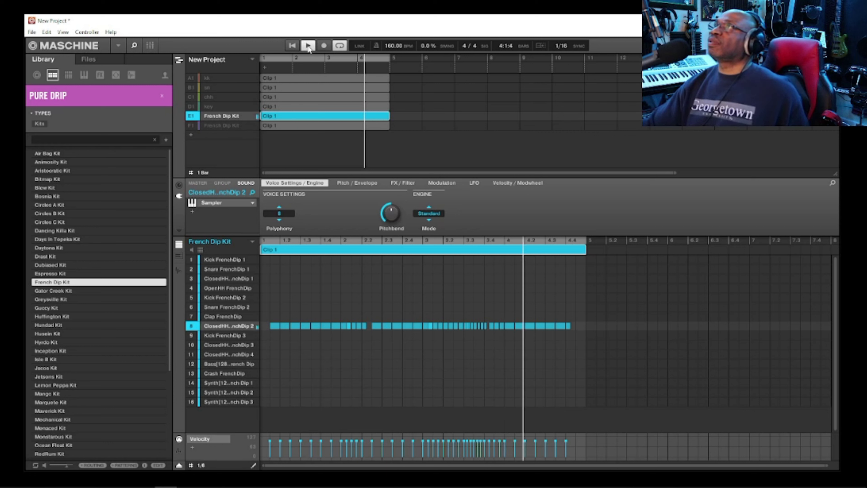
pyautogui.click(308, 46)
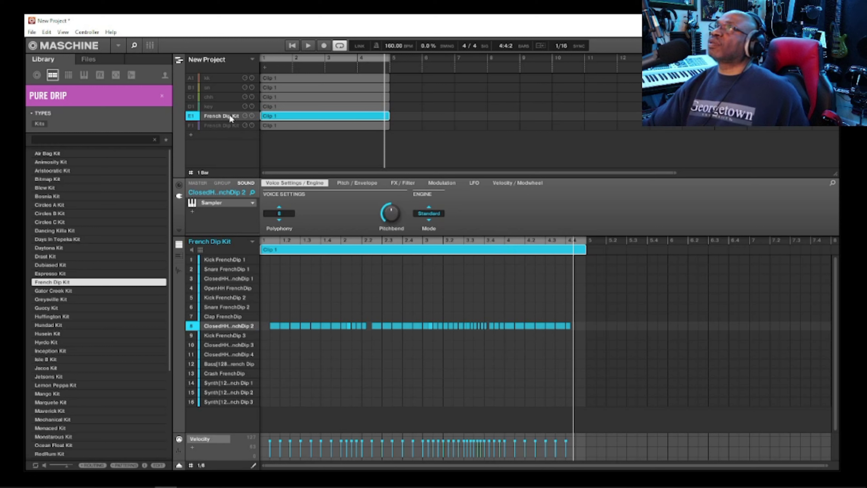
# Step: Move the French Dip Kit hi-hat group above key and rename it as perc hh
pyautogui.moveTo(229, 113); pyautogui.dragTo(230, 103)
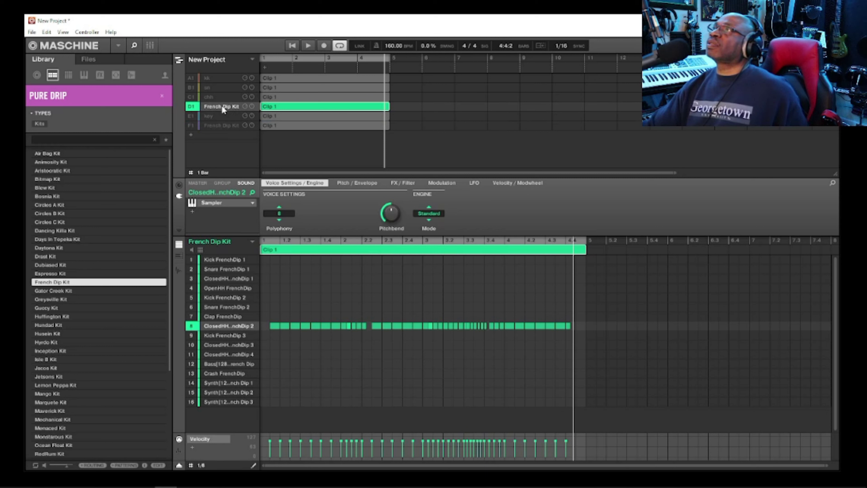
pyautogui.doubleClick(222, 105)
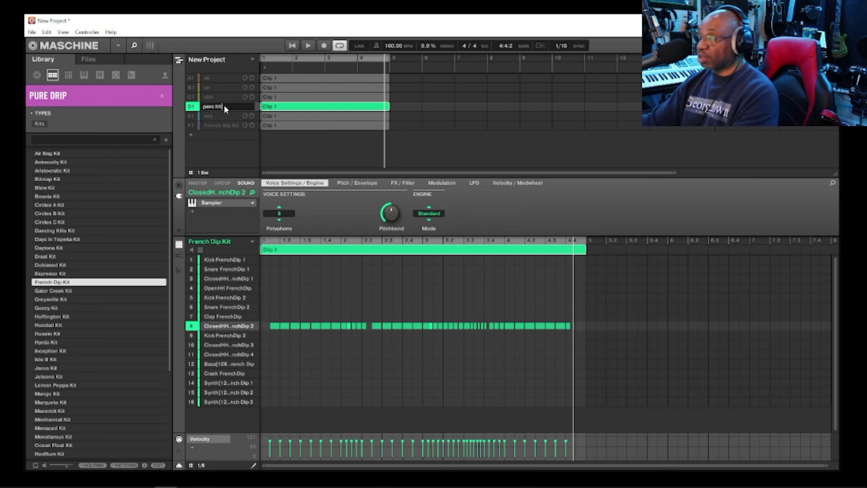
pyautogui.click(224, 96)
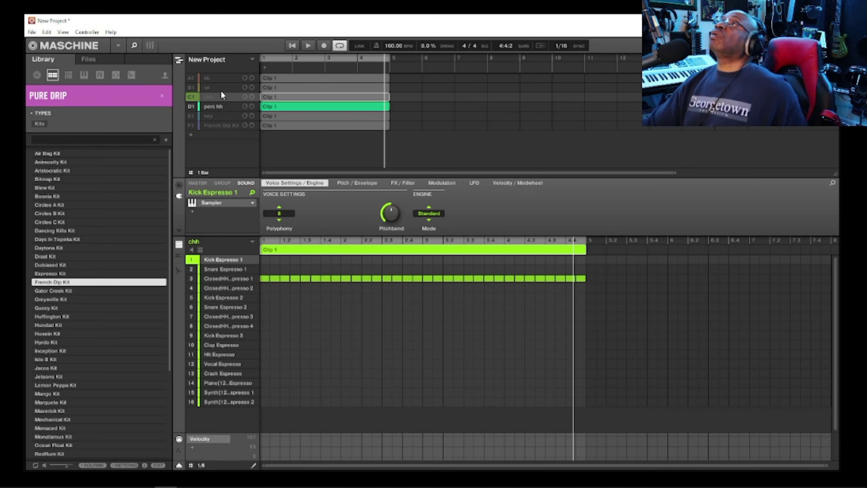
# Step: Solo the remaining French Dip Kit group F1 and play the loop to check its content
pyautogui.click(220, 126)
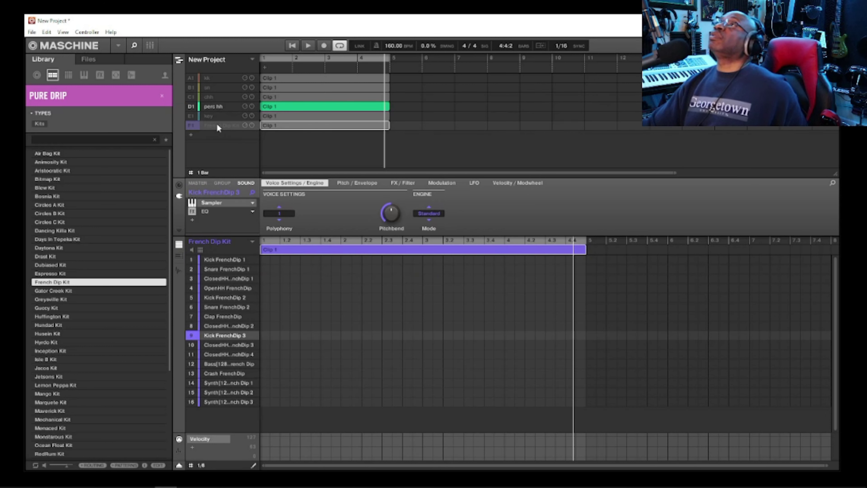
pyautogui.click(191, 127)
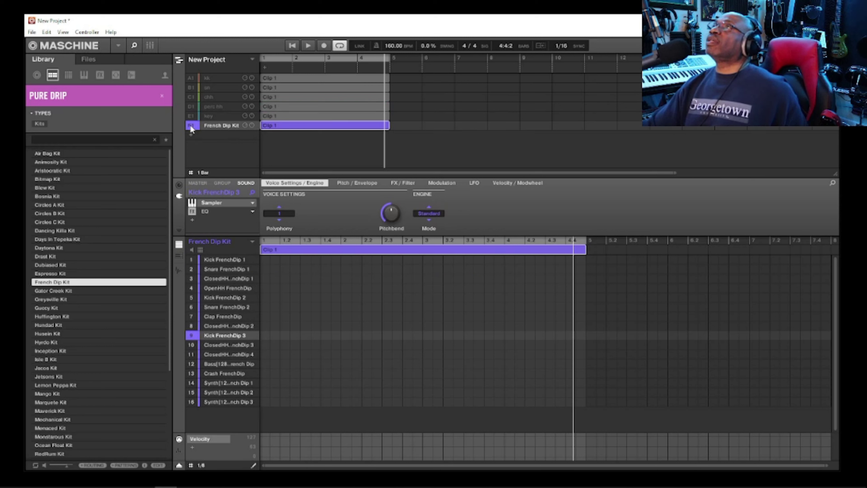
pyautogui.click(309, 46)
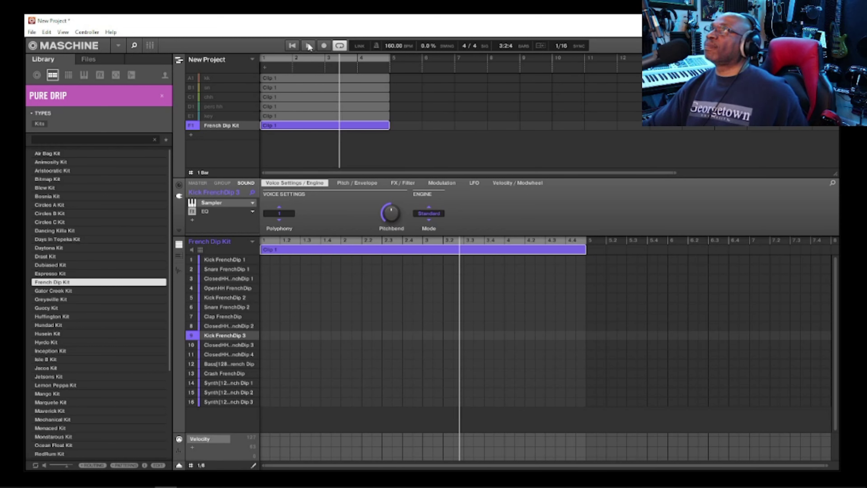
# Step: Restart the loop from the beginning, solo the kk group during playback, and stop
pyautogui.click(292, 46)
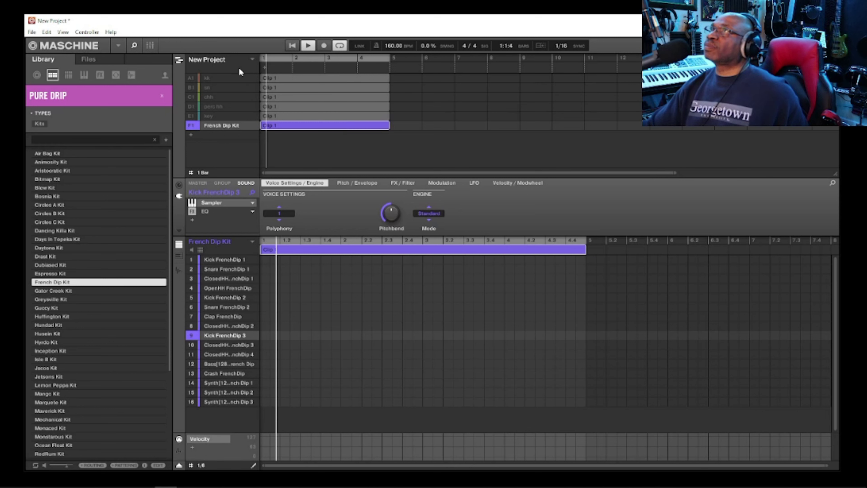
pyautogui.click(191, 77)
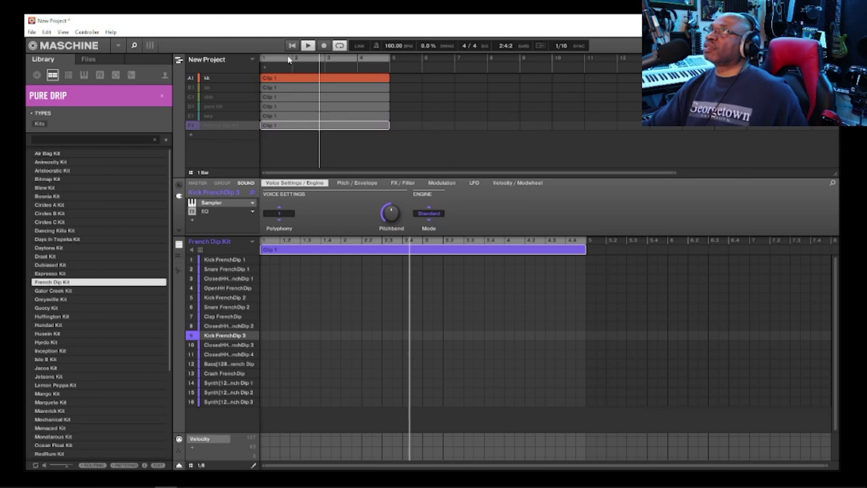
pyautogui.click(308, 46)
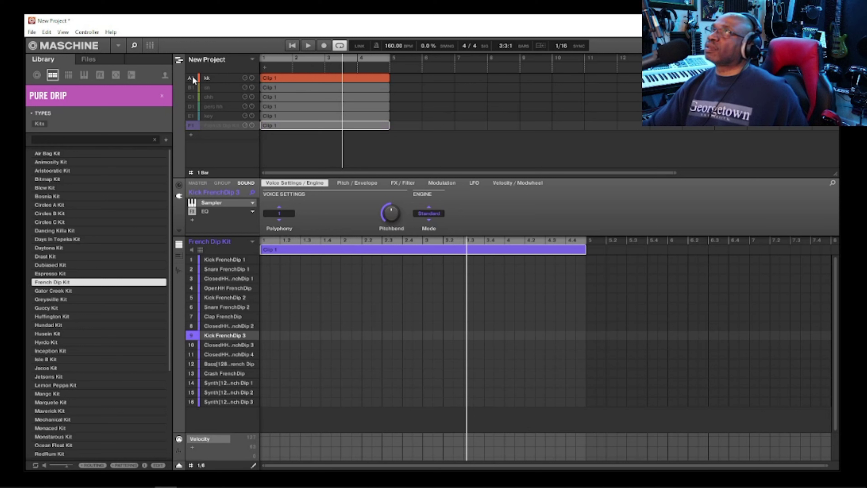
# Step: Unsolo the kk group and rename the remaining French Dip Kit group as sub
pyautogui.click(193, 80)
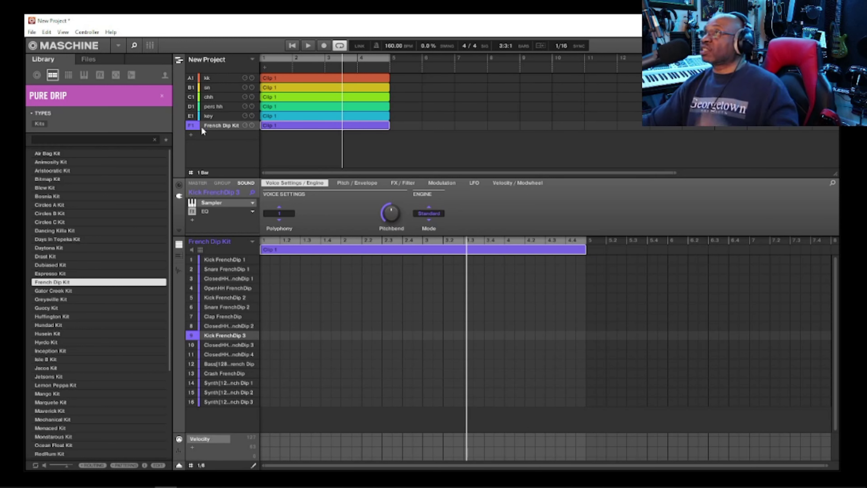
pyautogui.doubleClick(213, 126)
pyautogui.write('sub')
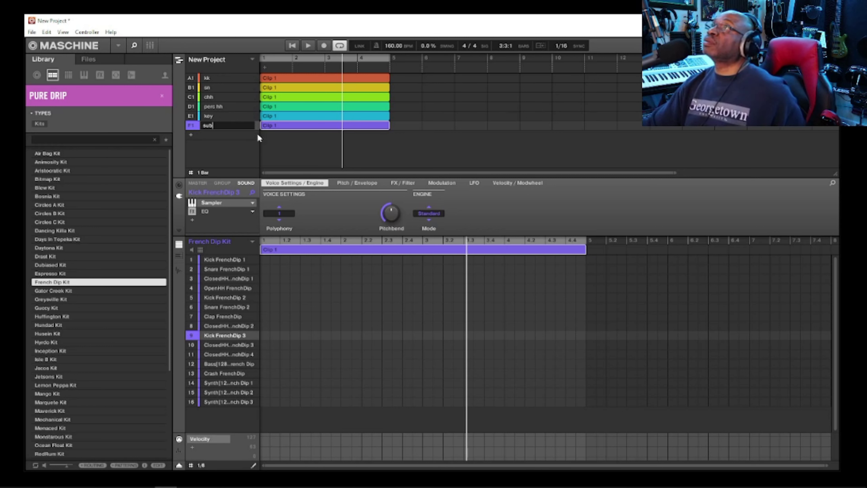
pyautogui.press('Return')
# Step: Add an empty group below sub and play the full loop with the sub group selected
pyautogui.click(246, 134)
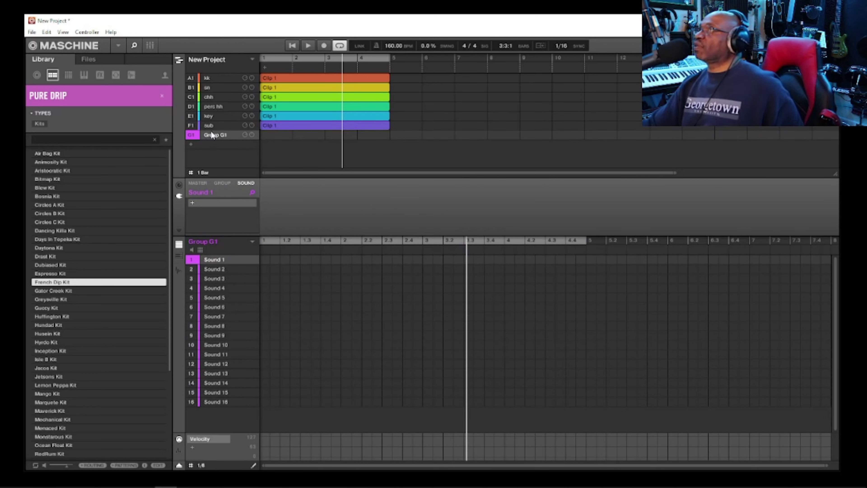
pyautogui.click(290, 47)
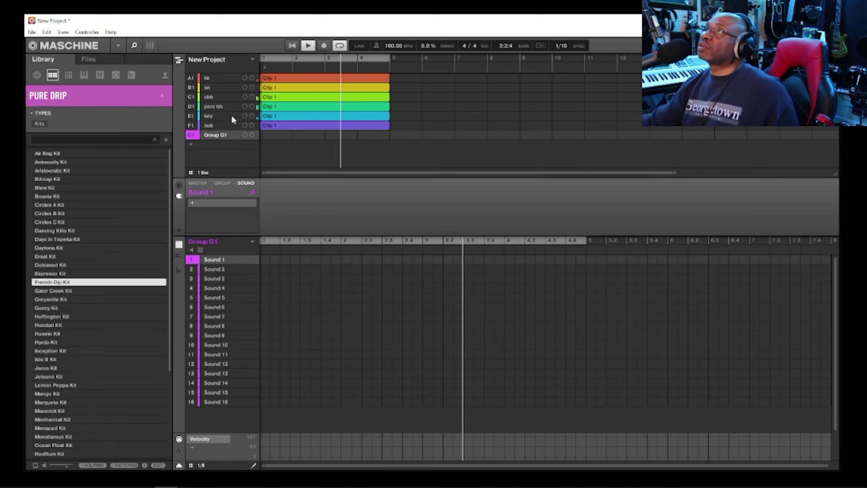
pyautogui.click(233, 126)
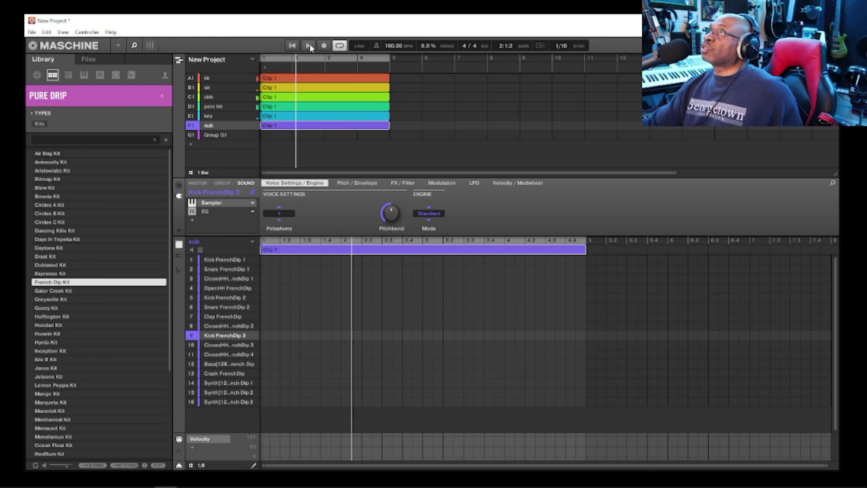
# Step: Duplicate only the kk clip into bars 5 to 8 and delete the copy
pyautogui.moveTo(400, 78); pyautogui.dragTo(259, 130)
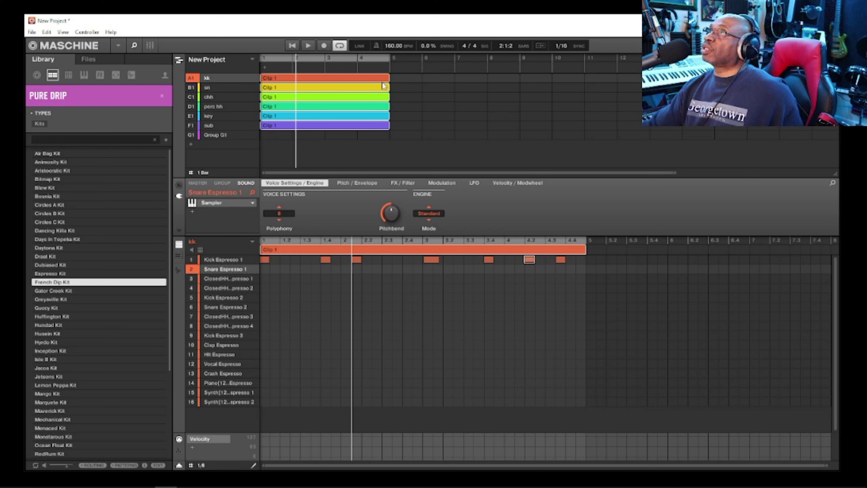
pyautogui.rightClick(399, 78)
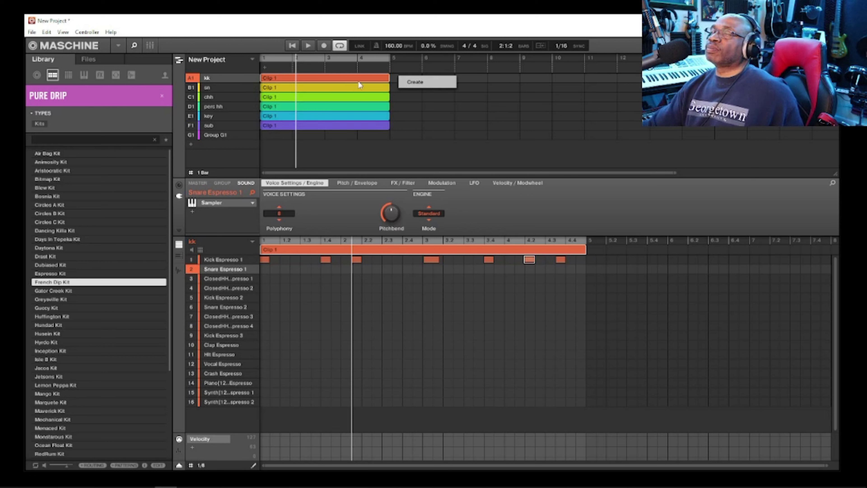
pyautogui.click(395, 81)
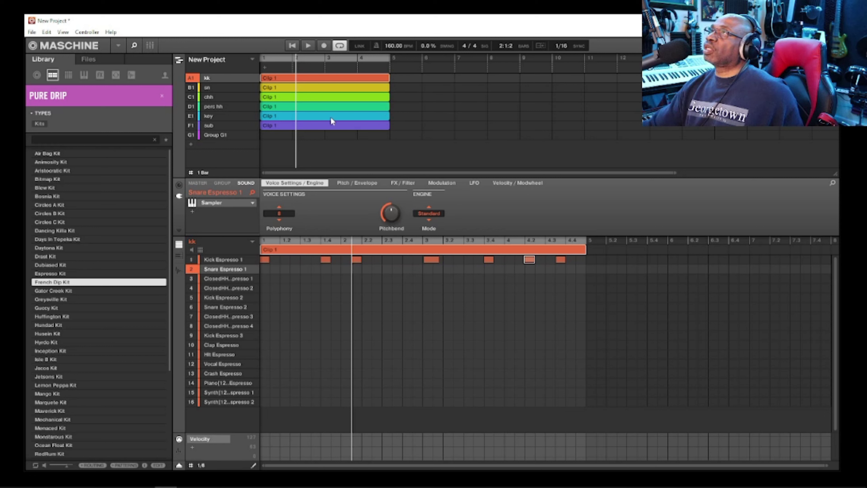
pyautogui.rightClick(338, 77)
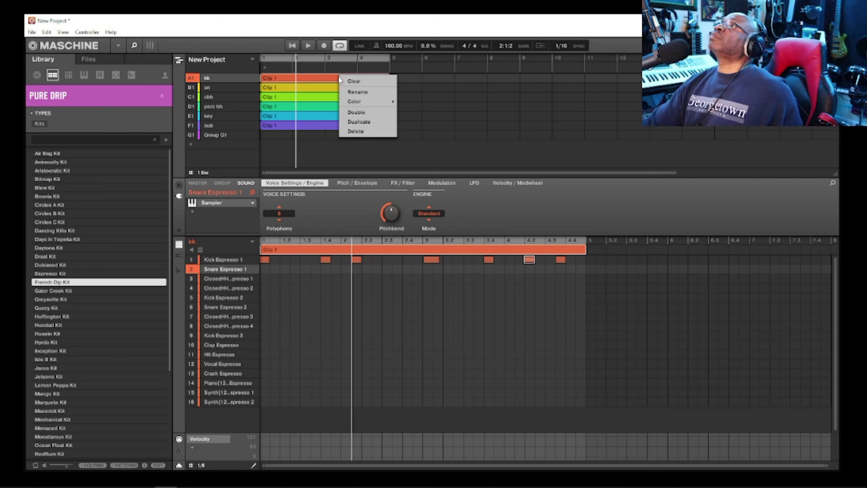
pyautogui.click(359, 123)
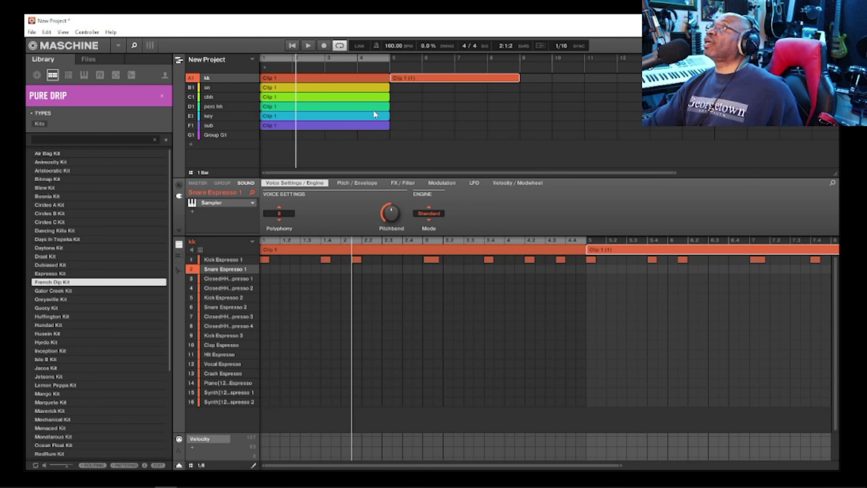
pyautogui.rightClick(486, 78)
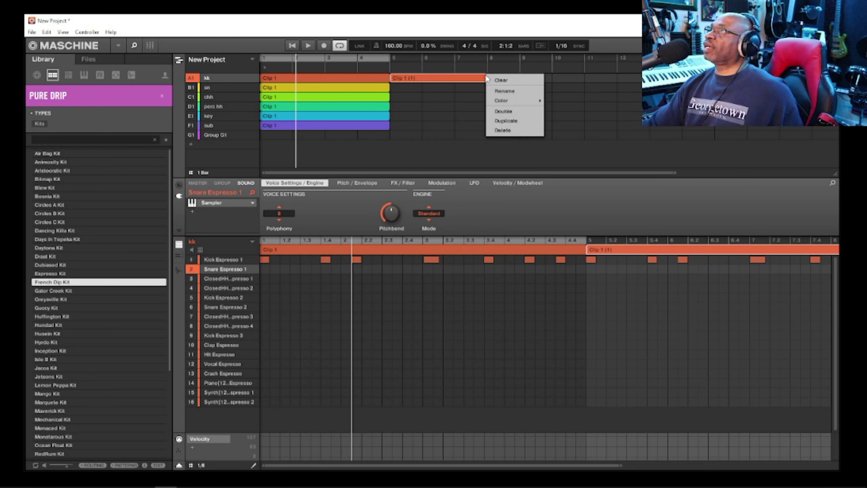
pyautogui.click(503, 131)
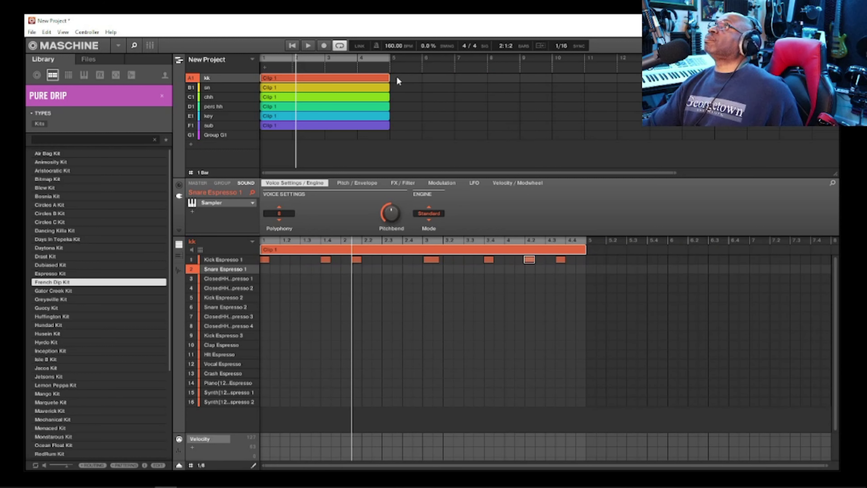
# Step: Duplicate all six group clips into bars 5 to 8 and extend the loop range to the end of bar 8
pyautogui.moveTo(397, 78); pyautogui.dragTo(289, 127)
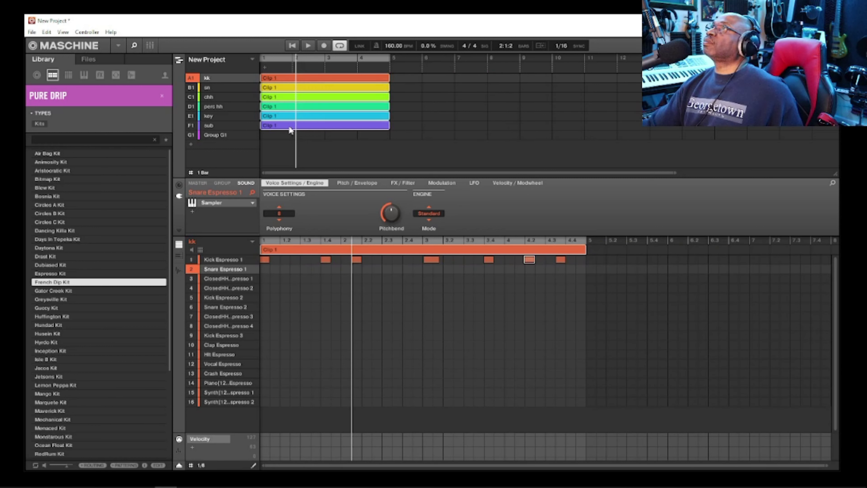
pyautogui.rightClick(332, 80)
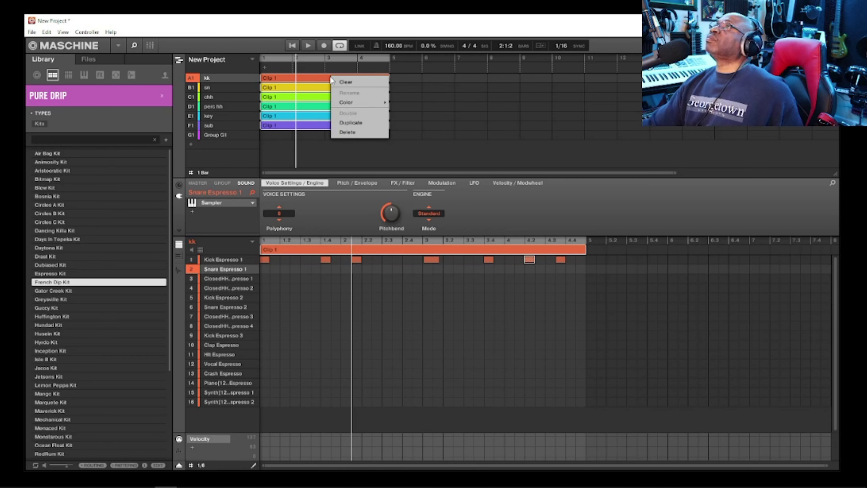
pyautogui.click(349, 126)
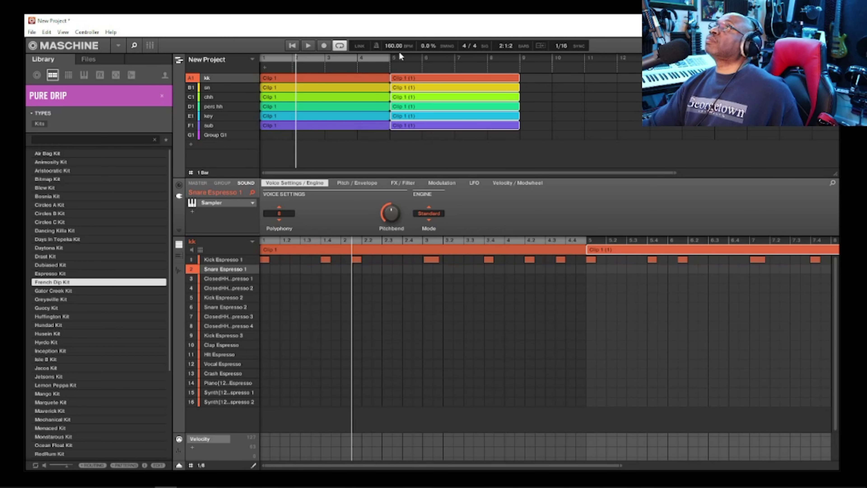
pyautogui.moveTo(389, 57); pyautogui.dragTo(517, 58)
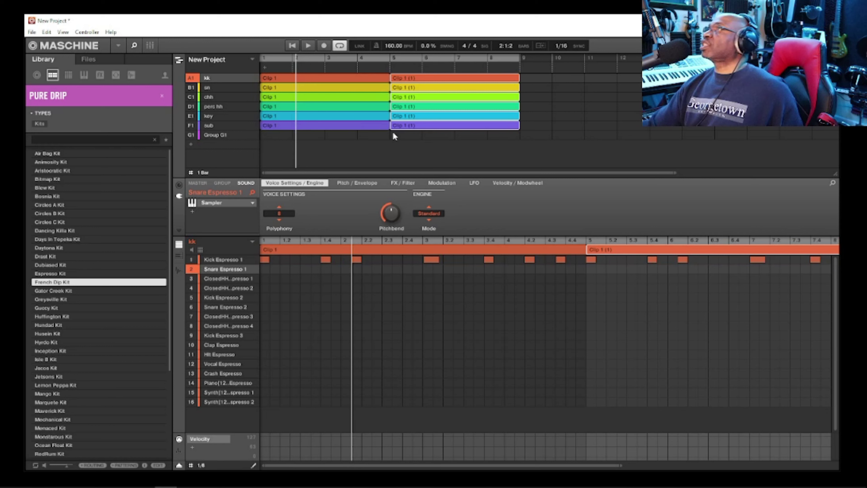
# Step: Try to delete the duplicated sub clip while all the copies are selected, and undo the removal
pyautogui.click(442, 124)
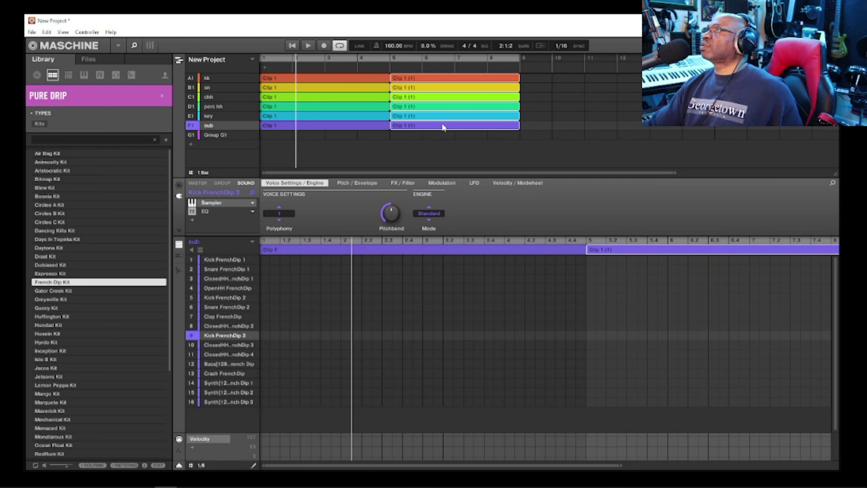
pyautogui.rightClick(443, 127)
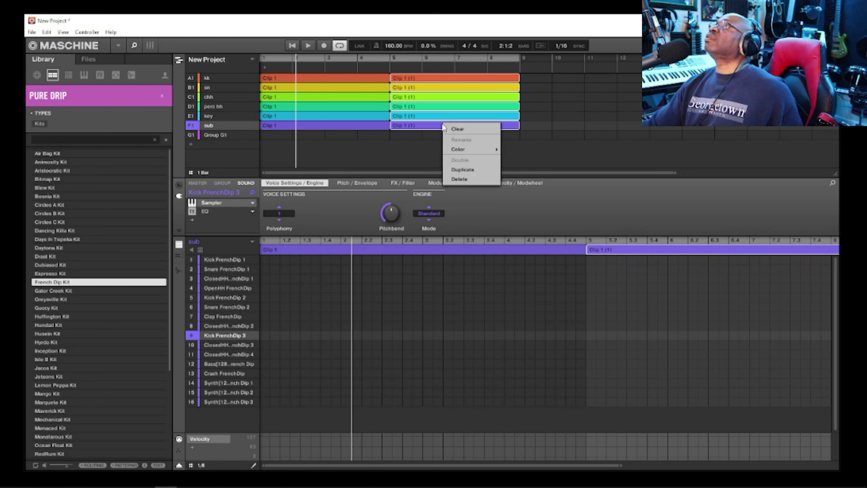
pyautogui.click(459, 179)
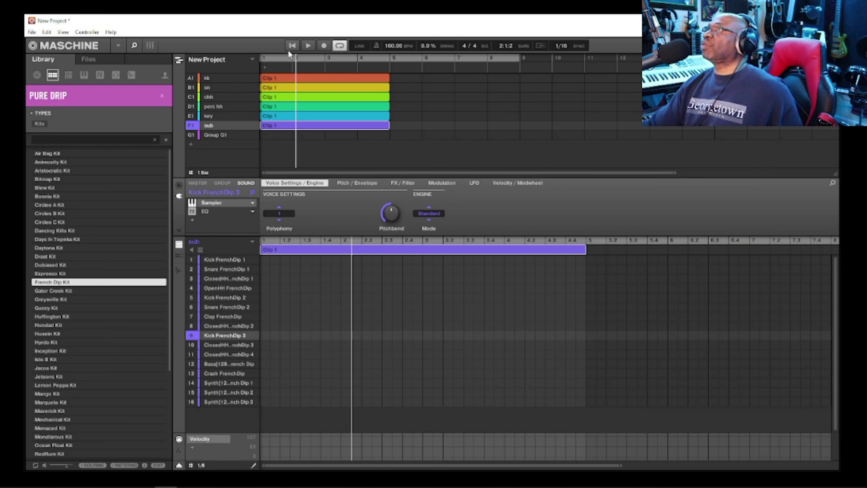
pyautogui.click(46, 33)
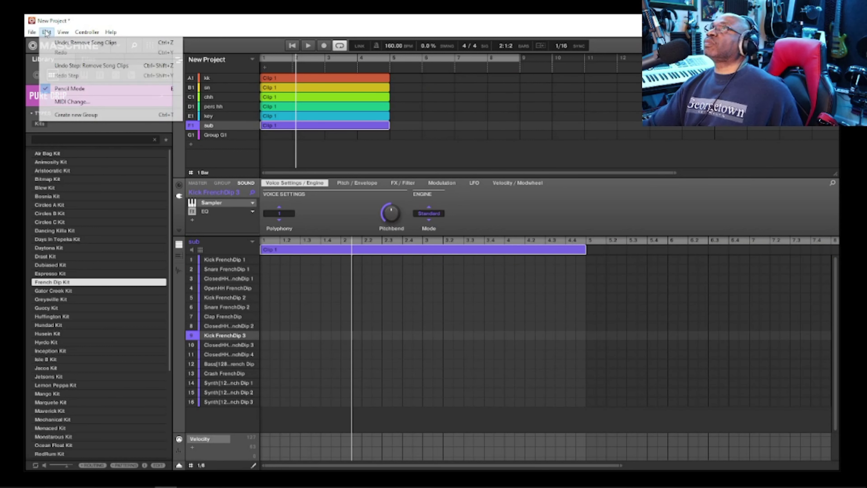
pyautogui.click(62, 43)
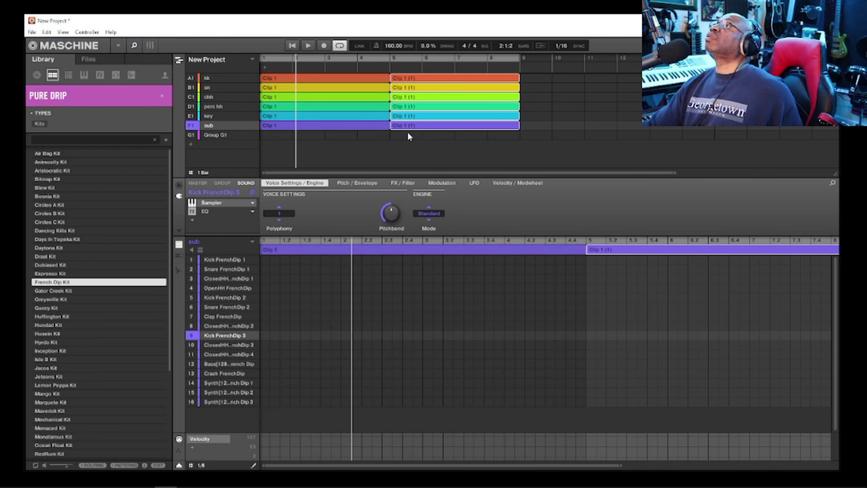
# Step: Delete only the duplicated sub clip and extend the sub group's original clip to the end of bar 8
pyautogui.click(370, 126)
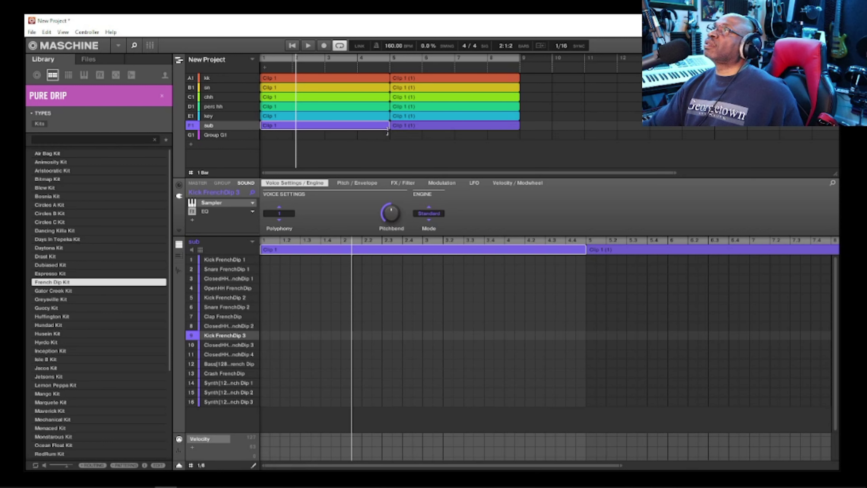
pyautogui.click(406, 125)
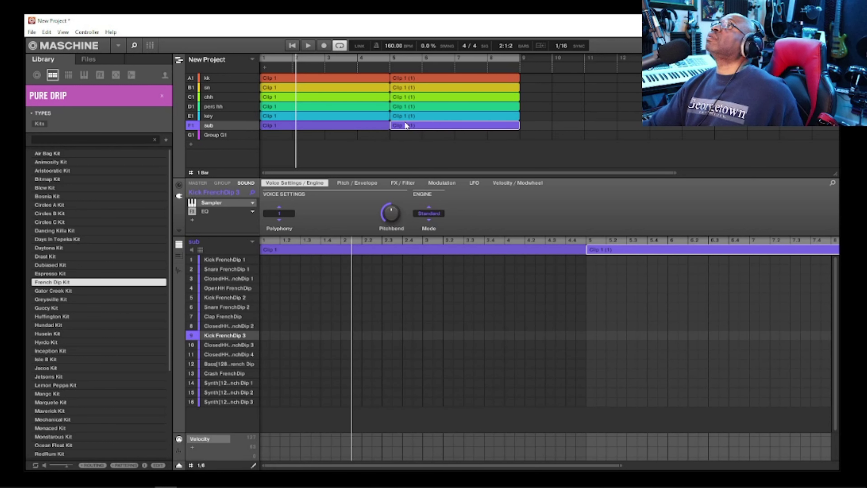
pyautogui.rightClick(406, 125)
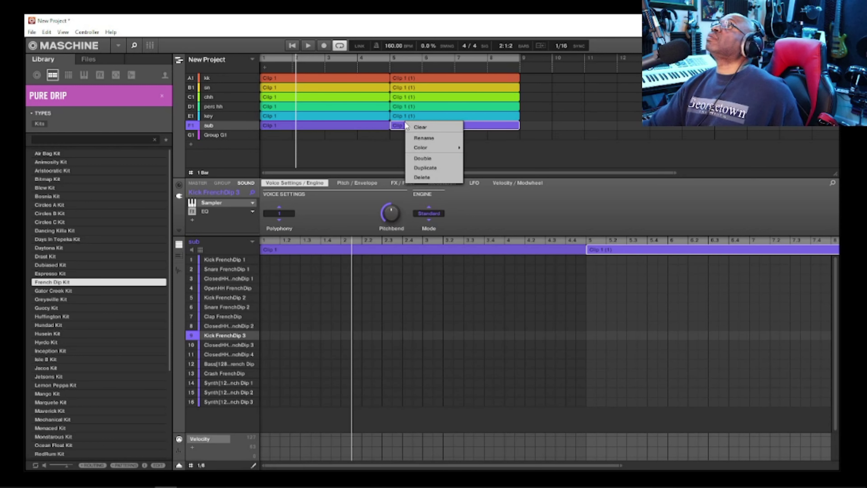
pyautogui.click(423, 177)
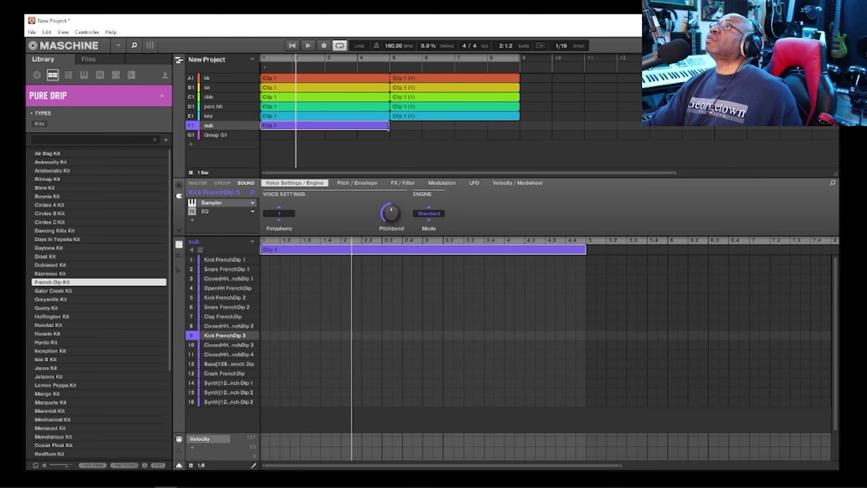
pyautogui.moveTo(399, 128); pyautogui.dragTo(474, 132)
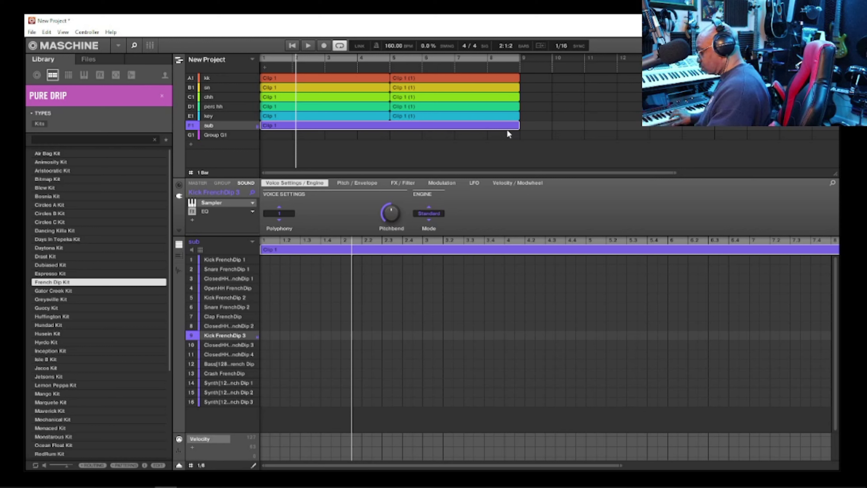
# Step: Record a Kick FrenchDip 3 sub part across the sub group's eight-bar clip, and stop recording and playback
pyautogui.press('space')
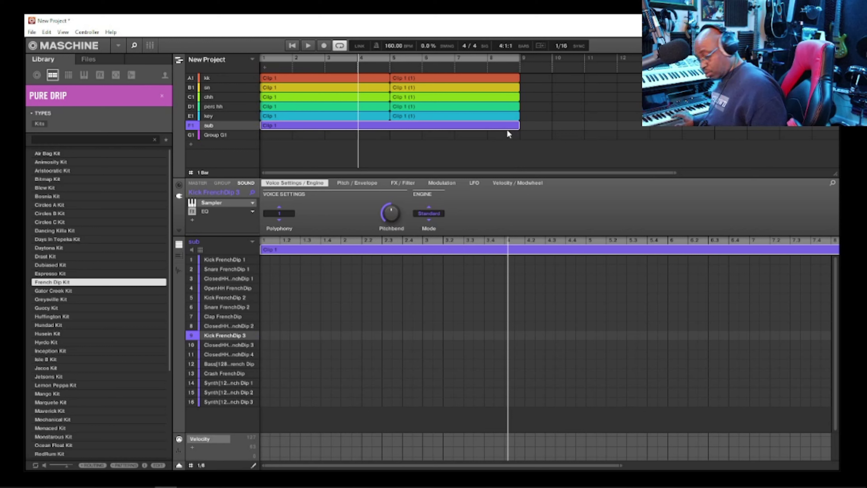
pyautogui.hotkey('ctrl', 'r')
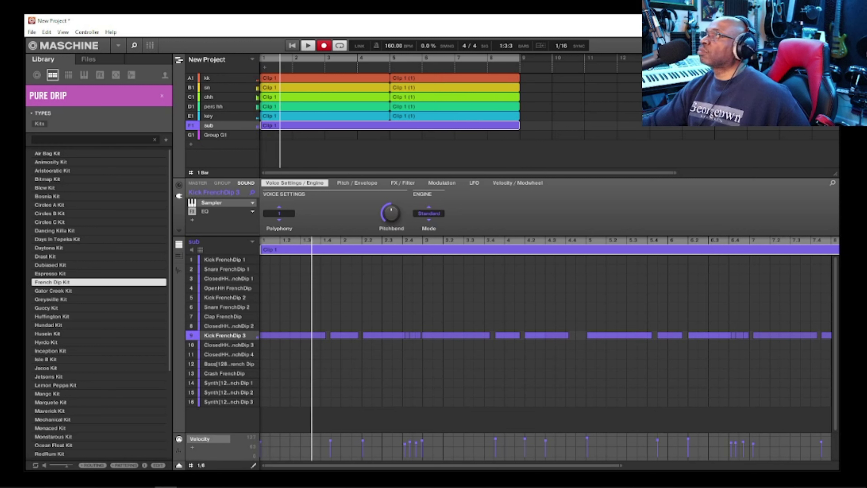
pyautogui.hscroll(3, 549, 102)
pyautogui.hscroll(-3, 301, 54)
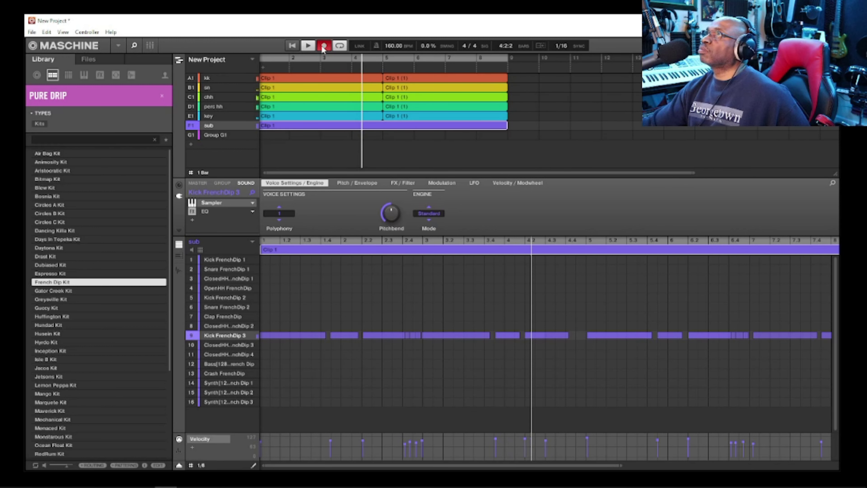
pyautogui.click(32, 32)
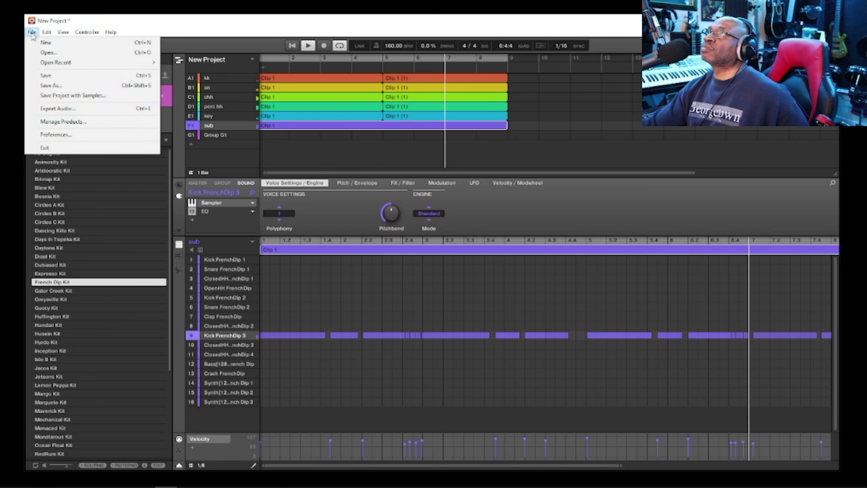
pyautogui.click(308, 48)
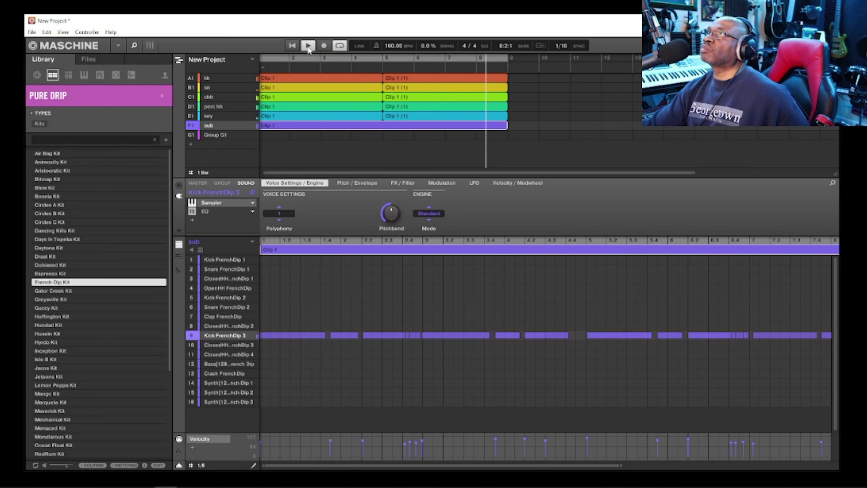
# Step: Save the project as trap flow in the Projects folder
pyautogui.click(31, 33)
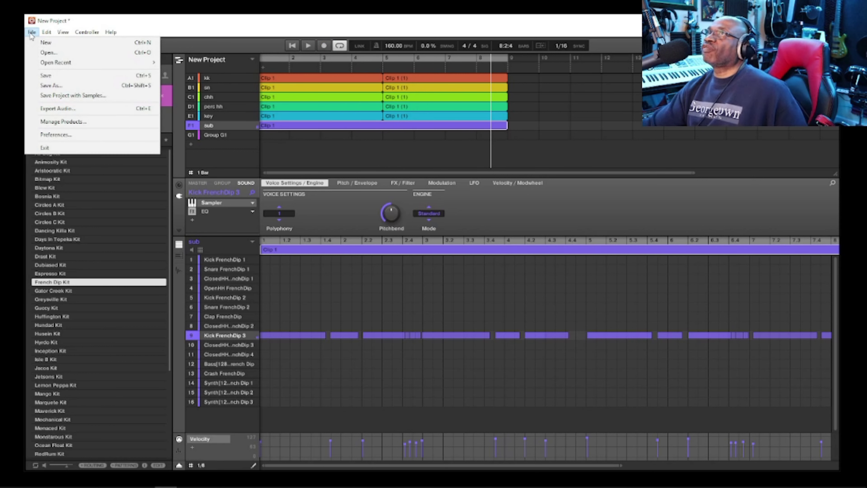
pyautogui.click(51, 86)
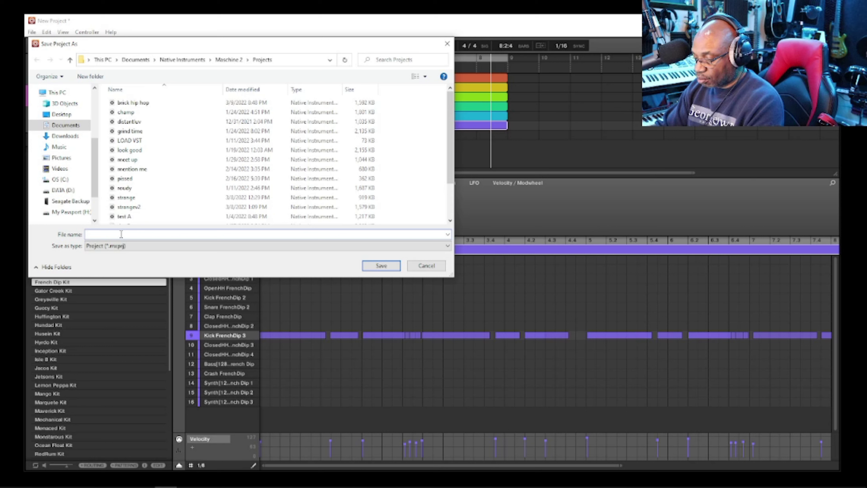
pyautogui.write('trap flow')
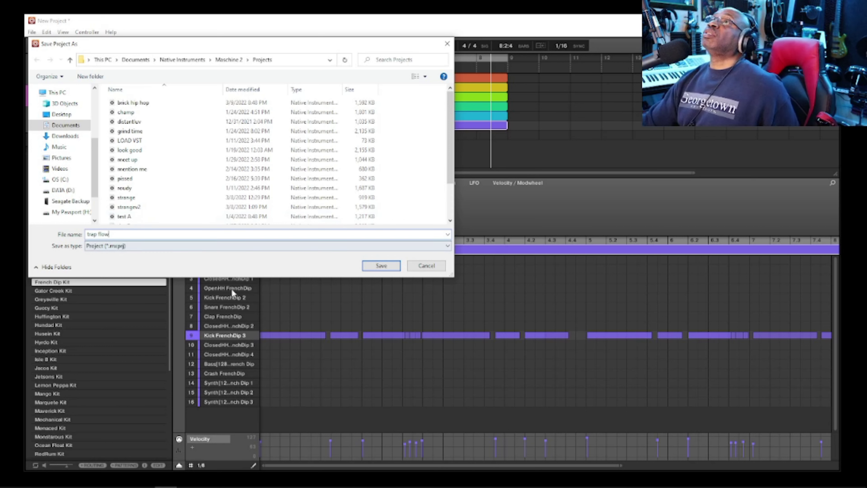
pyautogui.click(378, 266)
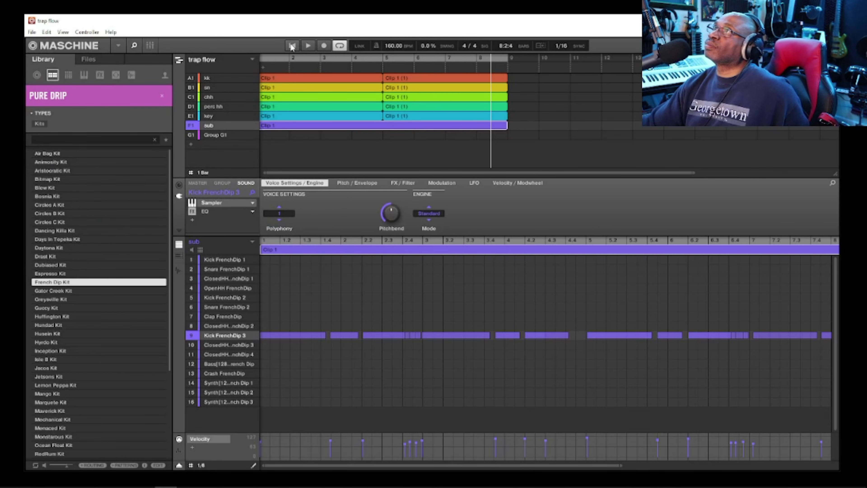
# Step: Play the beat from the start and delete the long final Kick FrenchDip 3 note in bar 8, leaving the short one beneath it
pyautogui.click(292, 47)
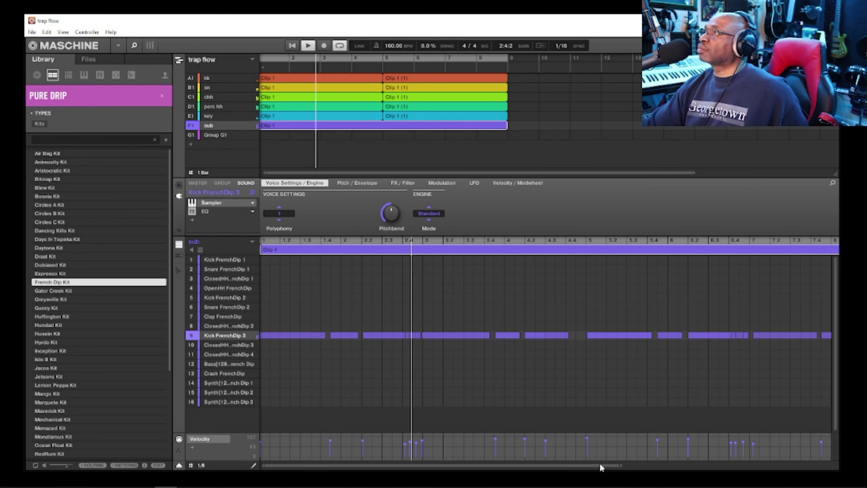
pyautogui.moveTo(621, 465); pyautogui.dragTo(772, 474)
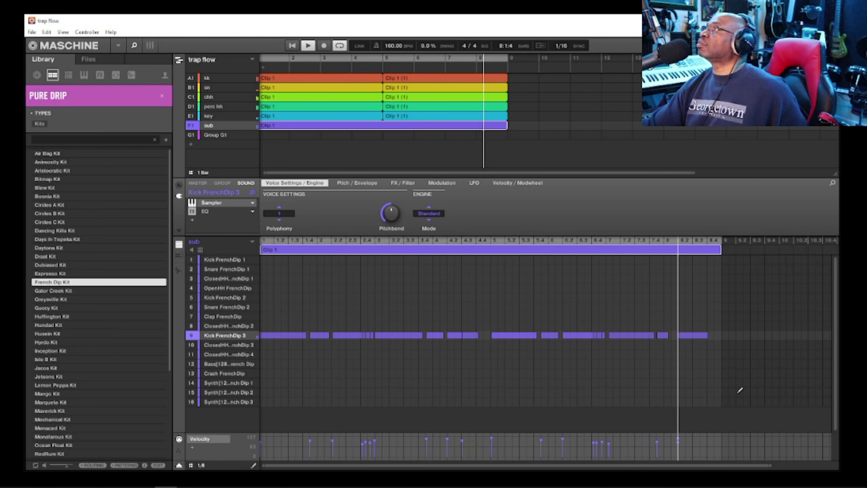
pyautogui.click(694, 334)
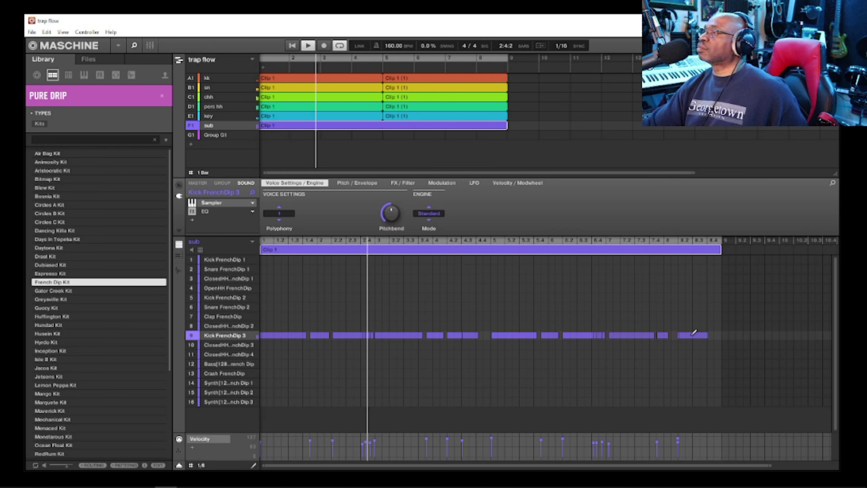
pyautogui.rightClick(694, 334)
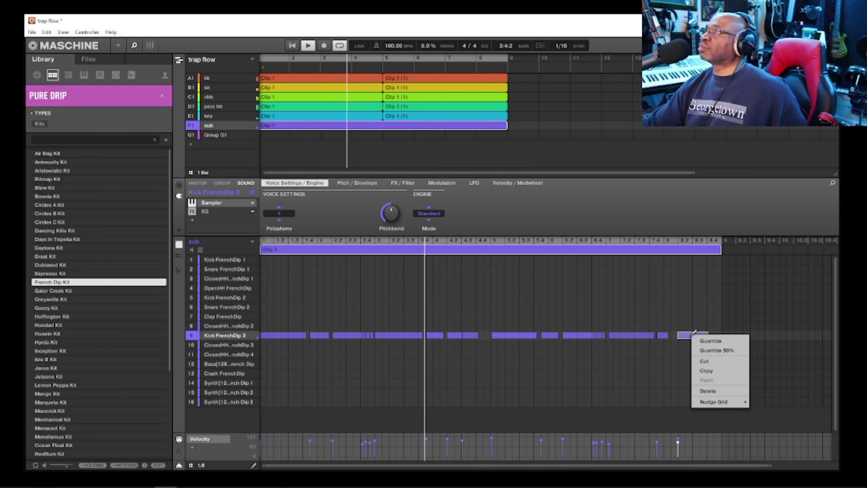
pyautogui.click(700, 392)
pyautogui.click(680, 335)
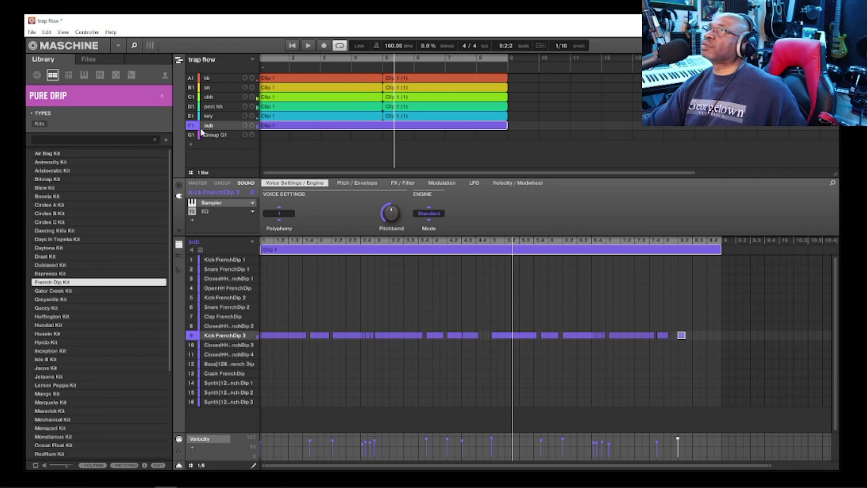
# Step: Paste the copied Espresso Kit group with its clip into the empty Group G1
pyautogui.click(208, 135)
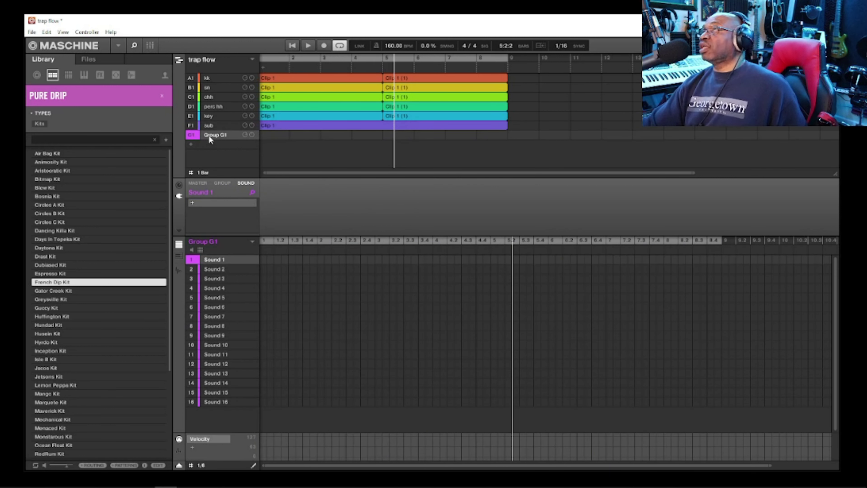
pyautogui.rightClick(208, 135)
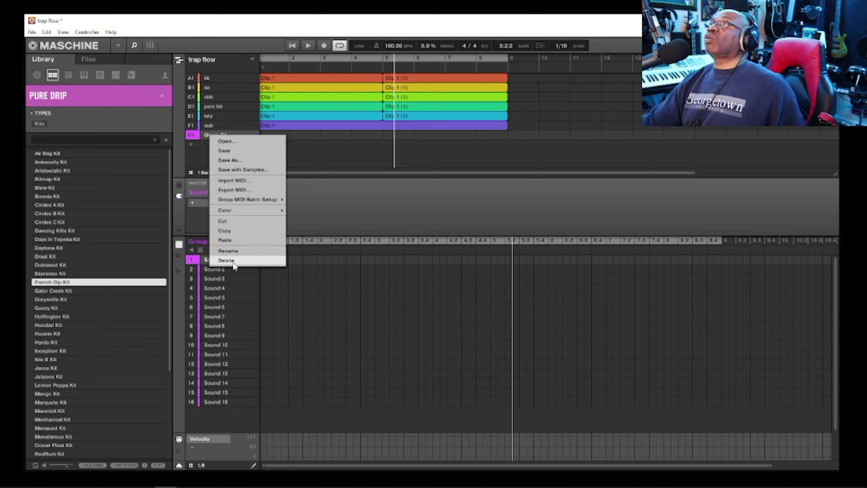
pyautogui.click(227, 242)
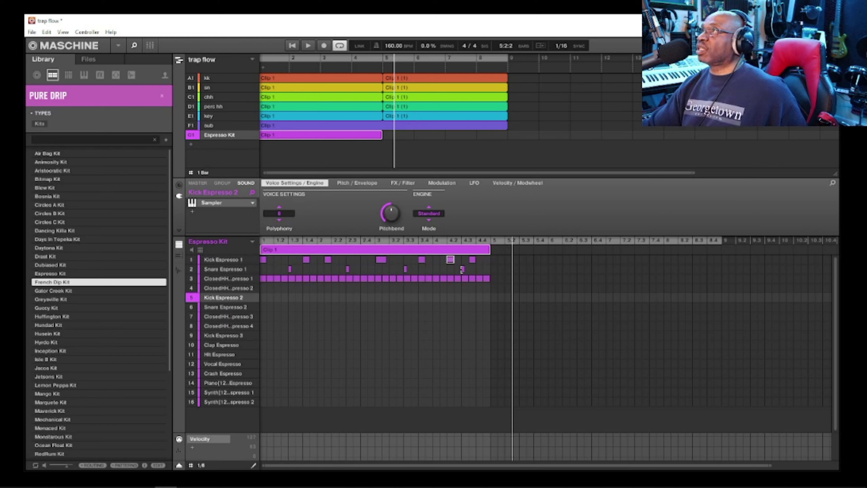
# Step: Clear all Kick Espresso 1, Snare Espresso 1 and ClosedHH Espresso 1 notes from the G1 group's clip
pyautogui.click(482, 260)
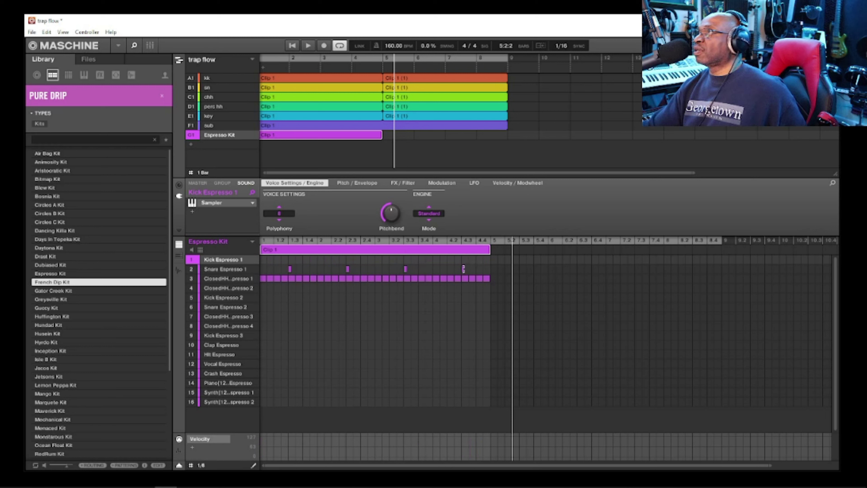
pyautogui.click(463, 269)
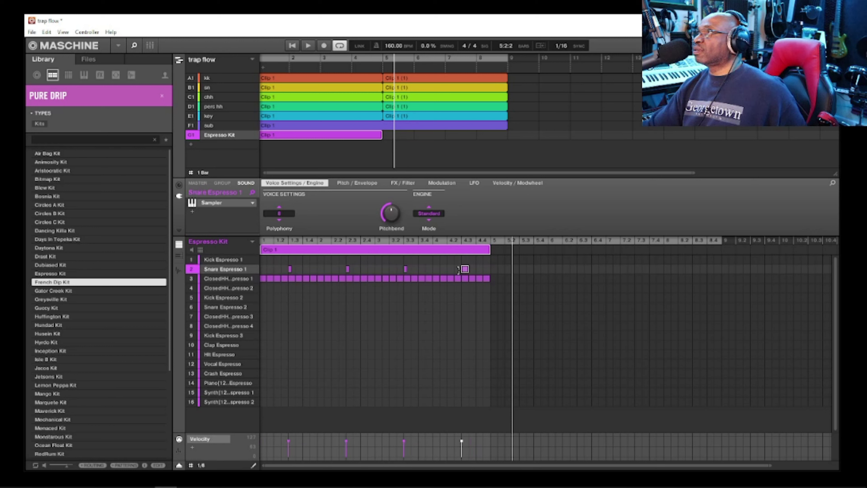
pyautogui.click(490, 277)
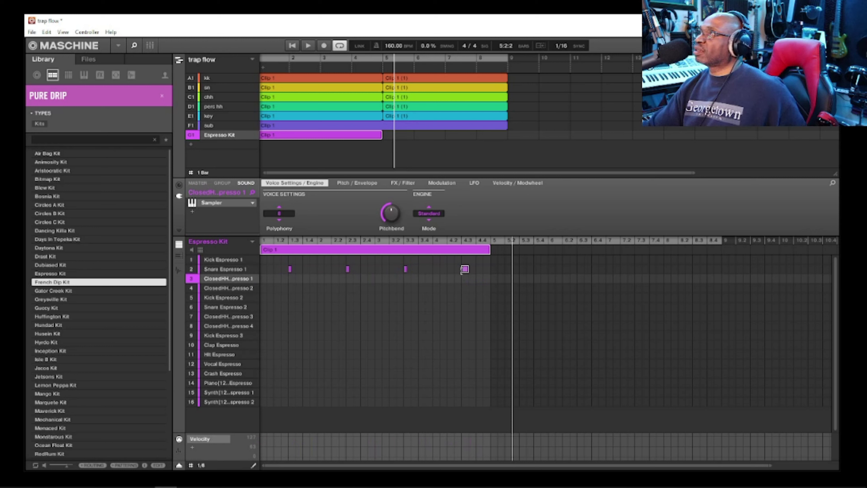
pyautogui.click(465, 268)
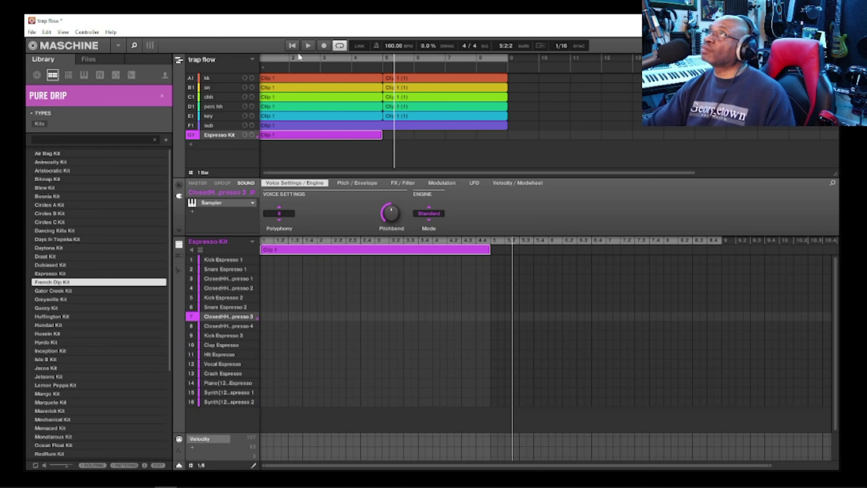
# Step: Extend the G1 clip to the end of bar 8 and record four ClosedHH Espresso 3 hits in bar 8
pyautogui.click(294, 46)
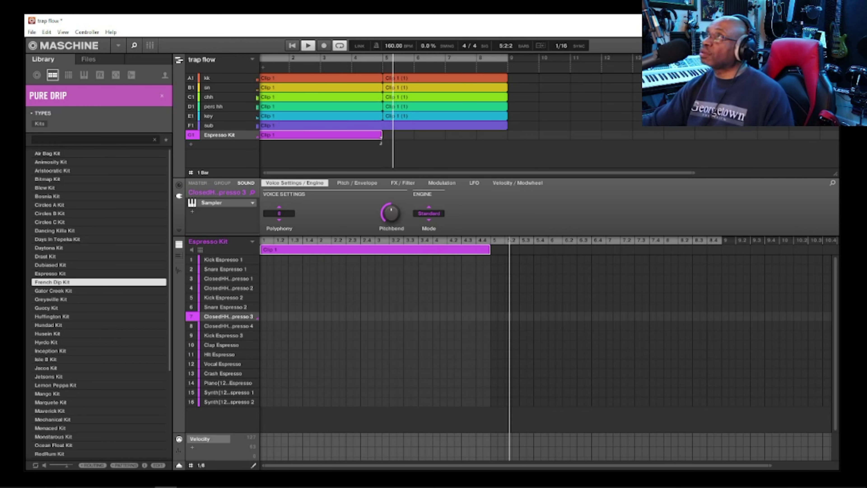
pyautogui.moveTo(382, 135); pyautogui.dragTo(498, 136)
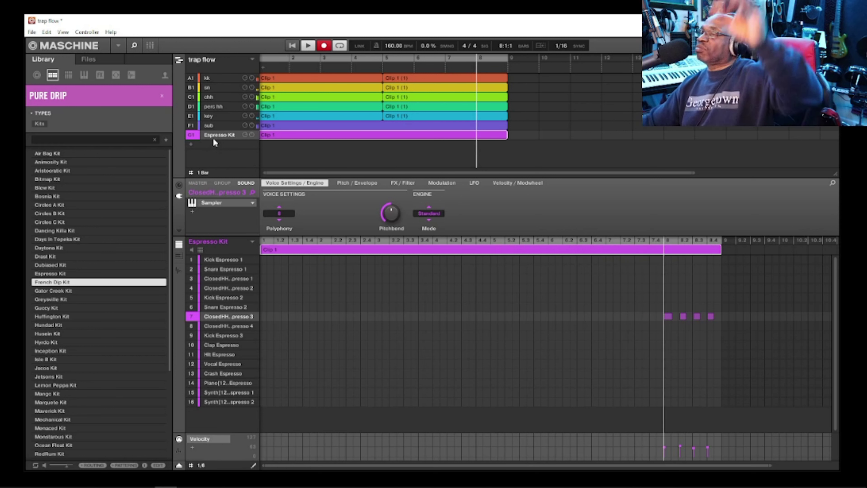
pyautogui.click(325, 43)
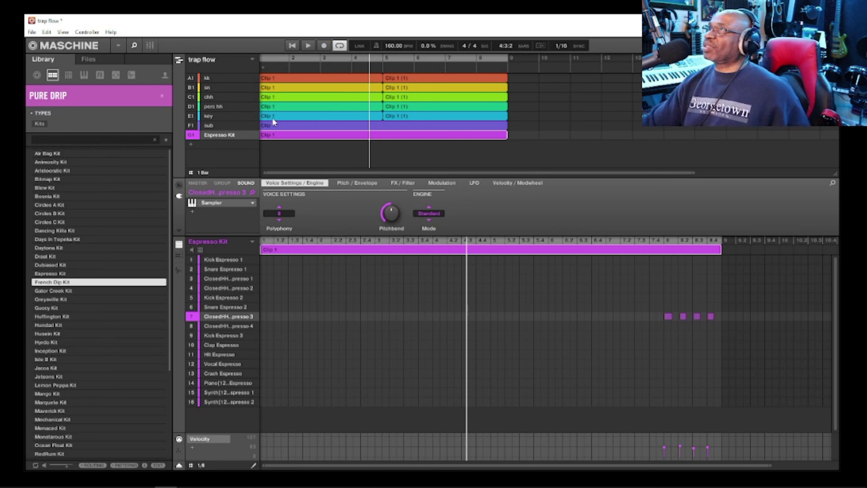
# Step: Rename group G1 as roll sn and paste the copied Espresso Kit into a new group H1
pyautogui.doubleClick(216, 135)
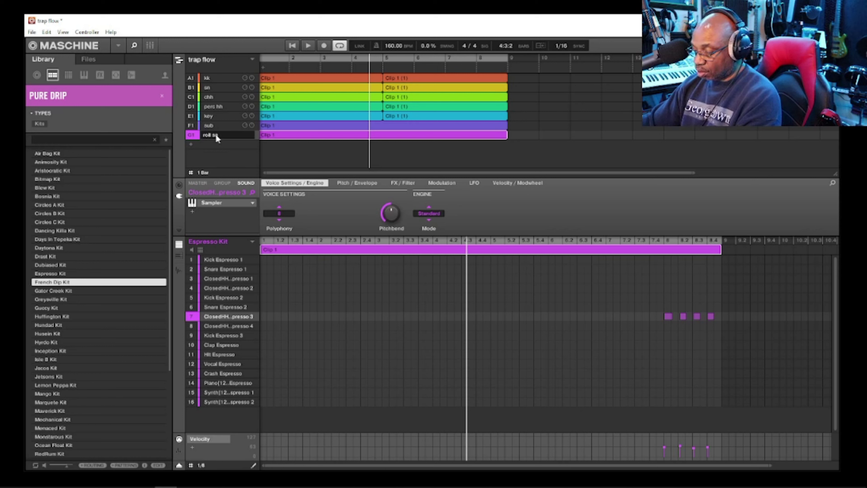
pyautogui.click(236, 142)
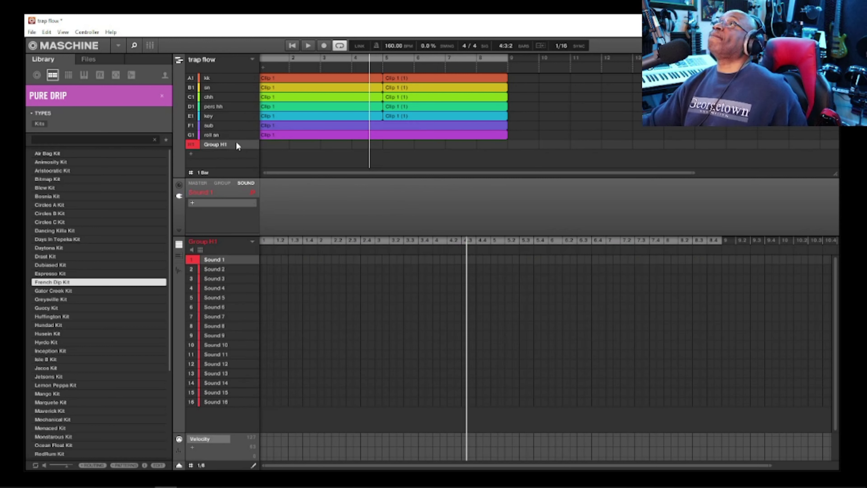
pyautogui.rightClick(208, 144)
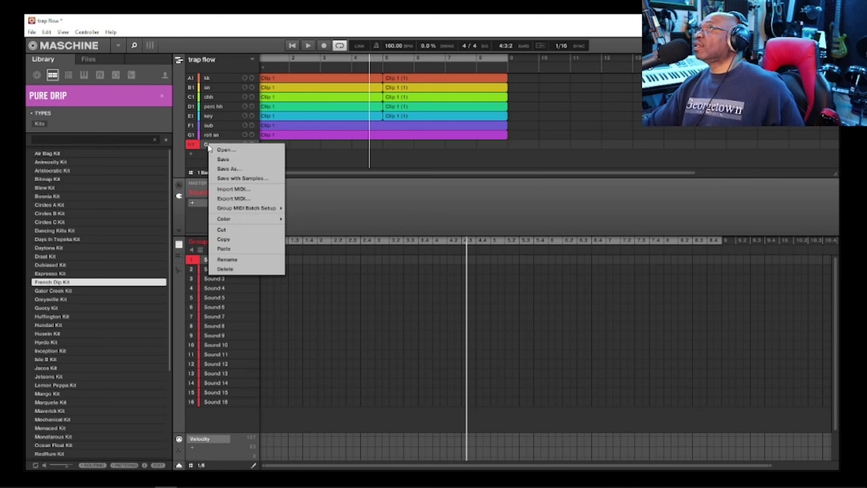
pyautogui.click(228, 249)
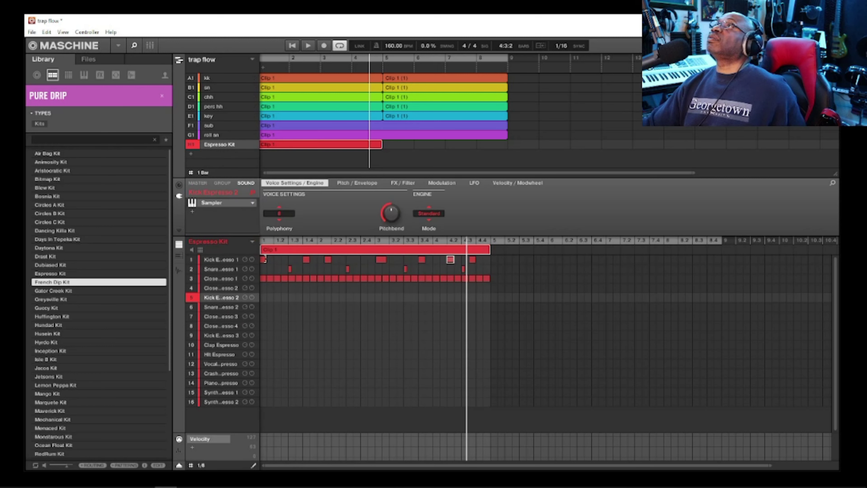
# Step: Clear the hi-hat, kick and snare notes from the H1 clip, extend it to the end of bar 8, and play the beat
pyautogui.moveTo(489, 276); pyautogui.dragTo(247, 277)
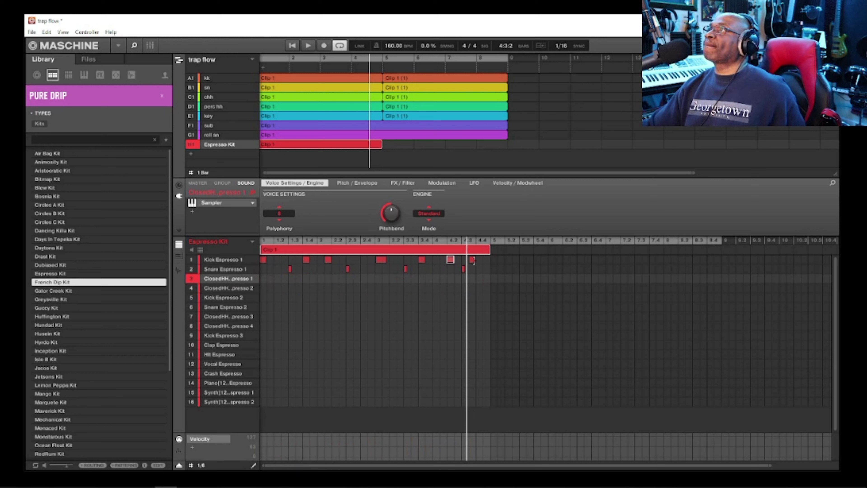
pyautogui.moveTo(476, 259); pyautogui.dragTo(256, 267)
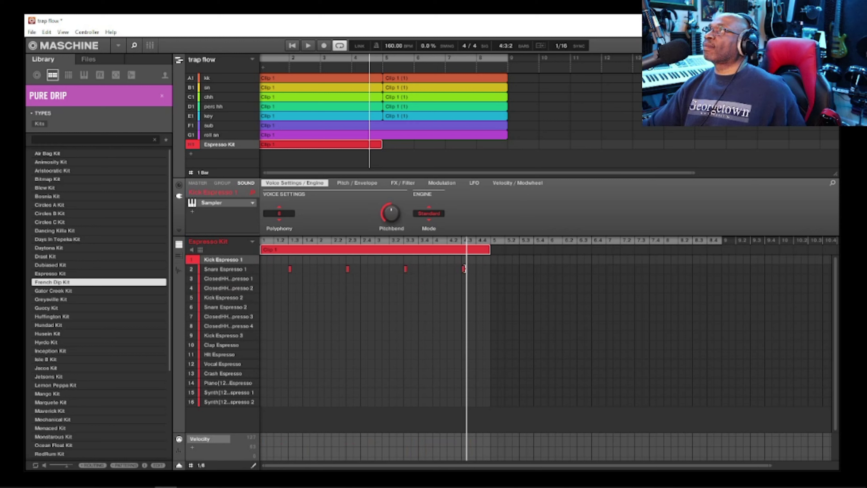
pyautogui.click(464, 269)
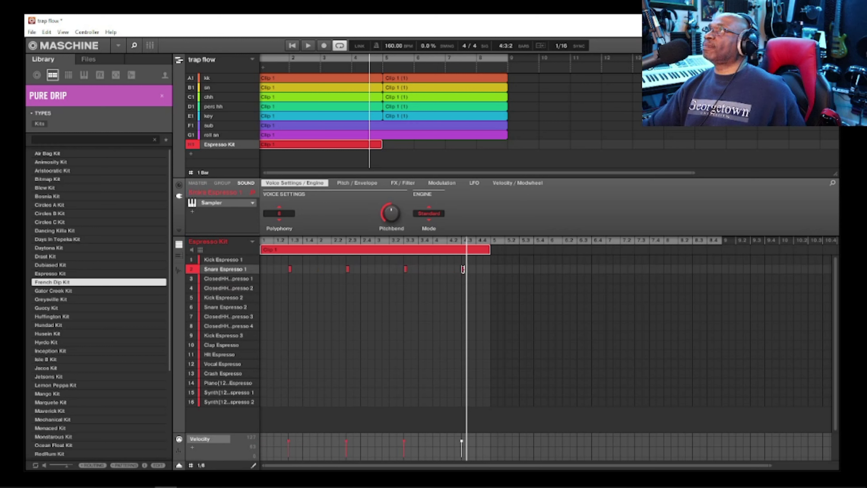
pyautogui.moveTo(465, 269); pyautogui.dragTo(270, 269)
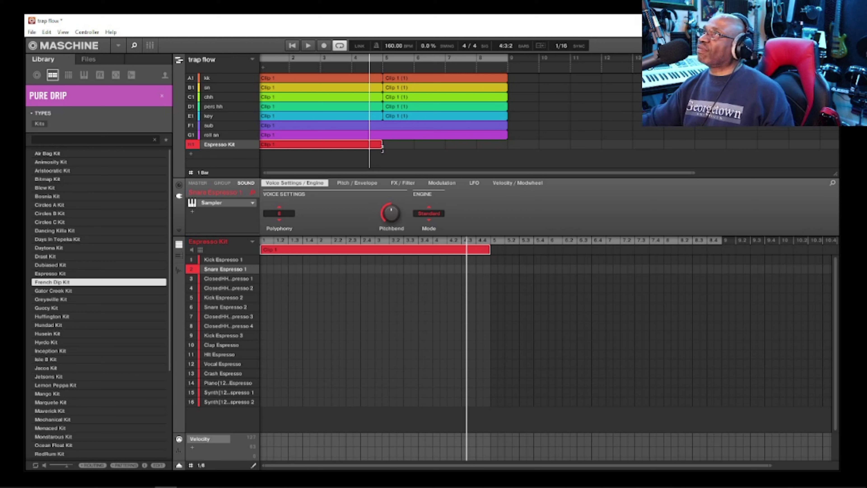
pyautogui.moveTo(401, 140); pyautogui.dragTo(495, 138)
pyautogui.click(298, 46)
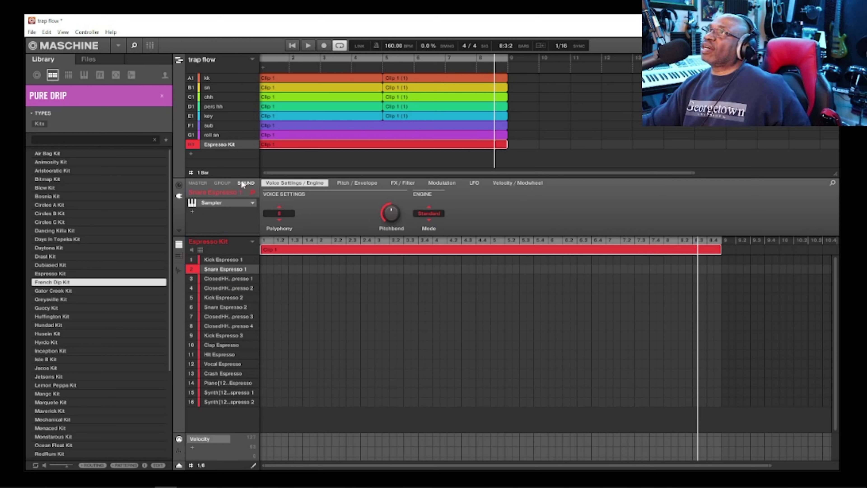
# Step: Add the internal Saturator effect to the master channel
pyautogui.click(199, 182)
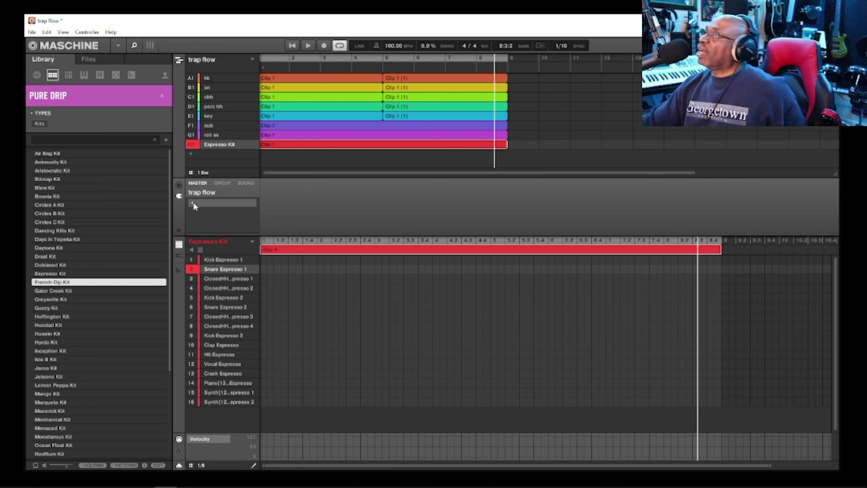
pyautogui.click(192, 202)
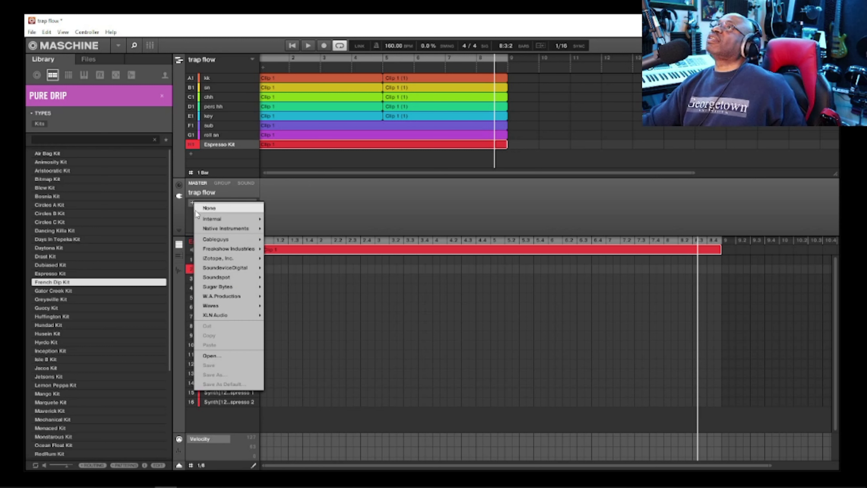
pyautogui.moveTo(206, 222)
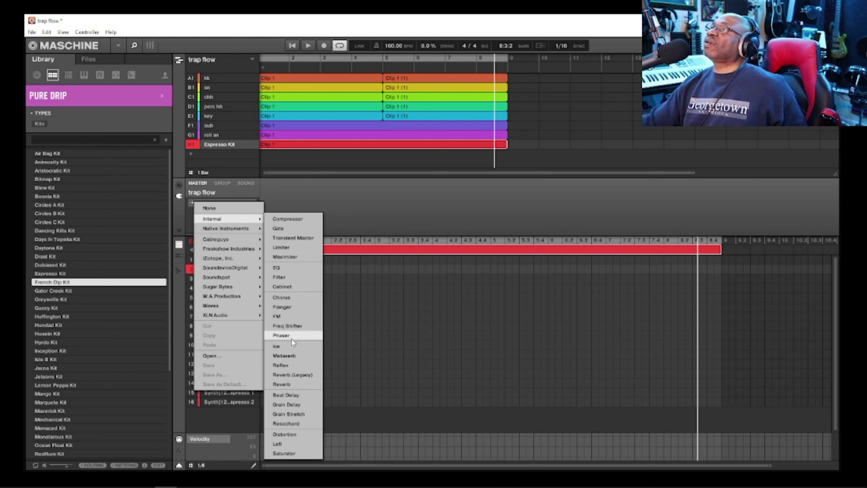
pyautogui.click(284, 453)
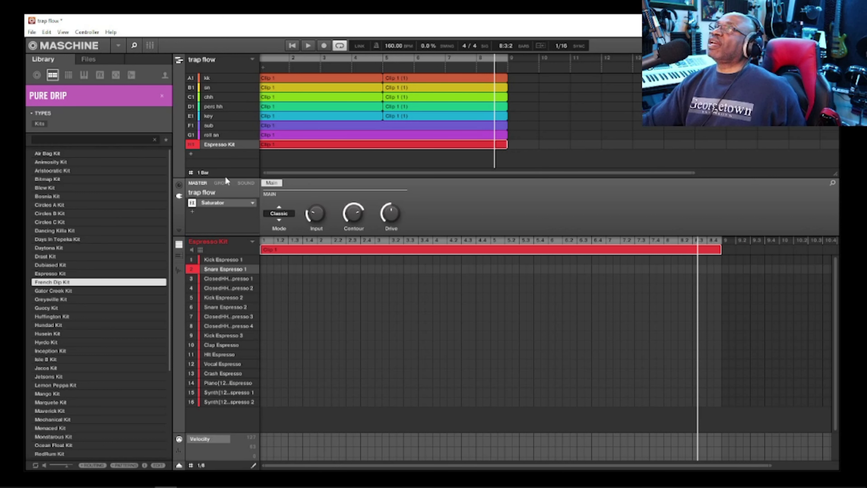
# Step: Add the internal Maximizer after the Saturator on the master channel
pyautogui.click(192, 214)
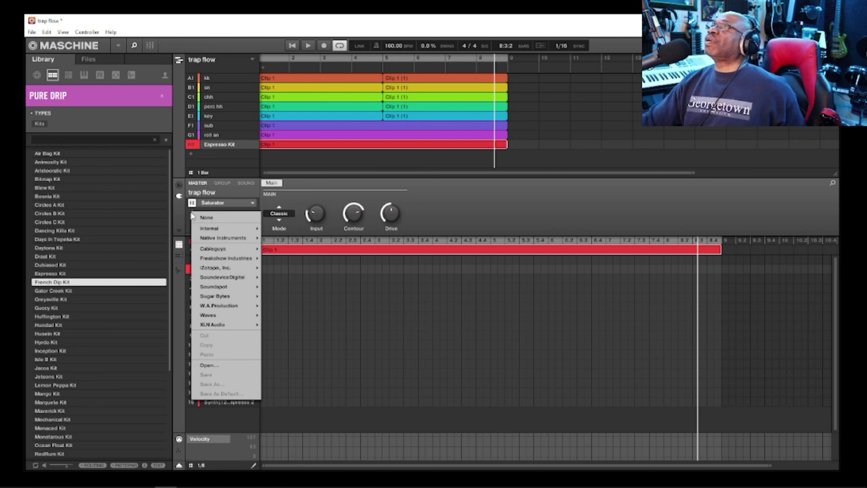
pyautogui.moveTo(204, 229)
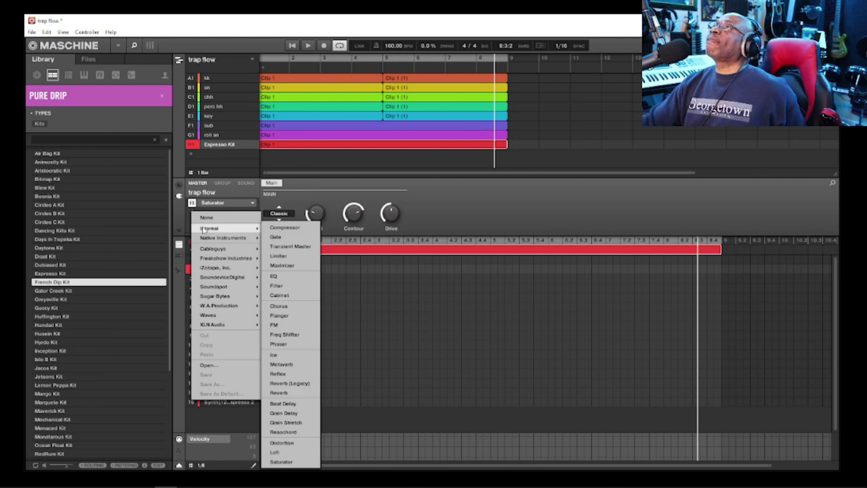
pyautogui.moveTo(245, 228)
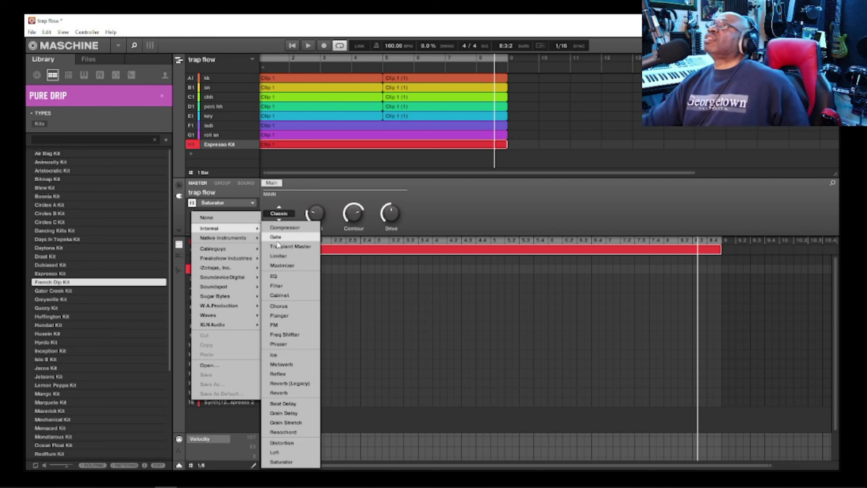
pyautogui.click(282, 266)
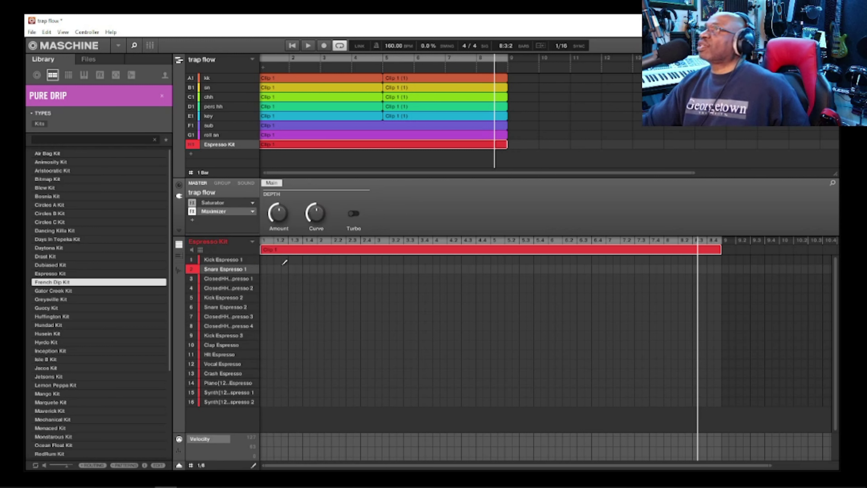
# Step: Add the internal Limiter after the Maximizer on the master channel and play the beat from the start
pyautogui.click(192, 221)
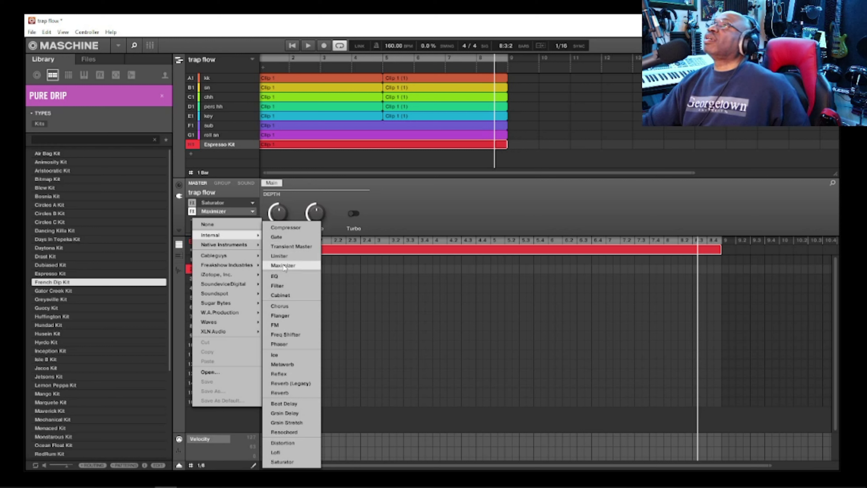
pyautogui.click(283, 256)
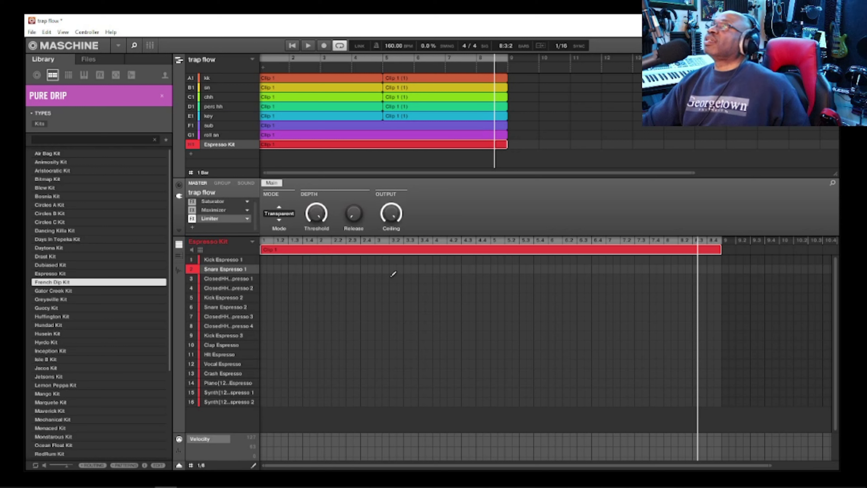
pyautogui.click(293, 48)
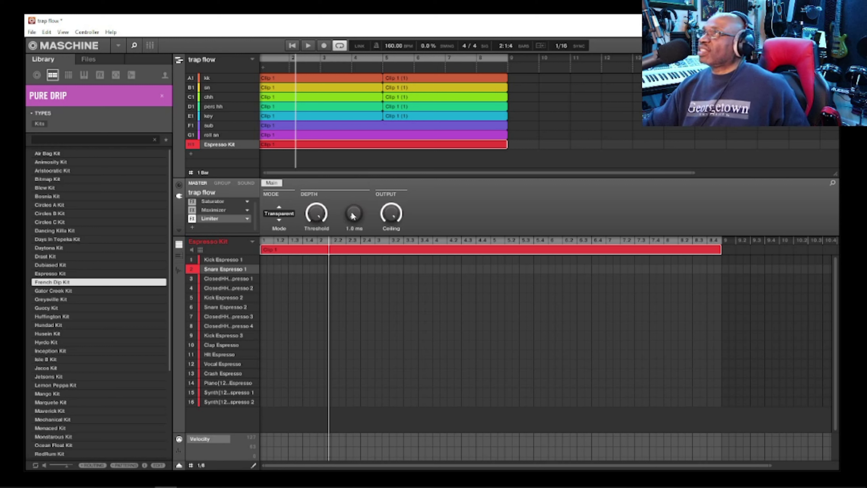
# Step: Play the beat, adjust the master Maximizer's Curve and lower its Amount to about 42%
pyautogui.click(309, 46)
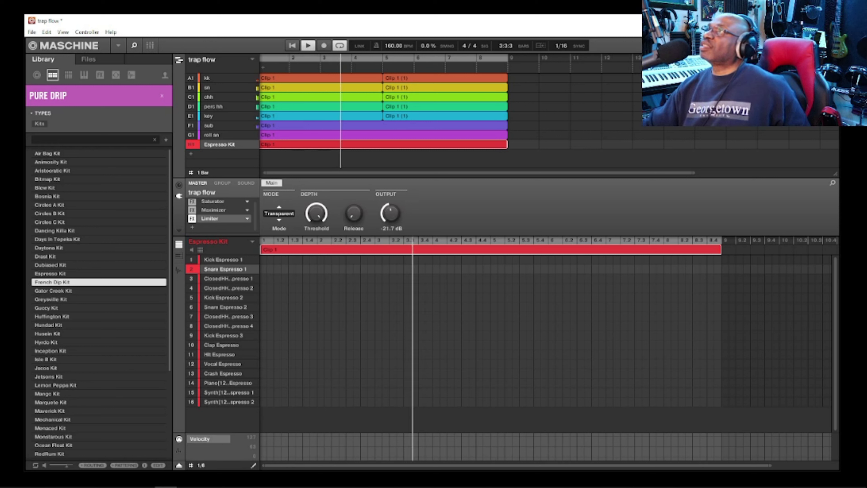
pyautogui.click(224, 210)
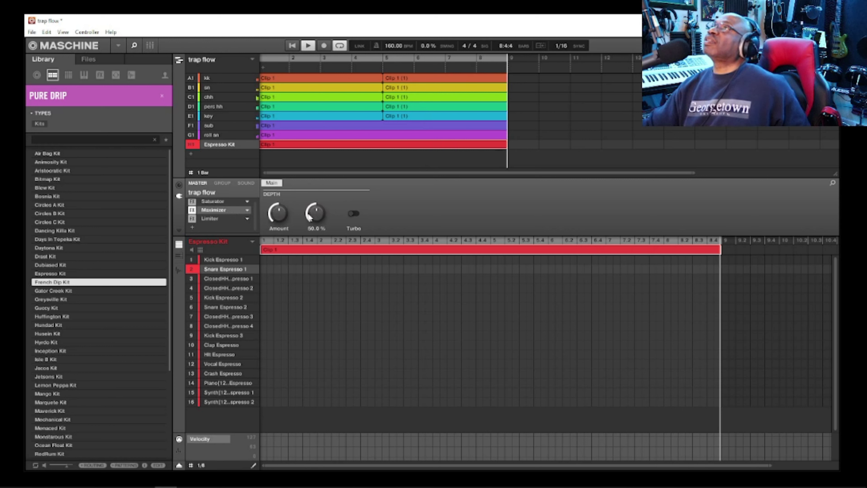
pyautogui.moveTo(315, 213); pyautogui.dragTo(315, 225)
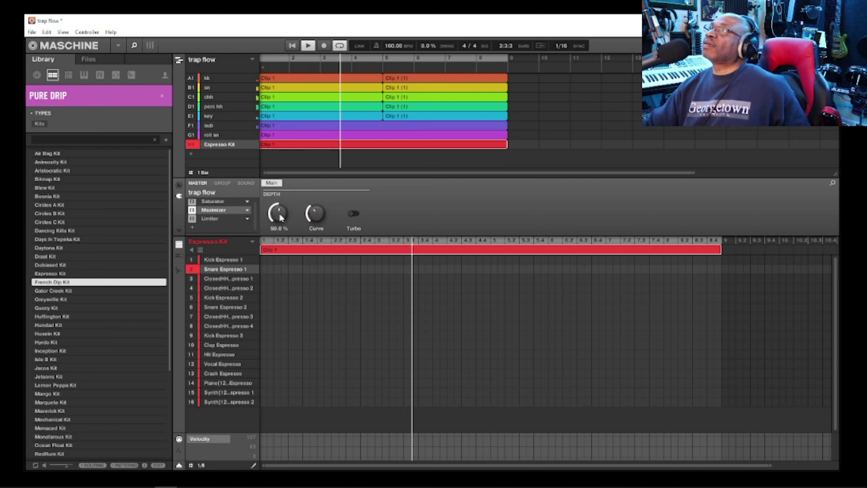
pyautogui.moveTo(278, 213); pyautogui.dragTo(278, 212)
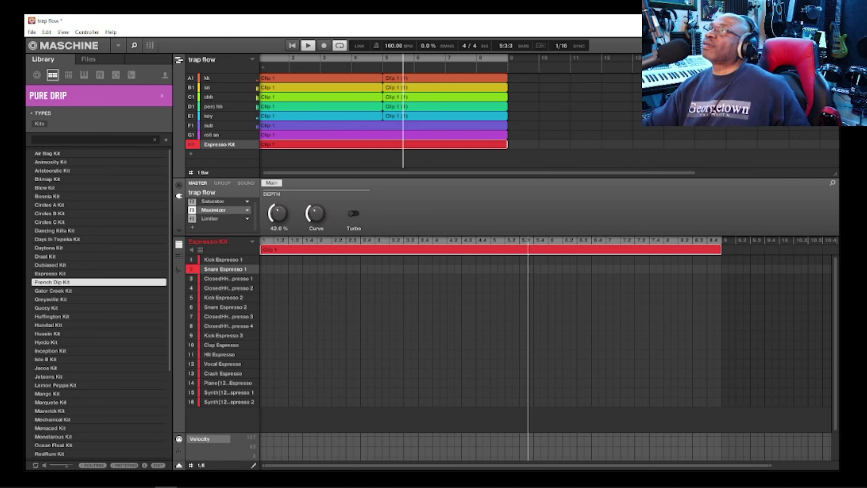
# Step: Adjust the master Saturator's Input and reduce its Drive to 9% while the beat plays
pyautogui.click(227, 202)
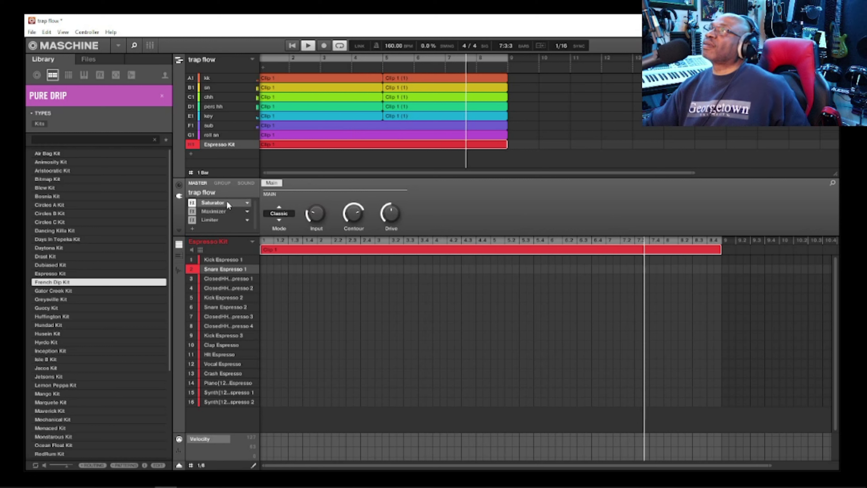
pyautogui.moveTo(315, 216); pyautogui.dragTo(315, 213)
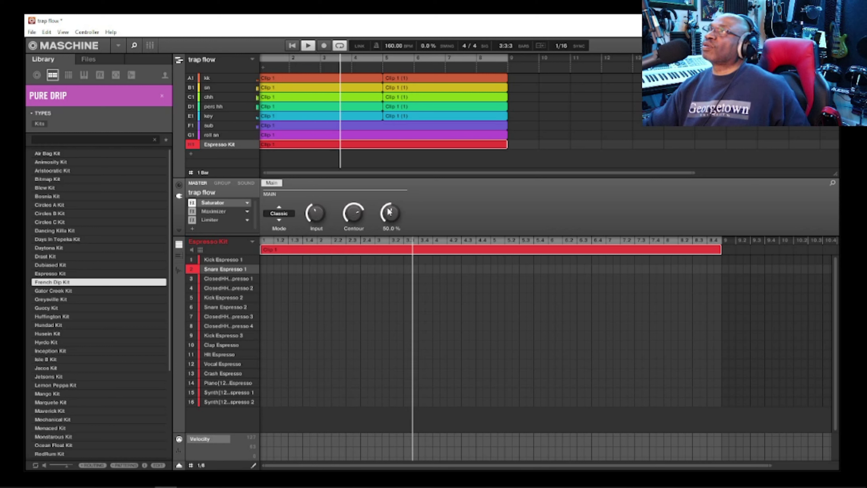
pyautogui.moveTo(378, 214)
pyautogui.mouseDown()
pyautogui.moveTo(379, 226)
pyautogui.moveTo(391, 226)
pyautogui.mouseUp()
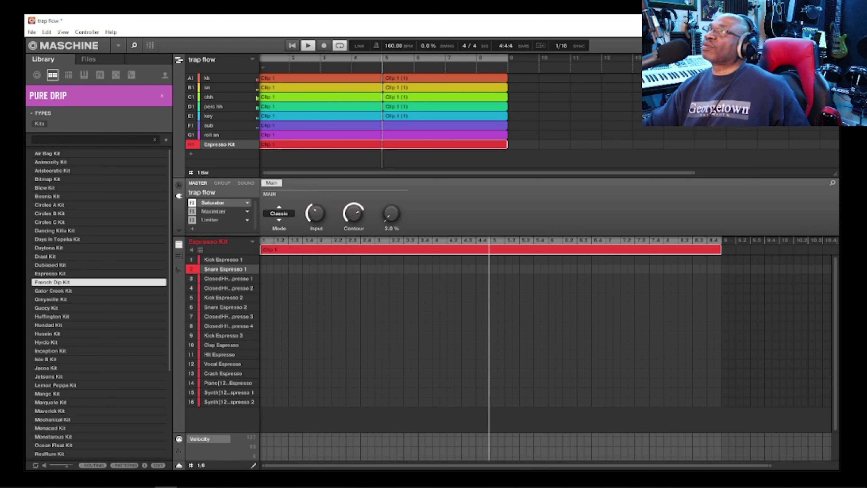
pyautogui.moveTo(391, 225); pyautogui.dragTo(390, 222)
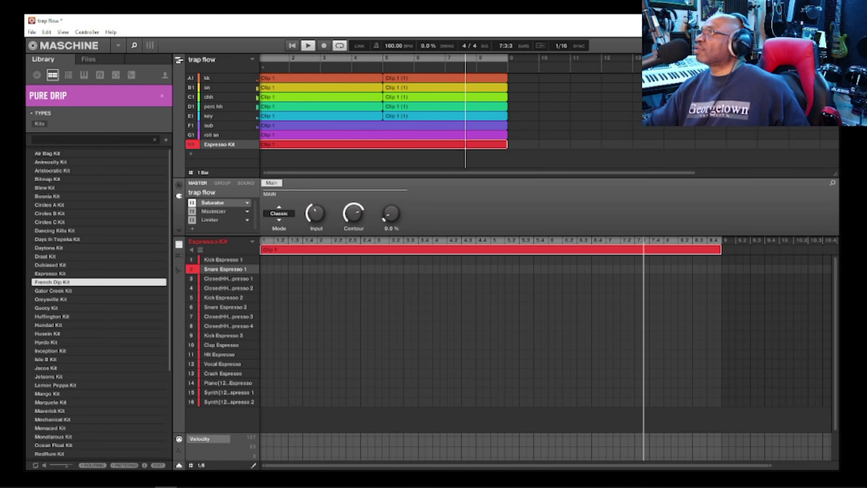
pyautogui.moveTo(318, 213)
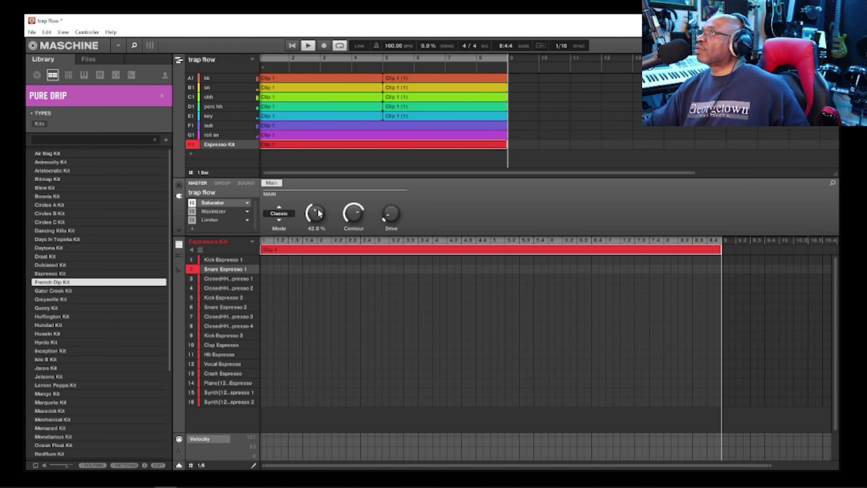
pyautogui.moveTo(318, 214); pyautogui.dragTo(318, 212)
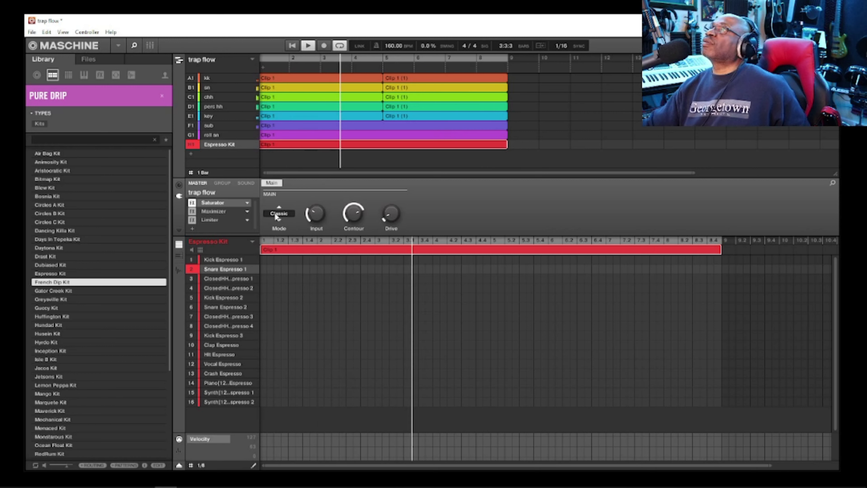
# Step: Audition the Saturator's Tape and Tube modes, returning to Classic
pyautogui.click(279, 214)
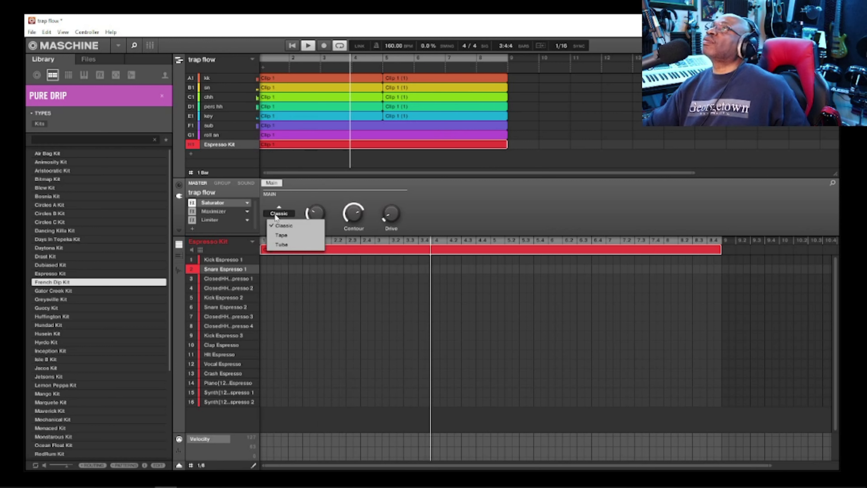
pyautogui.click(281, 235)
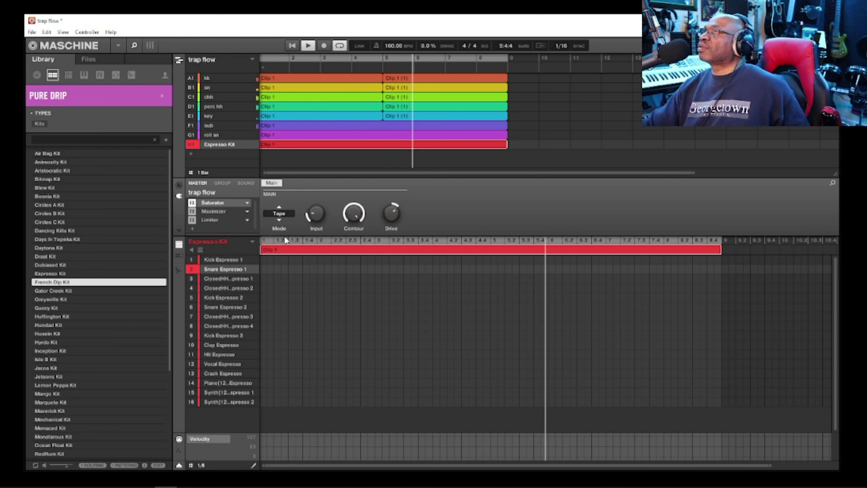
pyautogui.click(277, 215)
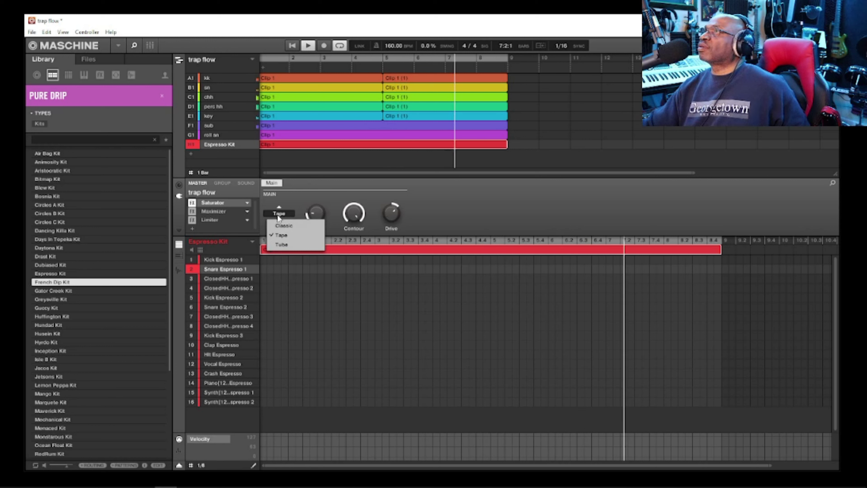
pyautogui.click(282, 244)
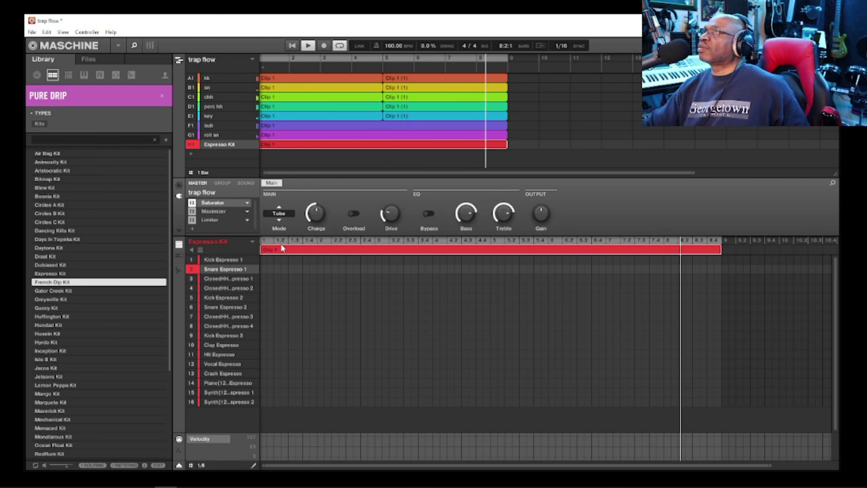
pyautogui.click(278, 215)
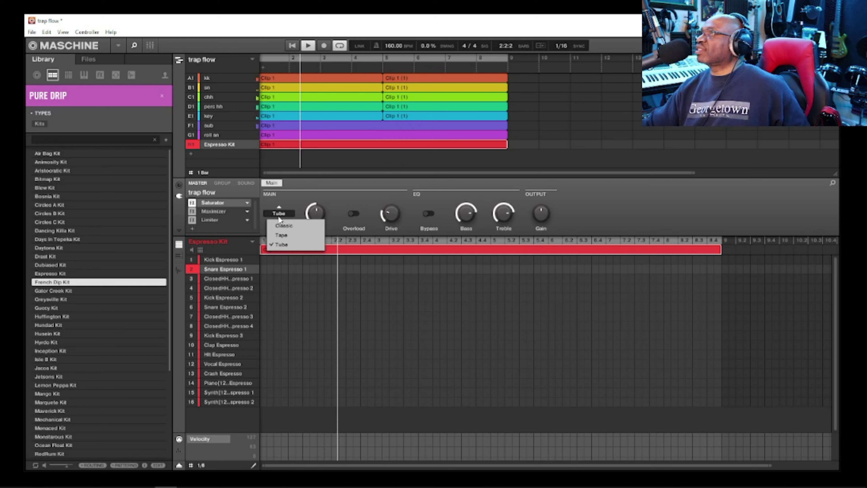
pyautogui.click(282, 225)
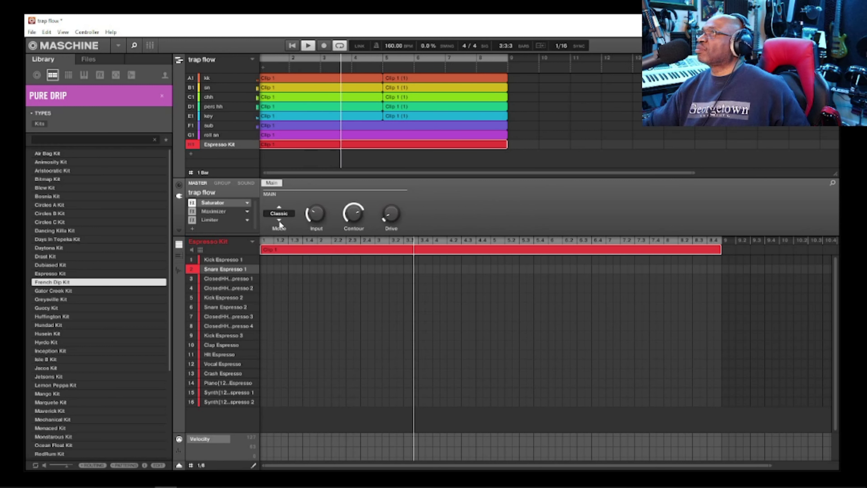
# Step: Compare Tape and Classic once more, set the Saturator to Tube mode and raise its output Gain
pyautogui.click(278, 214)
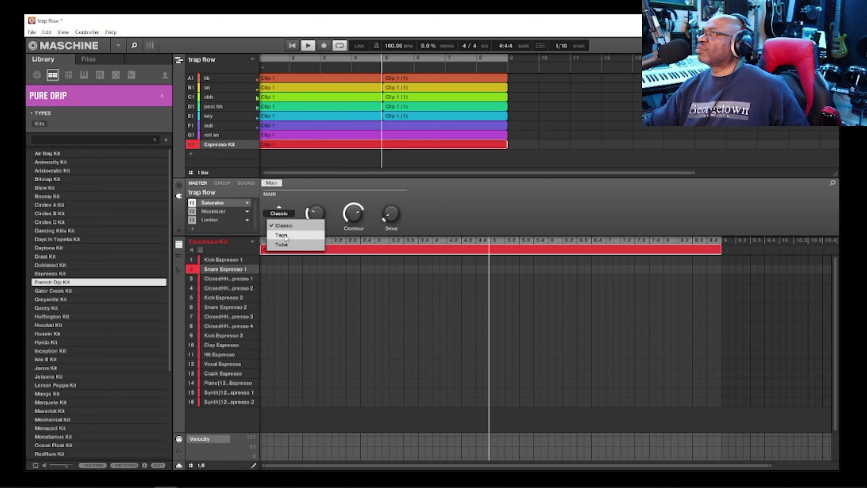
pyautogui.click(285, 234)
pyautogui.click(279, 214)
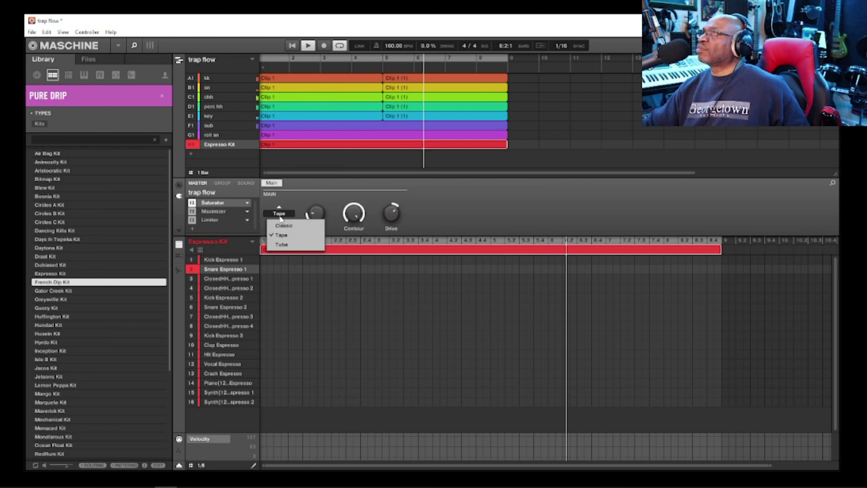
pyautogui.click(283, 226)
pyautogui.click(280, 219)
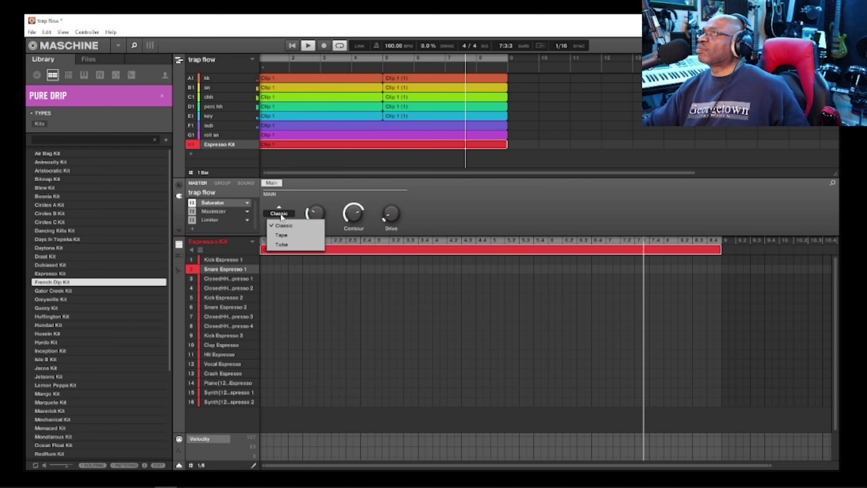
pyautogui.click(283, 243)
pyautogui.moveTo(534, 221)
pyautogui.mouseDown()
pyautogui.moveTo(534, 198)
pyautogui.moveTo(542, 212)
pyautogui.mouseUp()
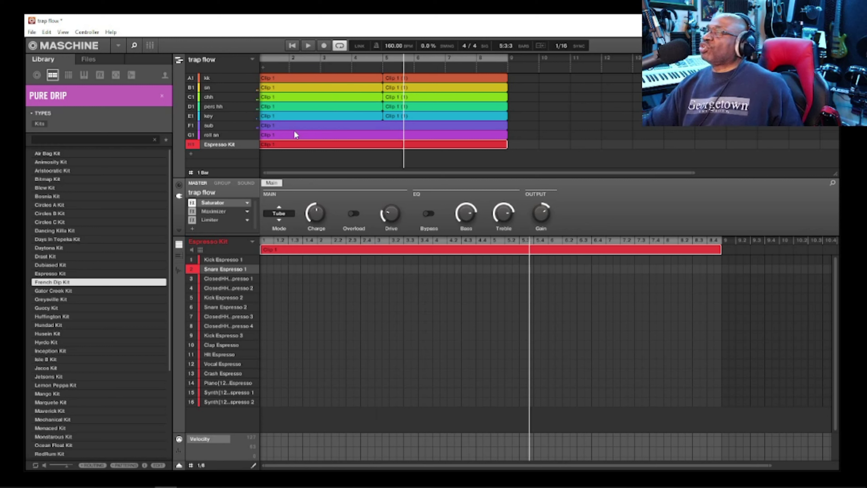
# Step: Solo the chh group and play it on its own
pyautogui.click(208, 97)
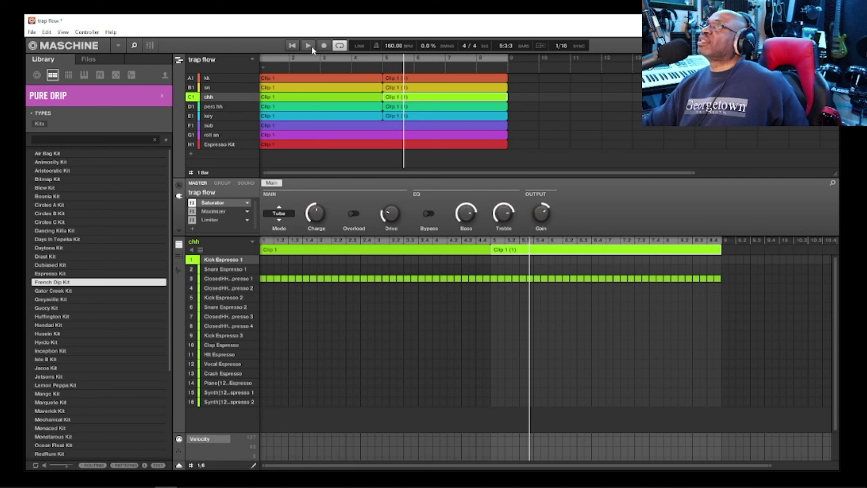
pyautogui.click(191, 98)
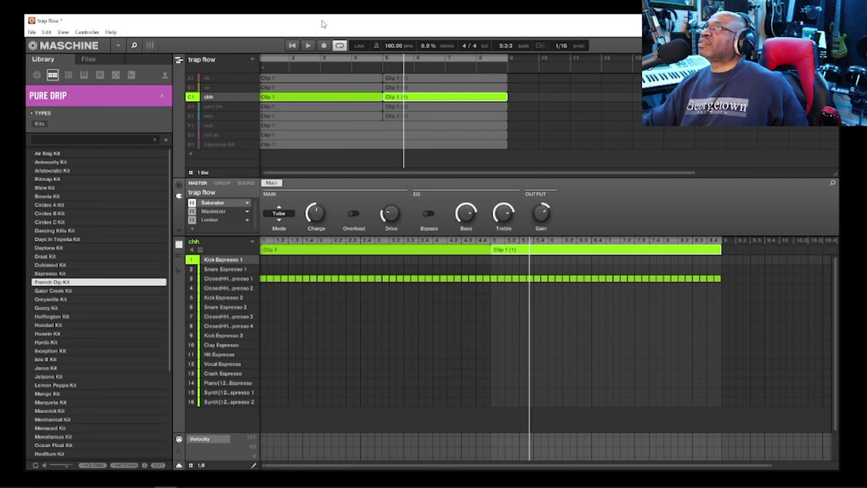
pyautogui.click(308, 46)
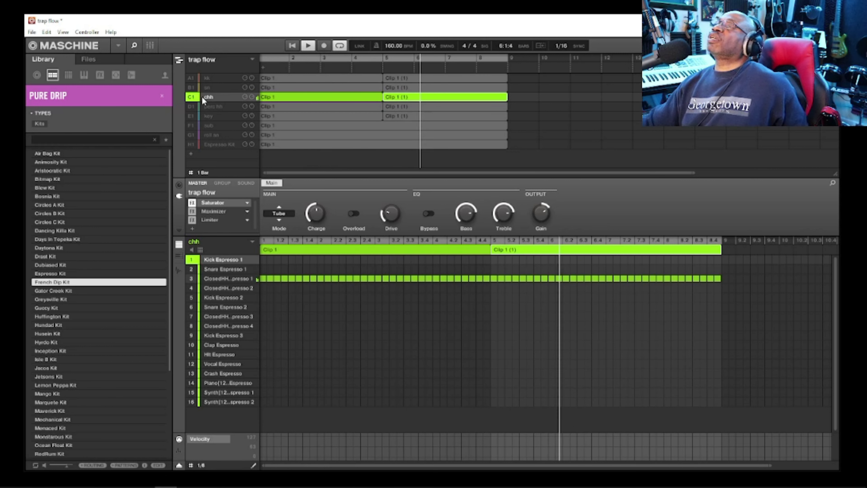
# Step: Audition the perc hh group alone and together with chh, leaving only chh soloed and playback stopped
pyautogui.click(193, 107)
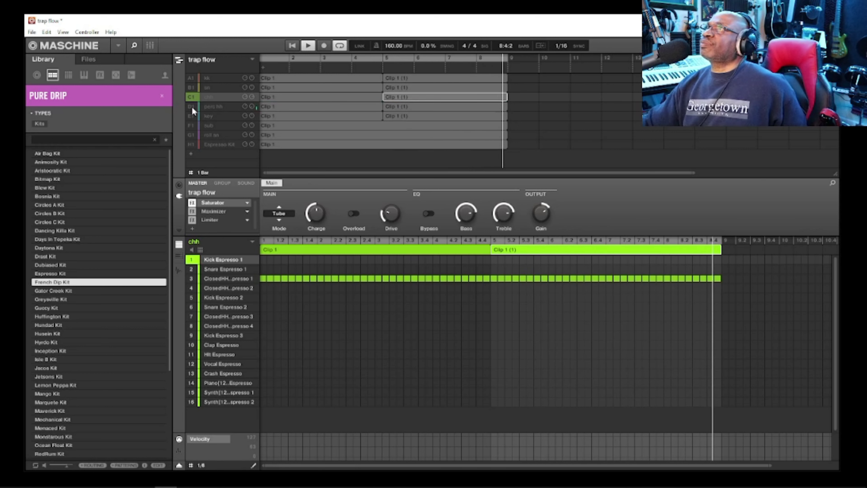
pyautogui.click(188, 96)
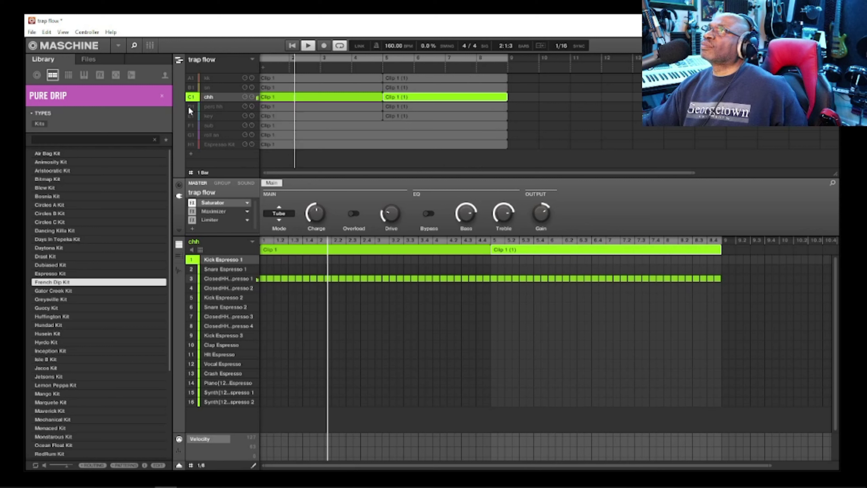
pyautogui.click(189, 107)
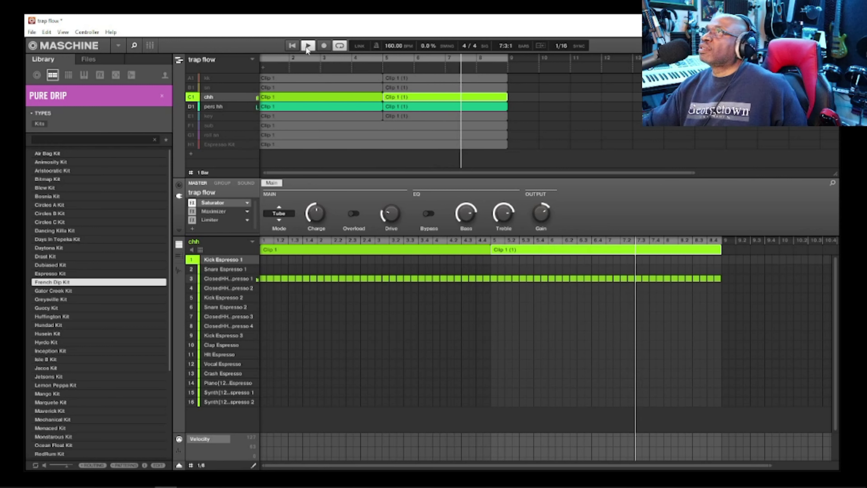
pyautogui.click(192, 97)
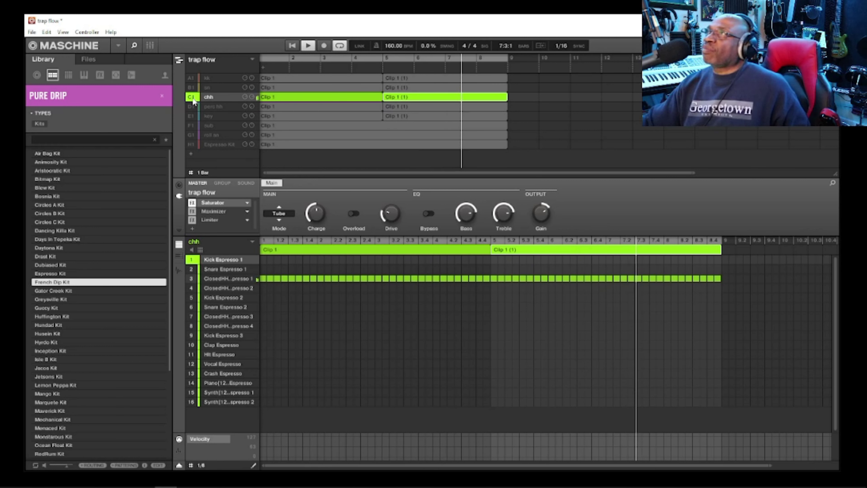
pyautogui.click(308, 46)
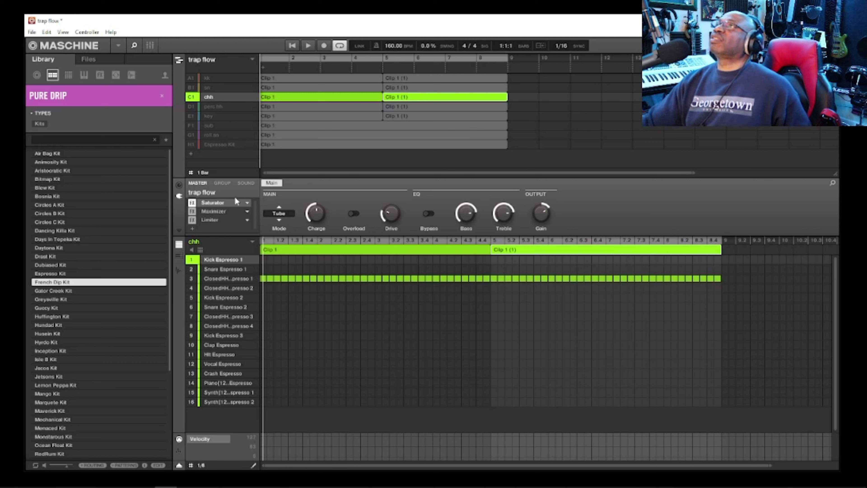
# Step: Remove the Saturator, Maximizer and Limiter from the master channel and play the soloed chh group from the start
pyautogui.click(247, 205)
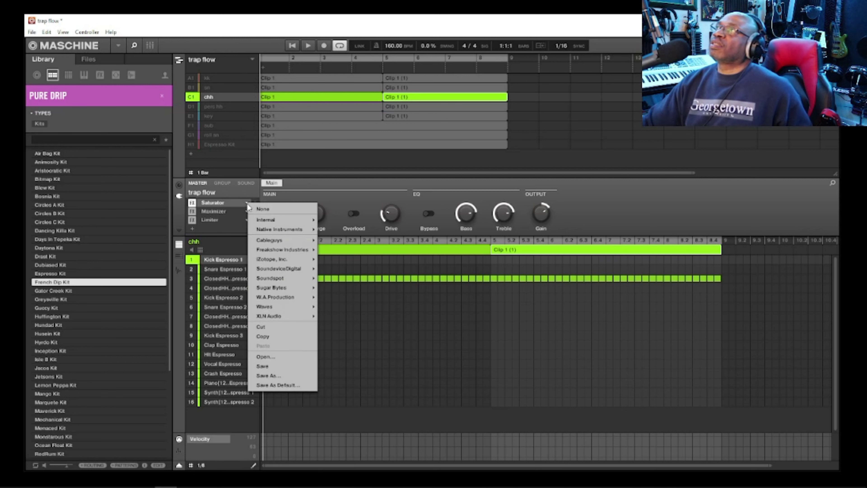
pyautogui.click(262, 210)
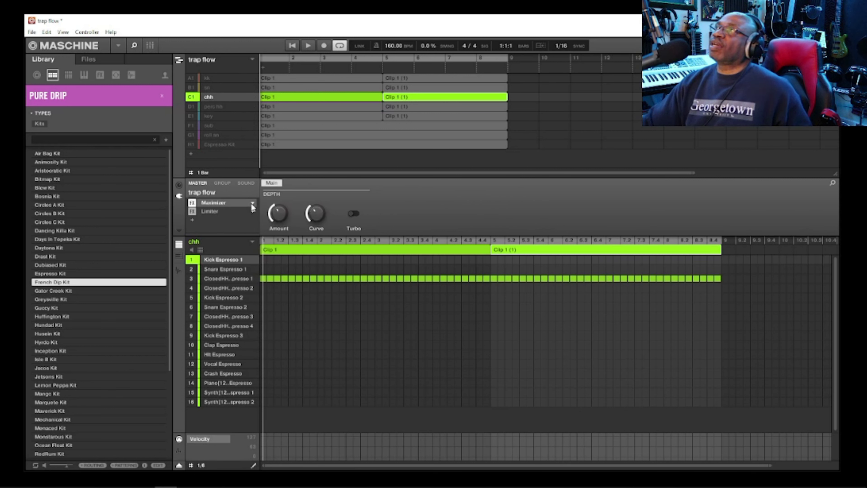
pyautogui.click(253, 204)
pyautogui.click(264, 208)
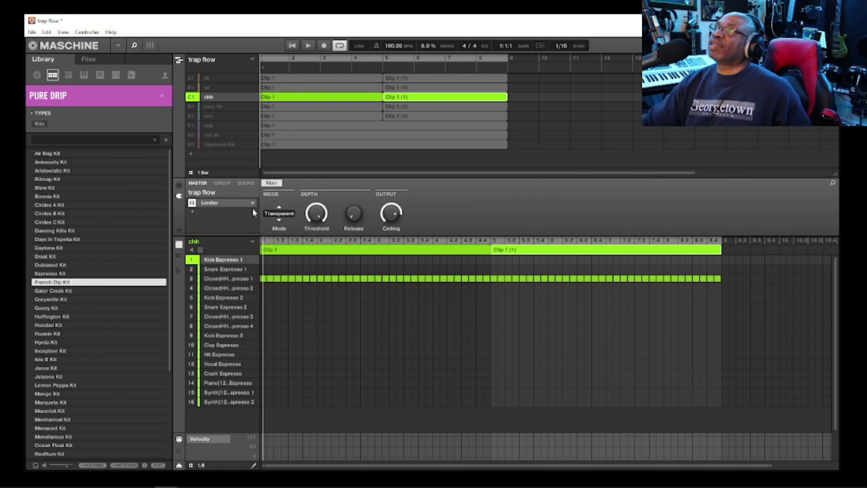
pyautogui.click(252, 203)
pyautogui.click(272, 210)
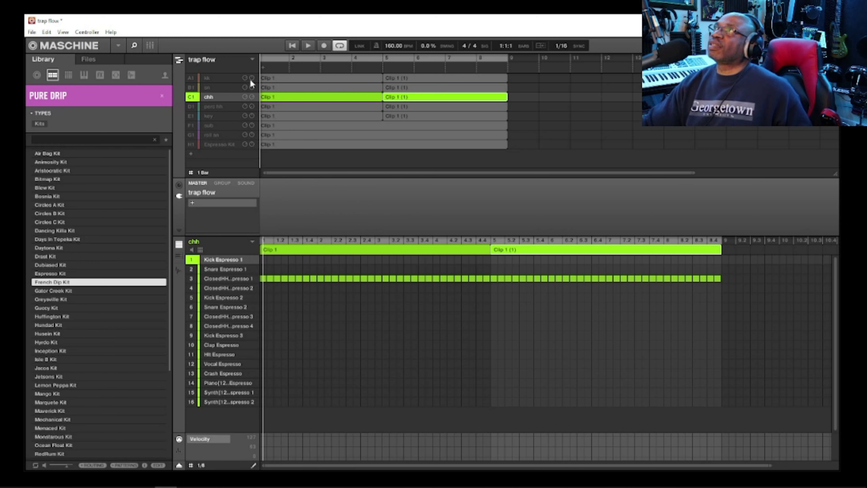
pyautogui.click(292, 46)
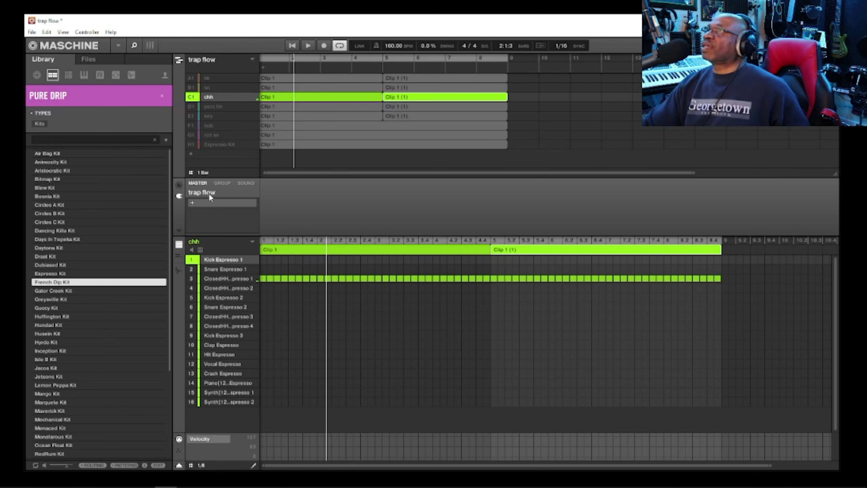
# Step: Load the Sugar Bytes Looperator (VST) on the master channel and move its plug-in window clear of the transport controls
pyautogui.click(192, 202)
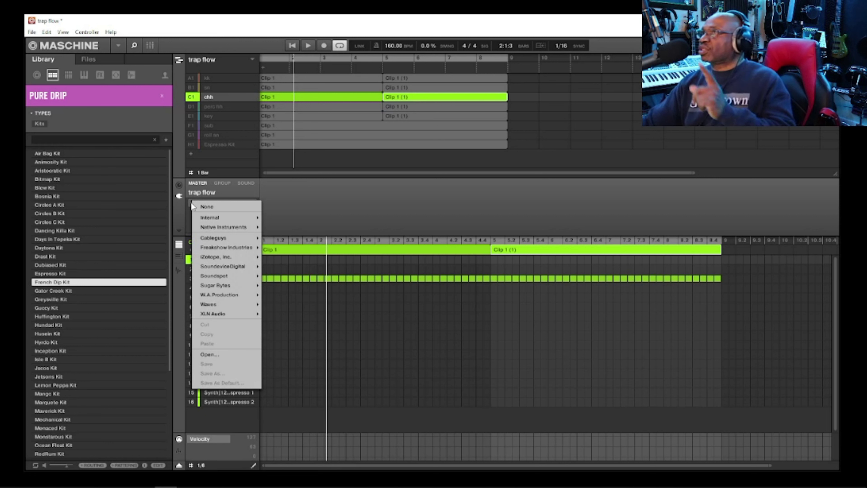
pyautogui.moveTo(200, 217)
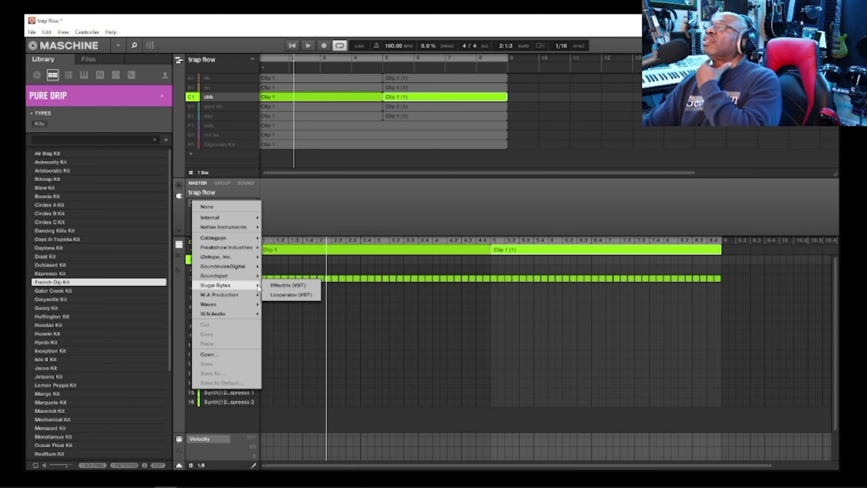
pyautogui.click(291, 295)
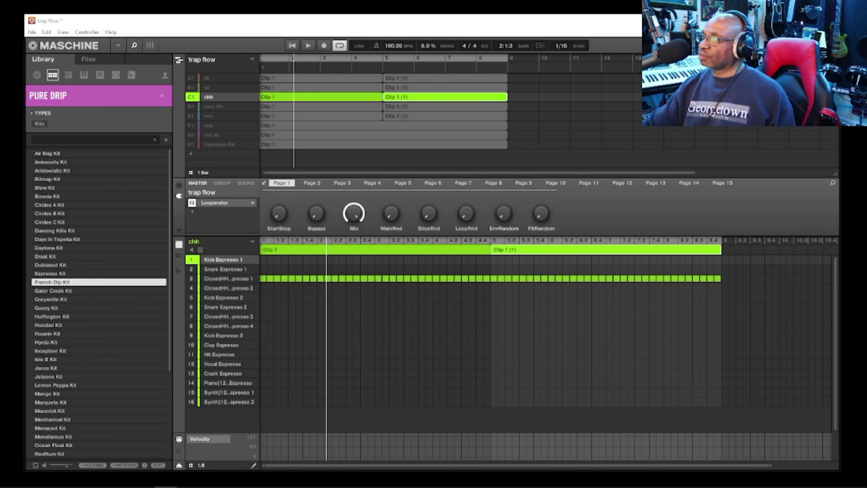
pyautogui.moveTo(7, 62); pyautogui.dragTo(662, 159)
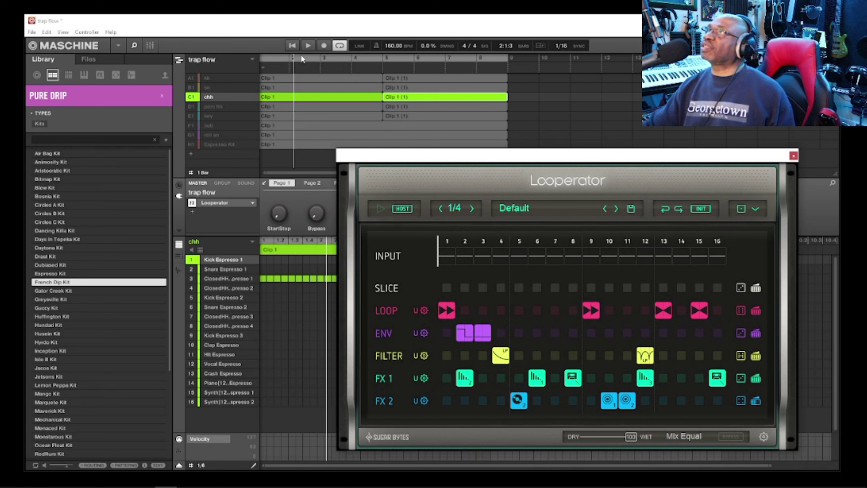
# Step: Play the soloed chh group and audition successive Looperator presets from Andromeda 2 onward, ending on Drop Stone Cave
pyautogui.click(307, 46)
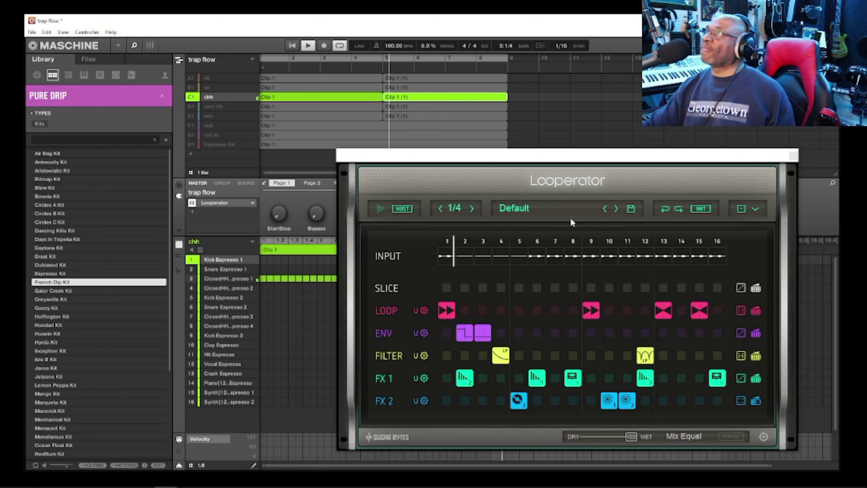
pyautogui.click(617, 209)
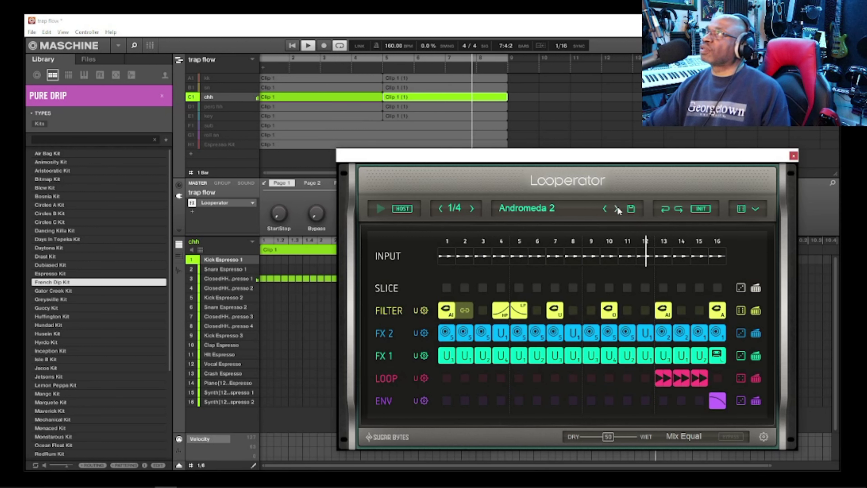
pyautogui.click(617, 209)
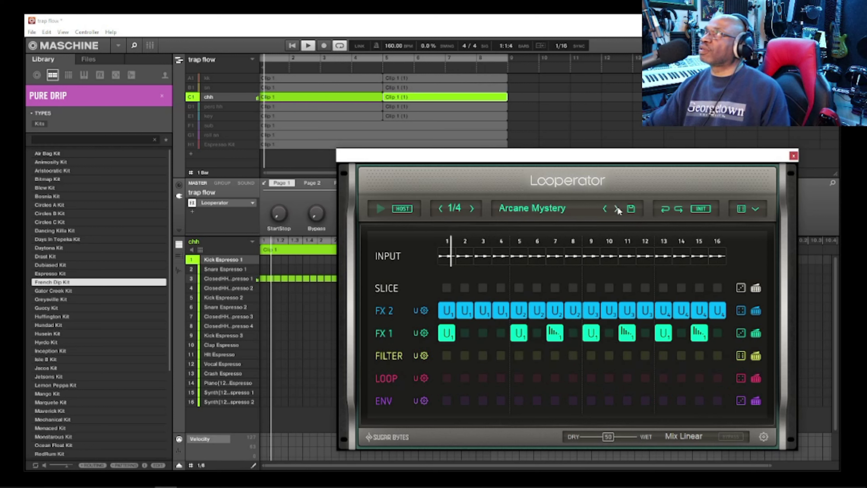
pyautogui.click(616, 209)
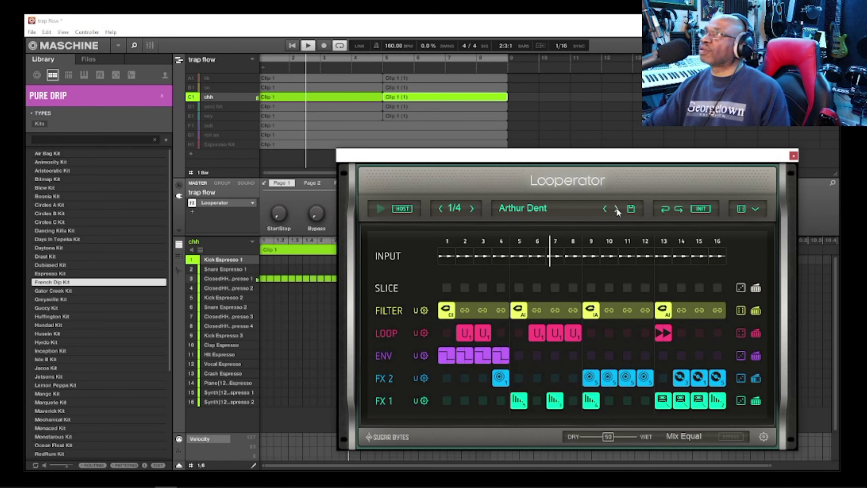
pyautogui.click(616, 208)
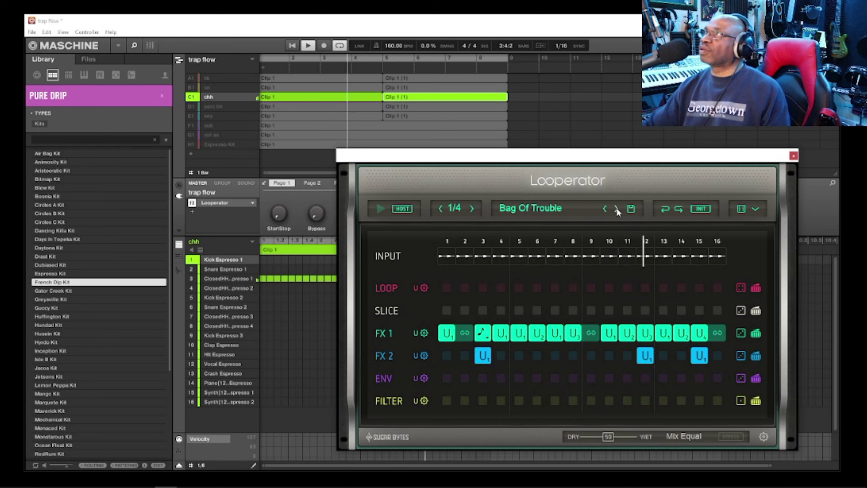
pyautogui.click(616, 209)
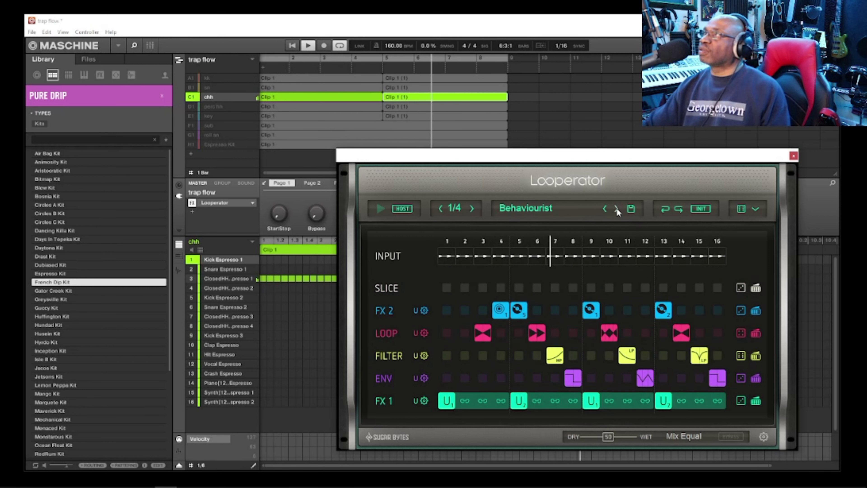
pyautogui.click(617, 208)
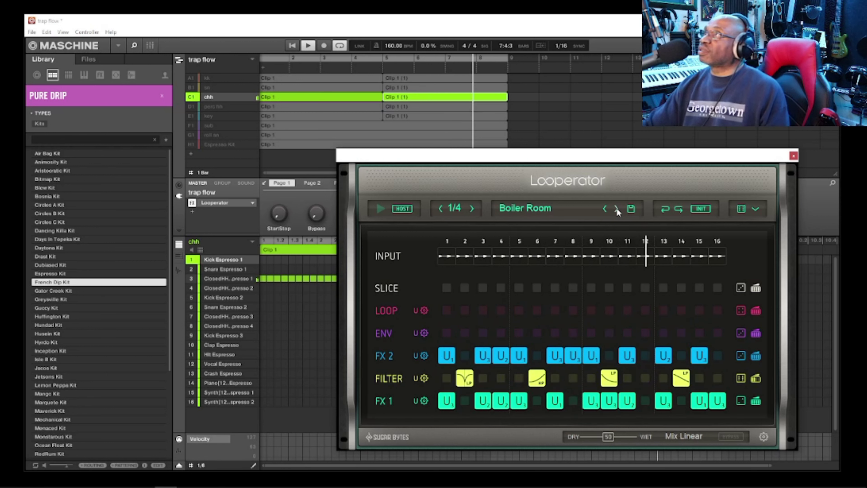
pyautogui.click(616, 206)
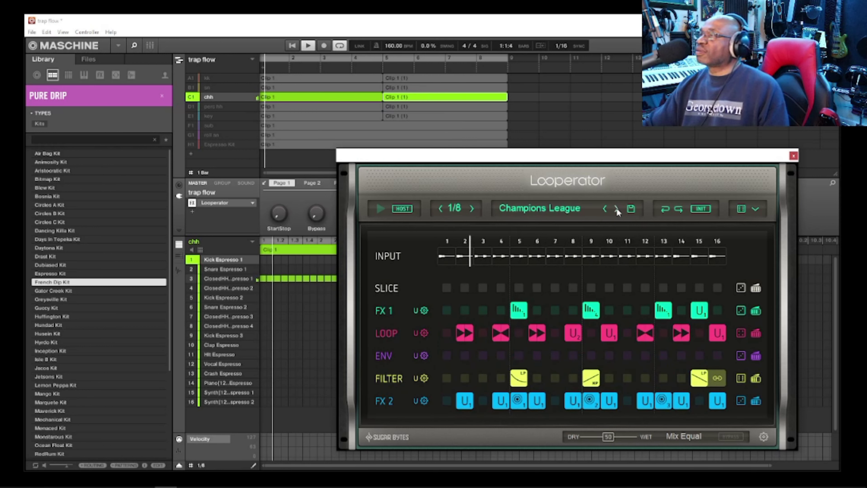
pyautogui.click(616, 208)
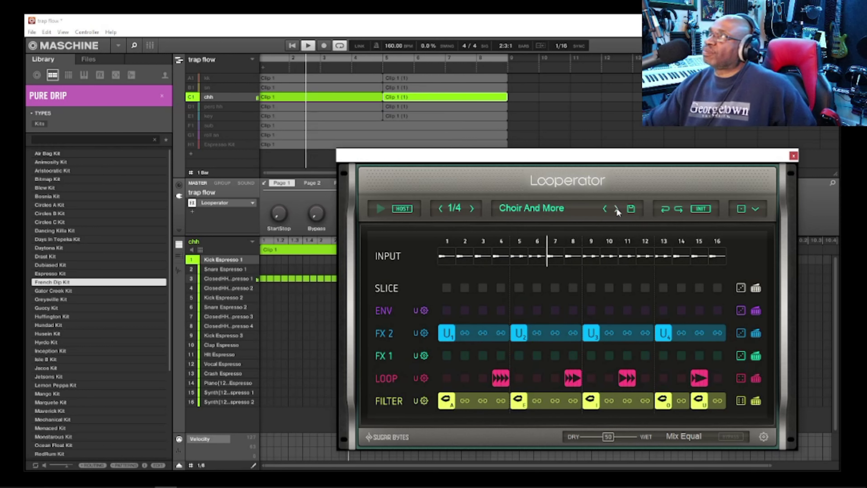
pyautogui.click(616, 208)
pyautogui.click(616, 207)
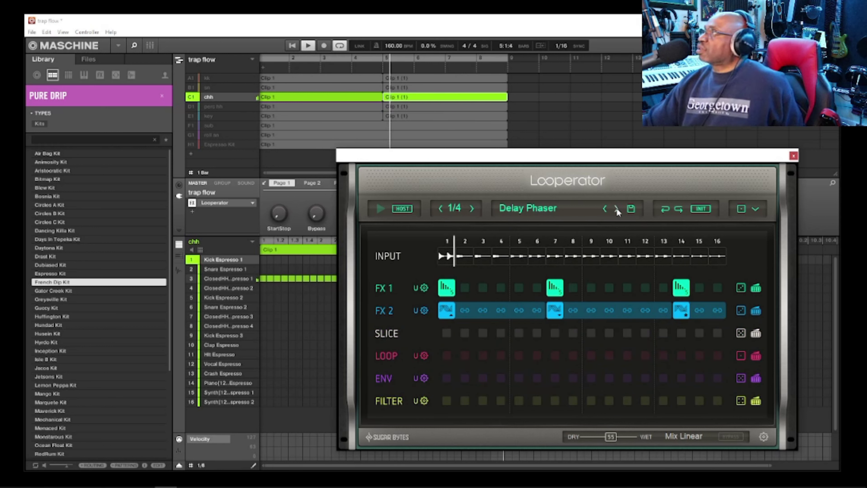
pyautogui.click(616, 208)
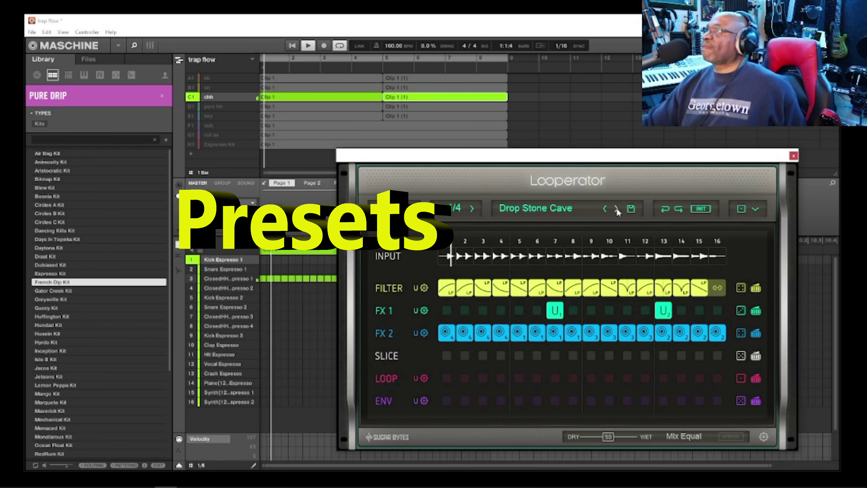
# Step: Unsolo chh to hear the full beat through Looperator, stop playback and close the plug-in window
pyautogui.click(191, 98)
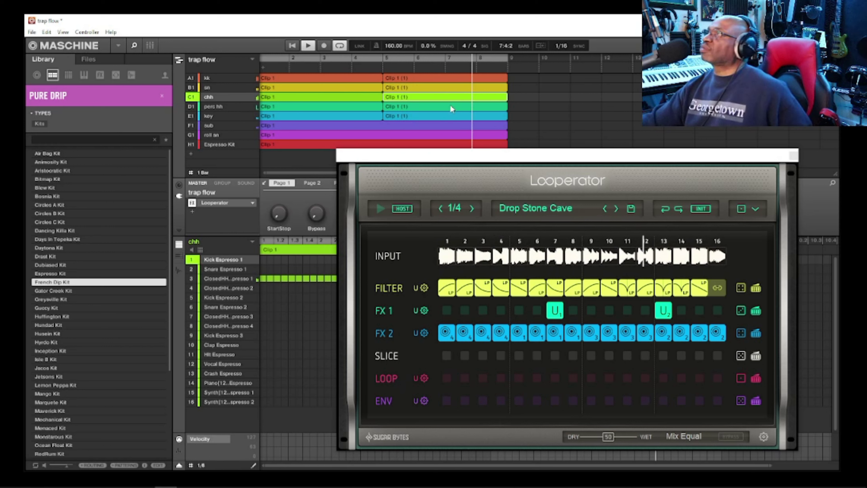
pyautogui.click(309, 45)
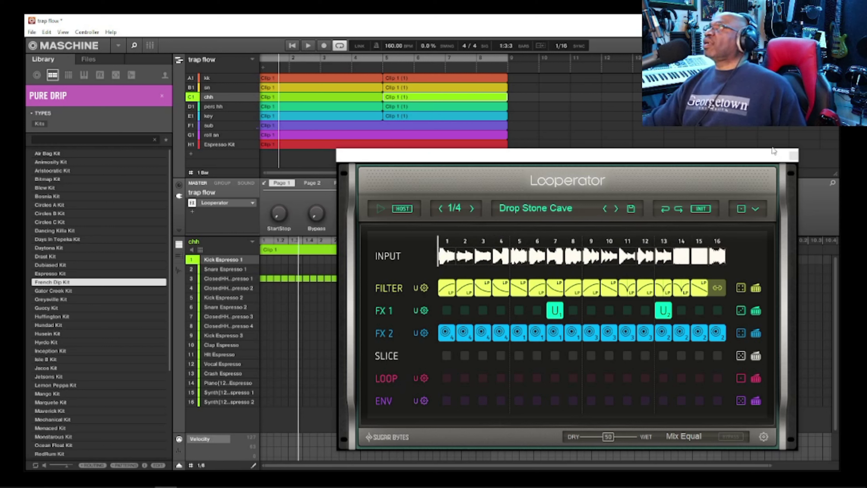
pyautogui.click(794, 157)
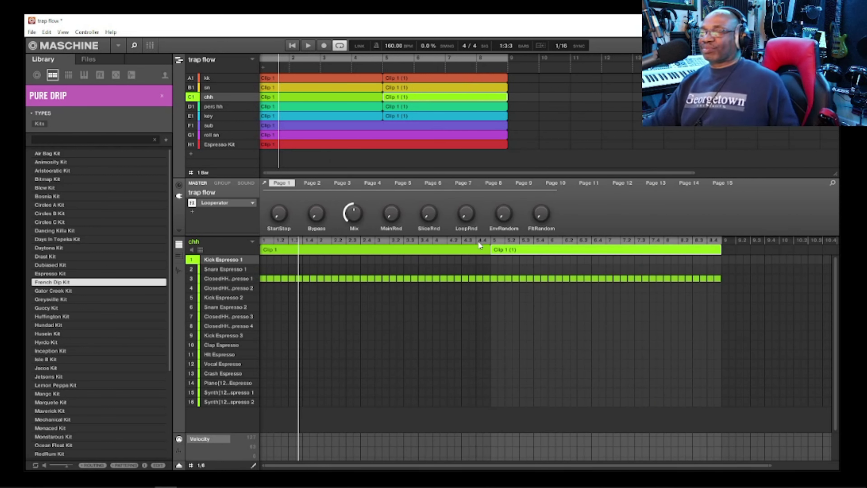